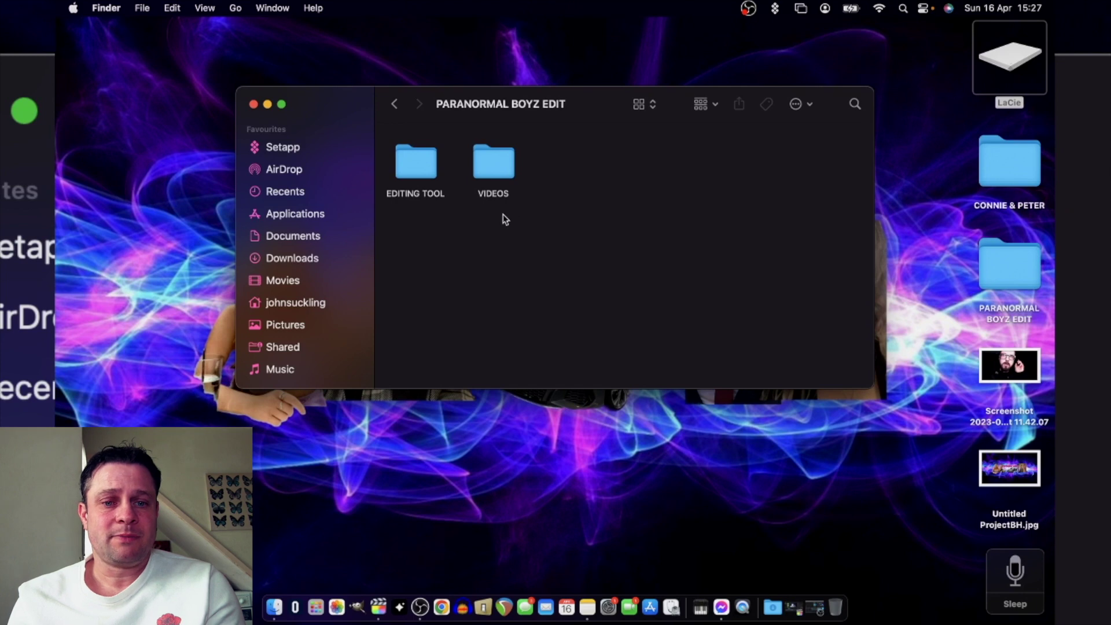
Open the VIDEOS folder in PARANORMAL BOYZ EDIT and create a subfolder named B ROLL.
double_click(497, 165)
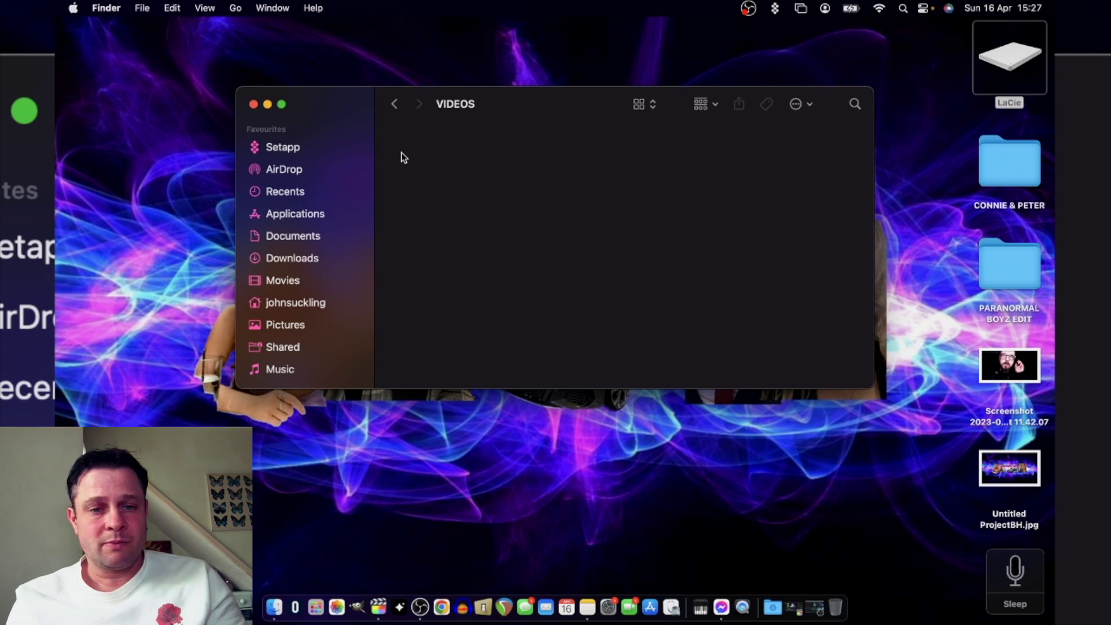
right_click(403, 158)
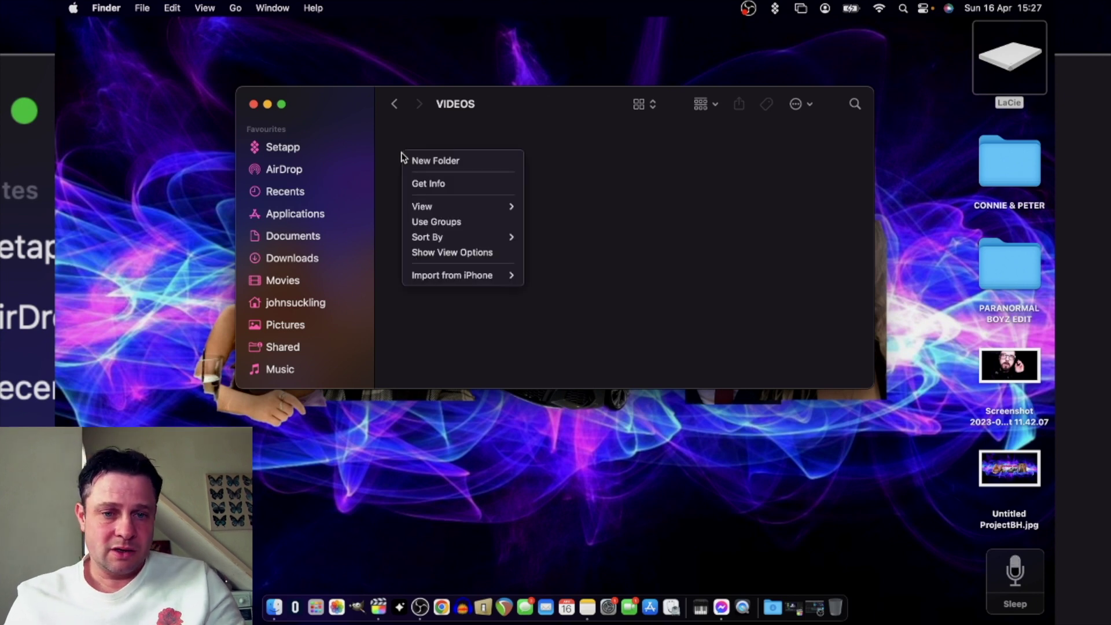
left_click(443, 164)
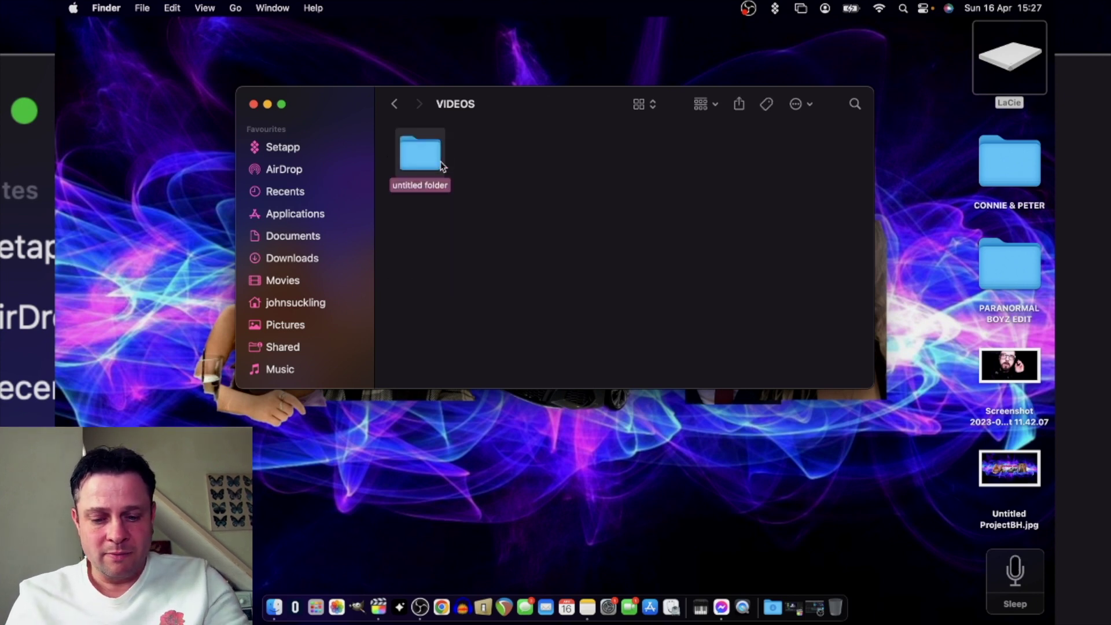
type("B RO")
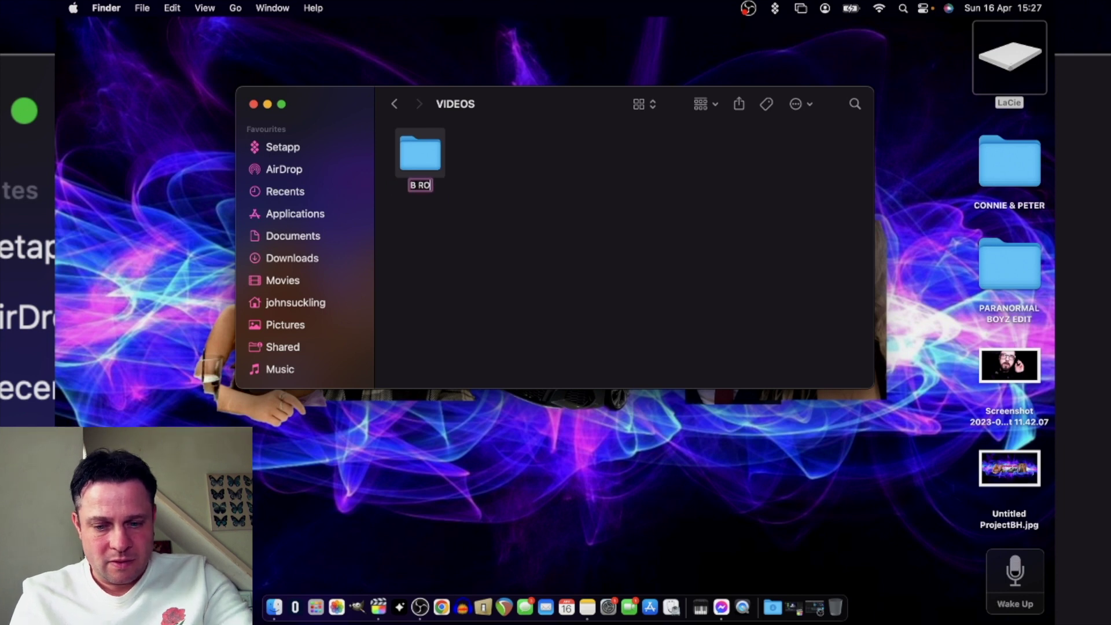
type("LL")
left_click(594, 243)
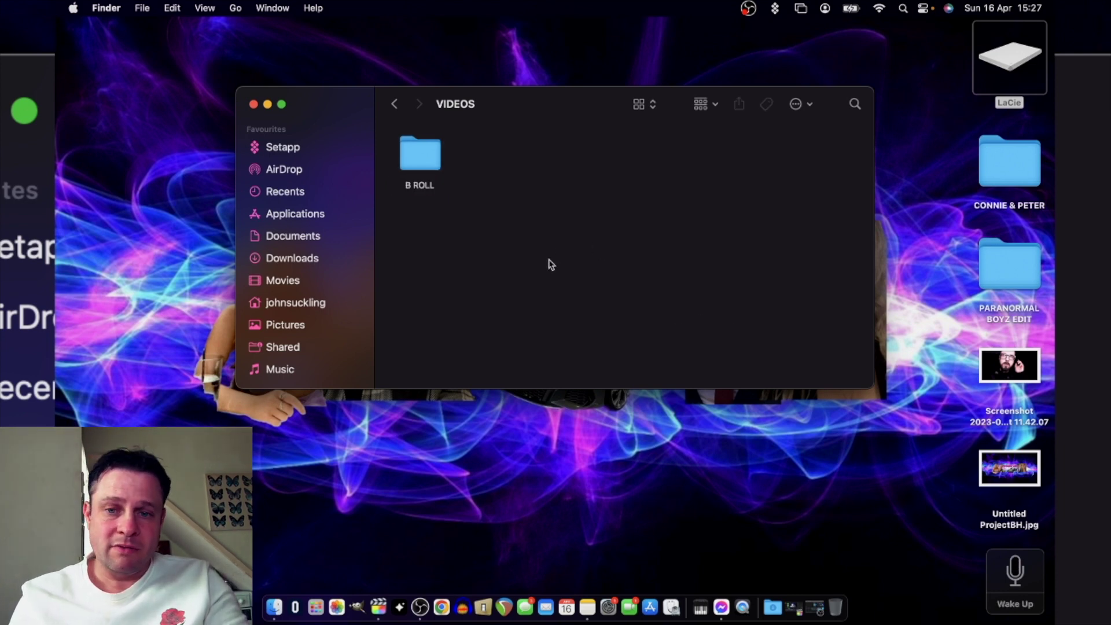
Keep the VIDEOS folder displayed as icons and create a second subfolder named MAIN VIDEOS.
left_click(665, 107)
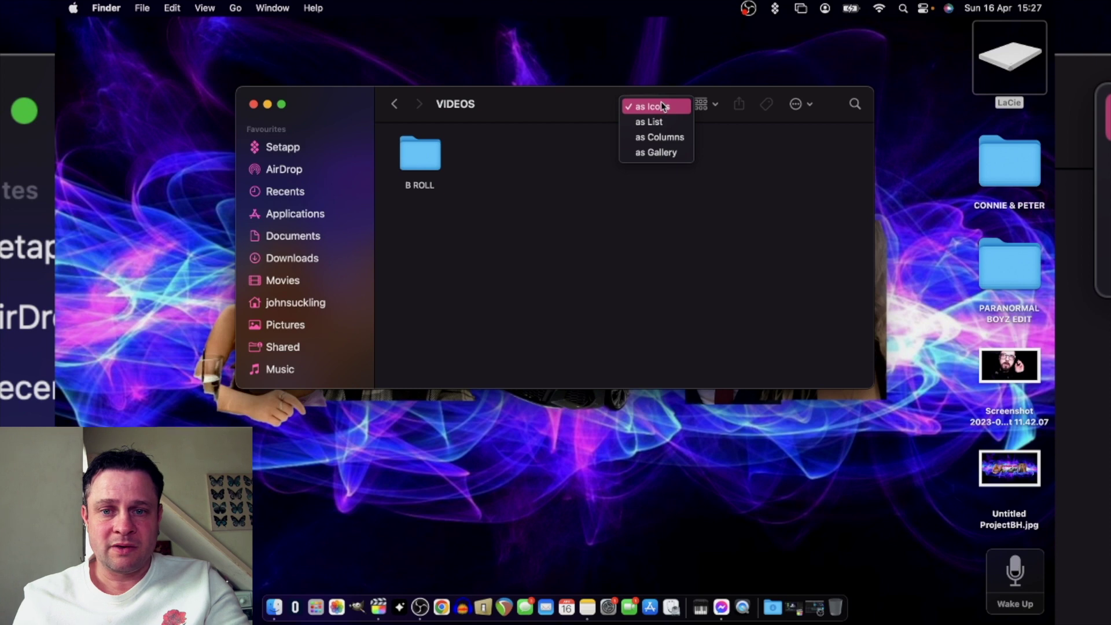
left_click(664, 107)
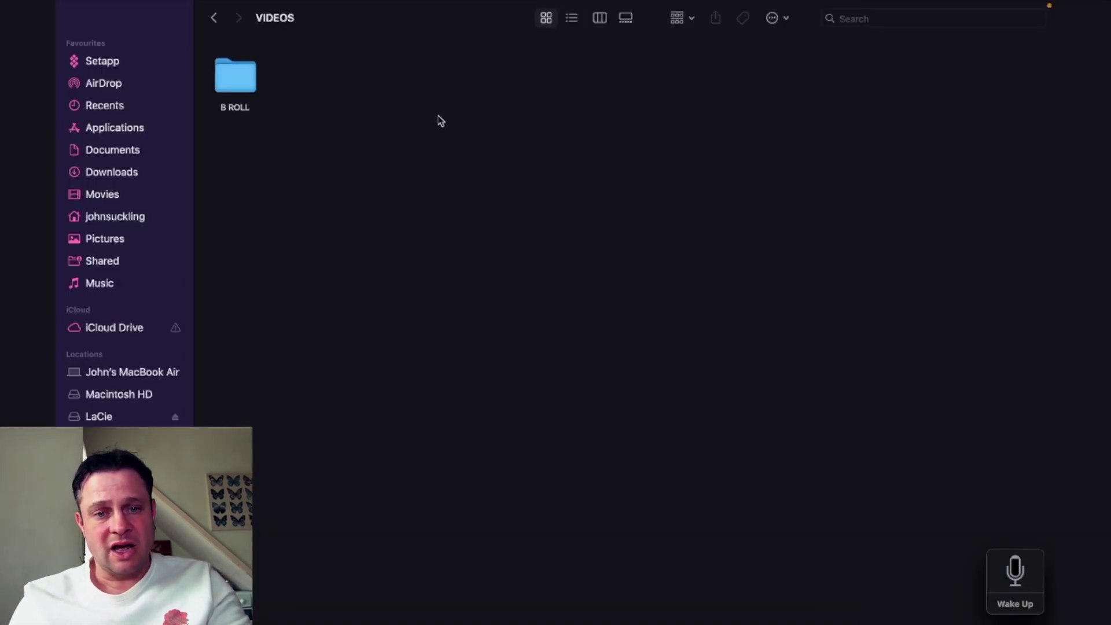
right_click(440, 118)
left_click(458, 121)
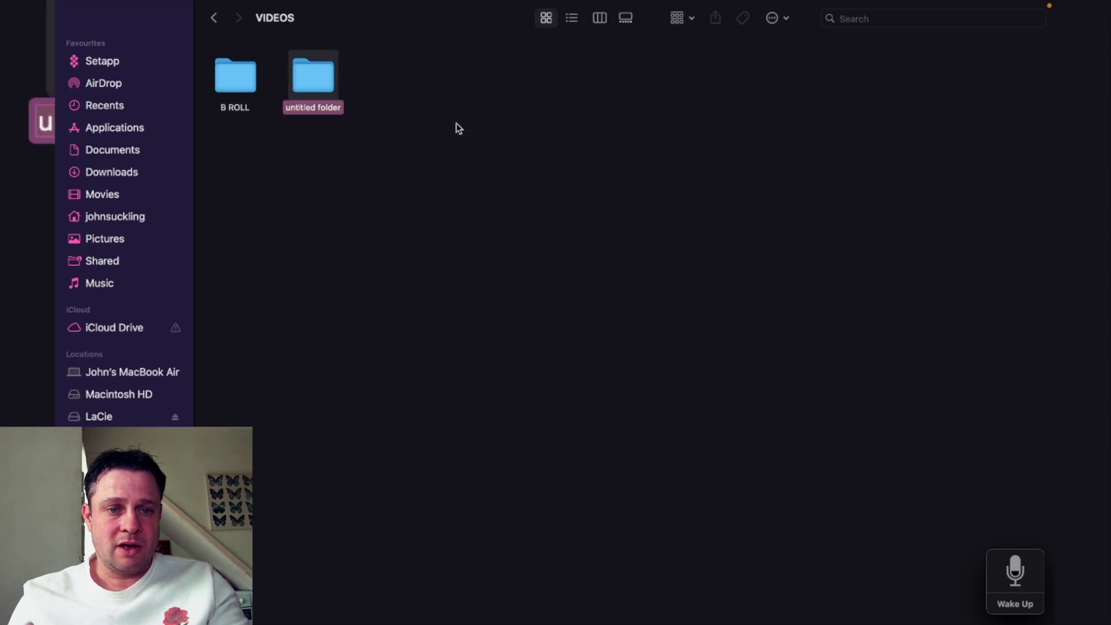
type("M")
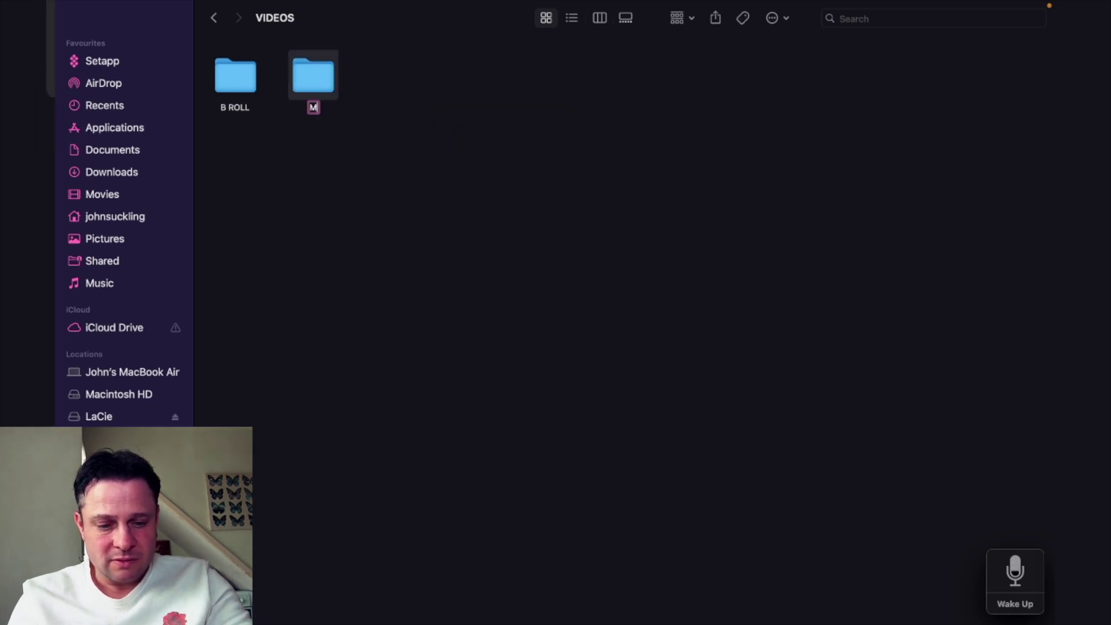
type("AIN VI")
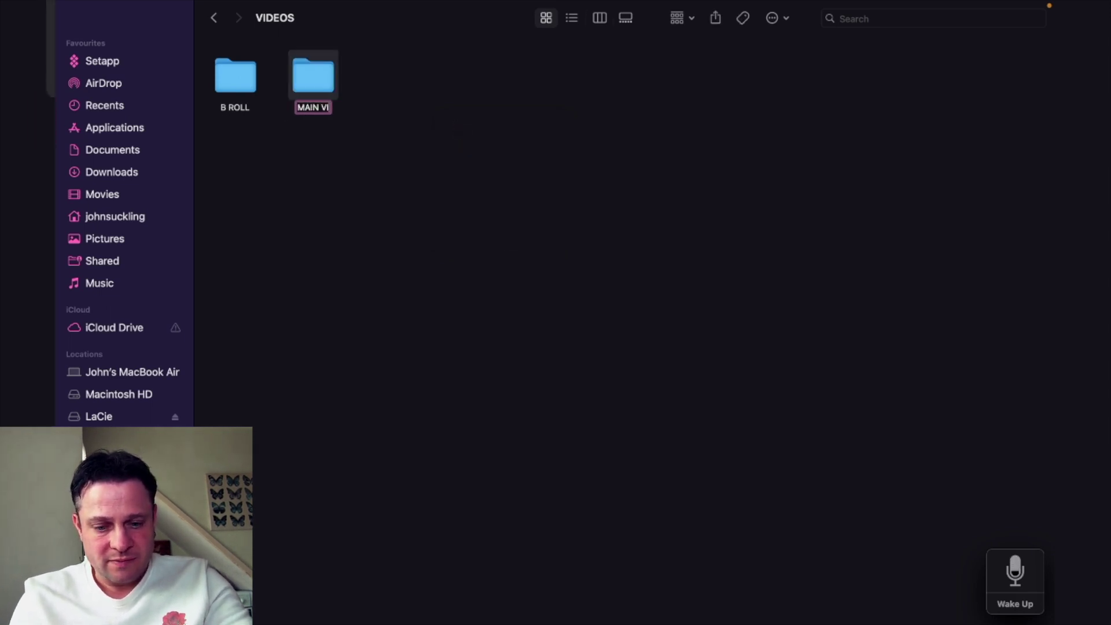
type("DEOS")
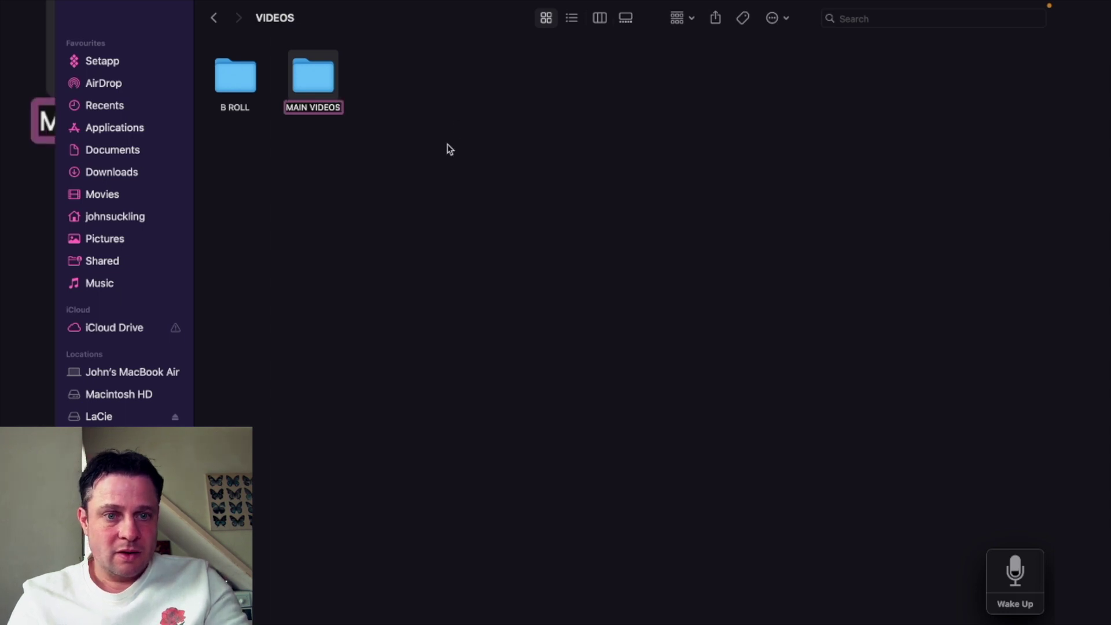
Create a third subfolder named SECOND CAM inside the VIDEOS folder.
right_click(431, 143)
left_click(434, 145)
type("SE")
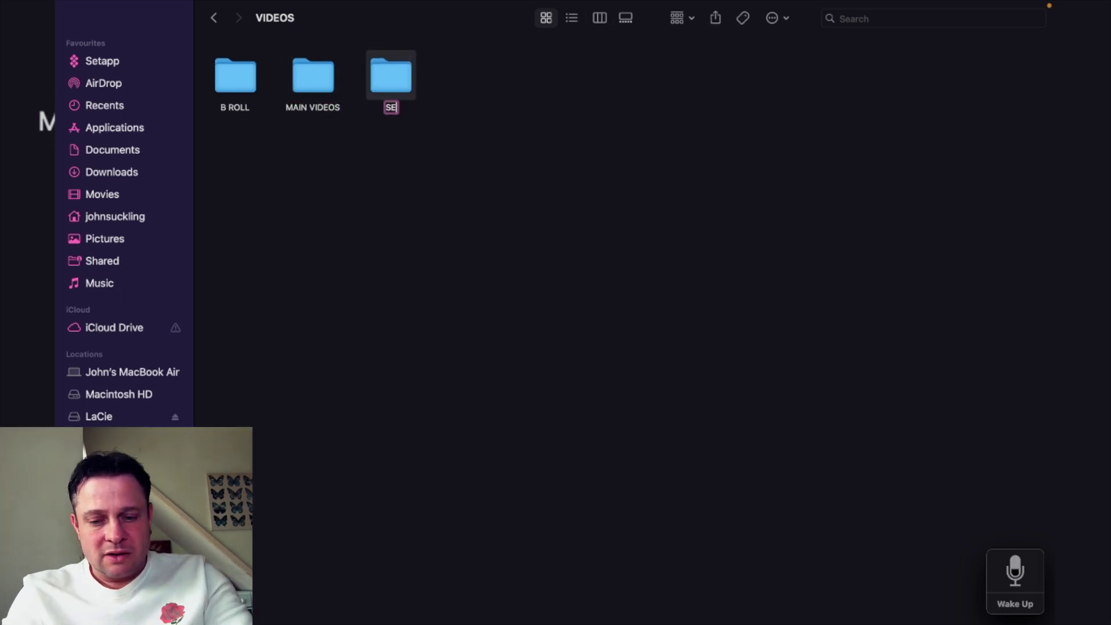
type("COND CAM")
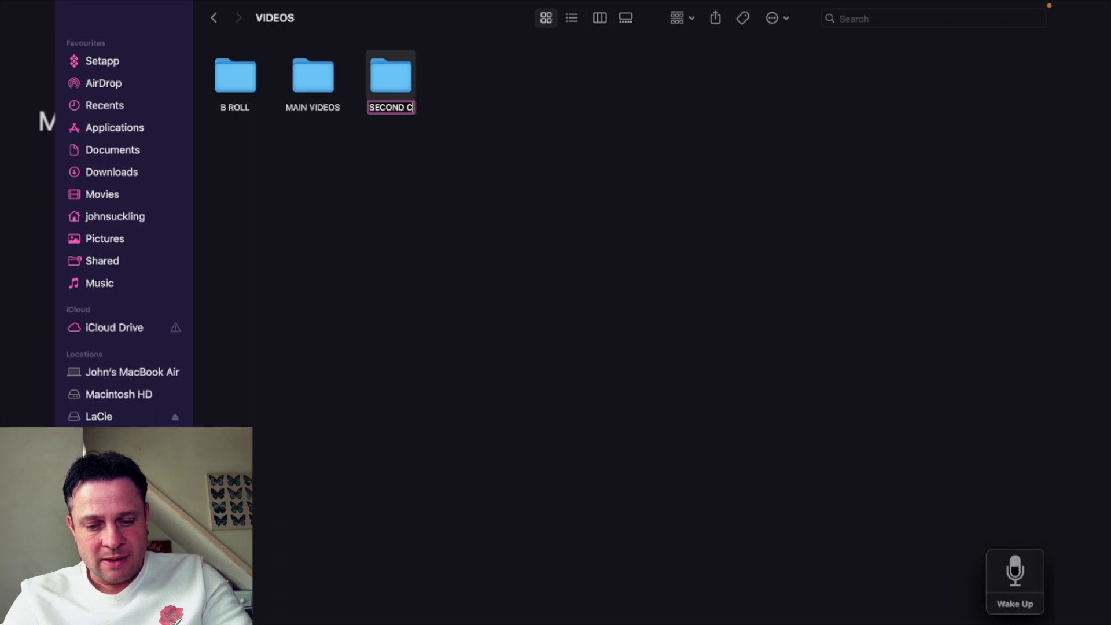
key("BackSpace")
key("BackSpace")
key("BackSpace")
key("BackSpace")
key("BackSpace")
key("BackSpace")
key("BackSpace")
key("BackSpace")
type("COND C")
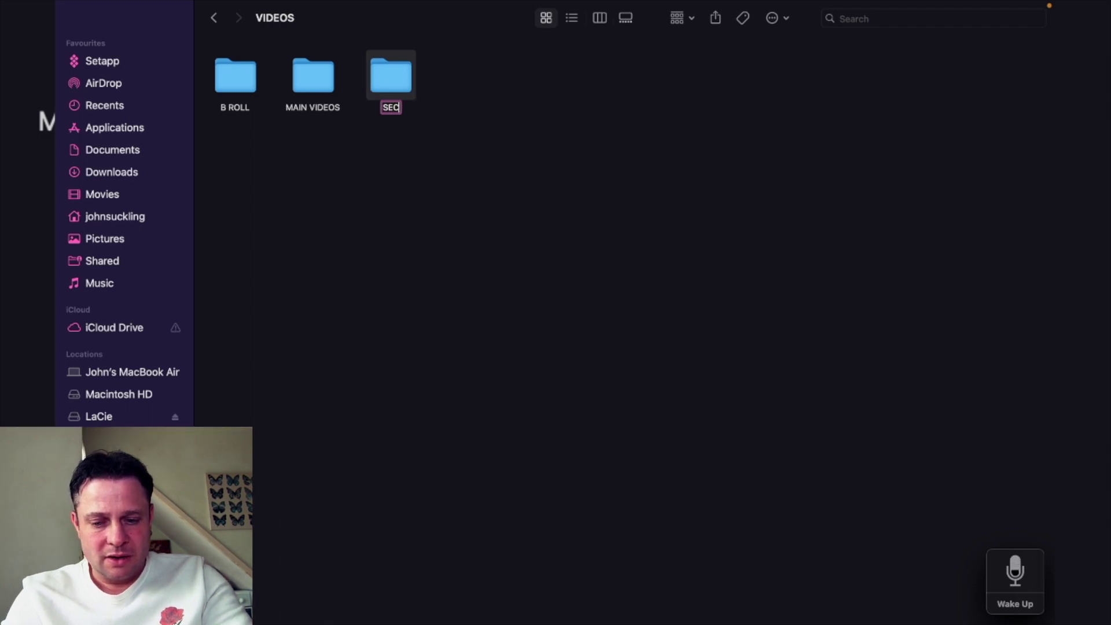
type("AM")
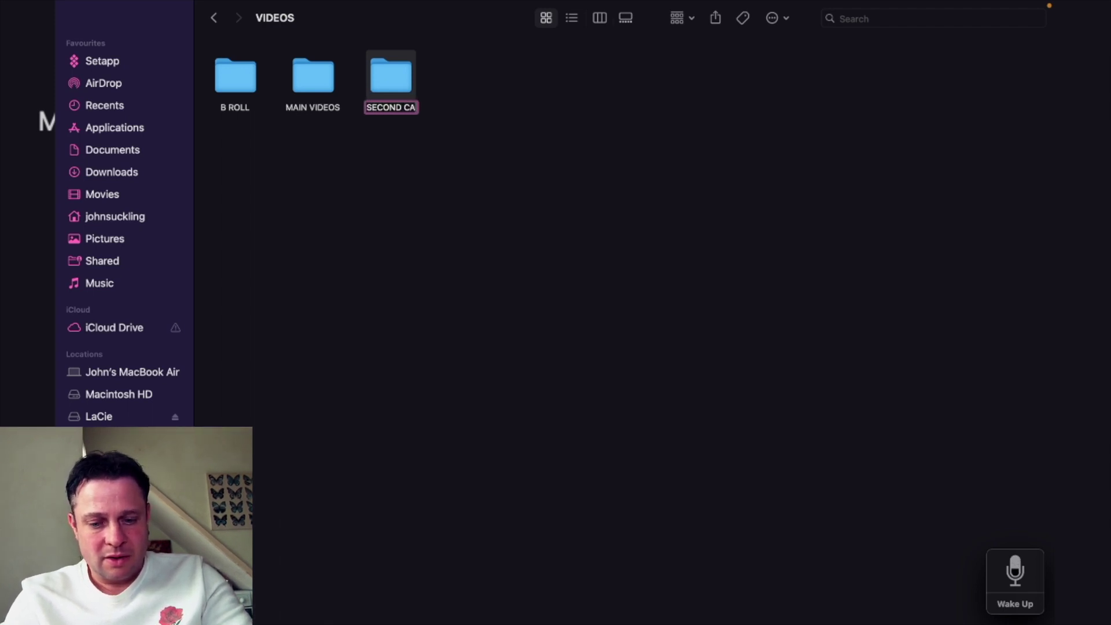
left_click(448, 162)
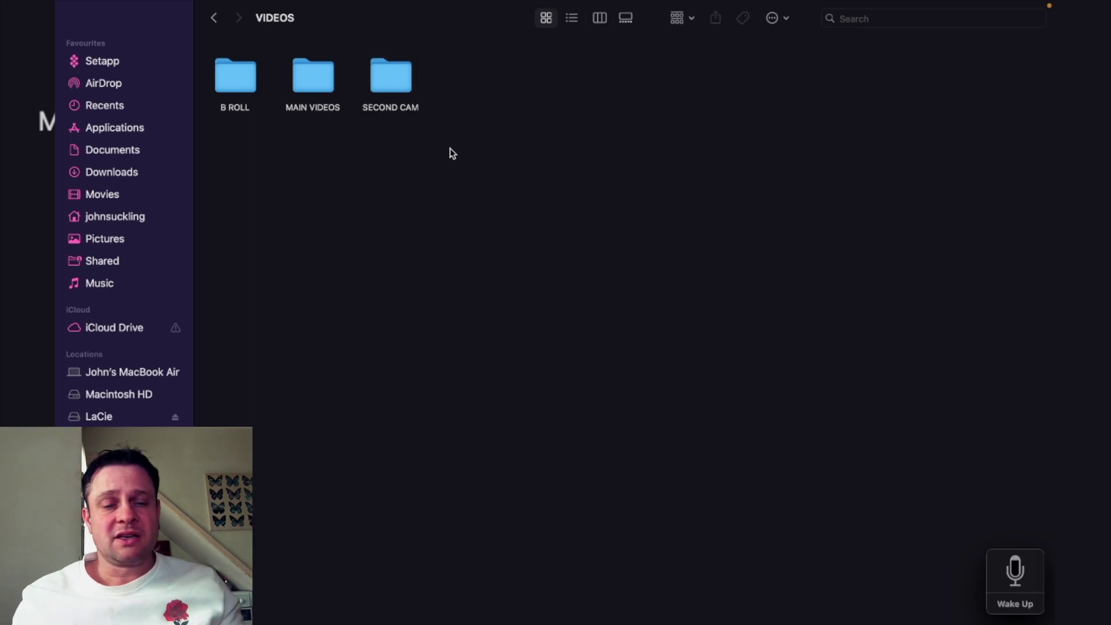
Go to the INTRO AND OUTRO folder inside EDITING TOOL and preview the Villainous MP3 with Quick Look.
left_click(214, 18)
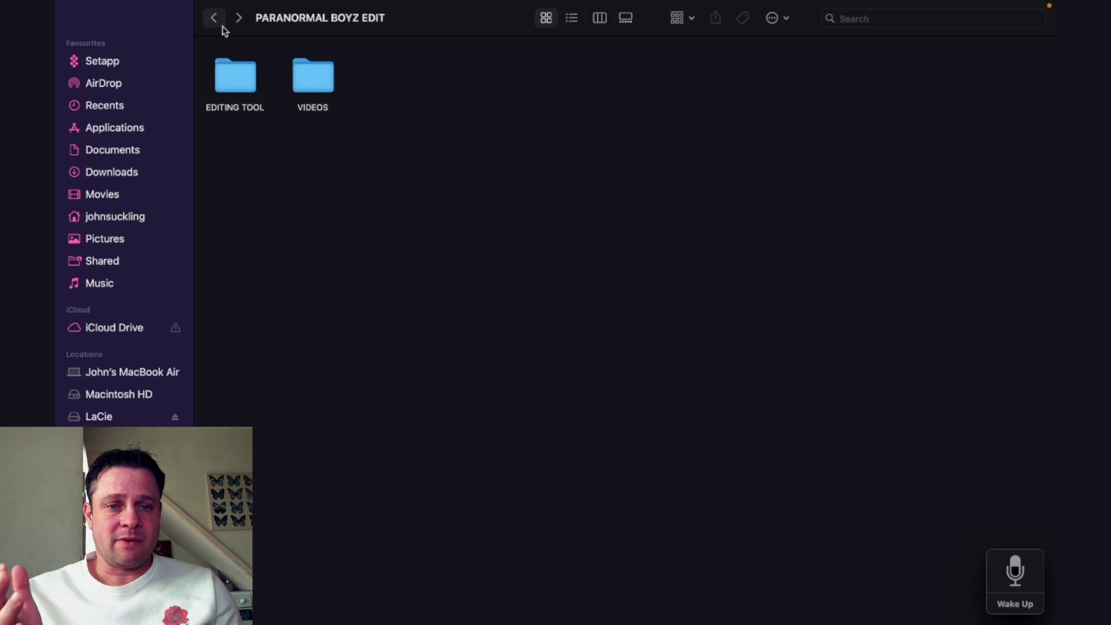
double_click(246, 86)
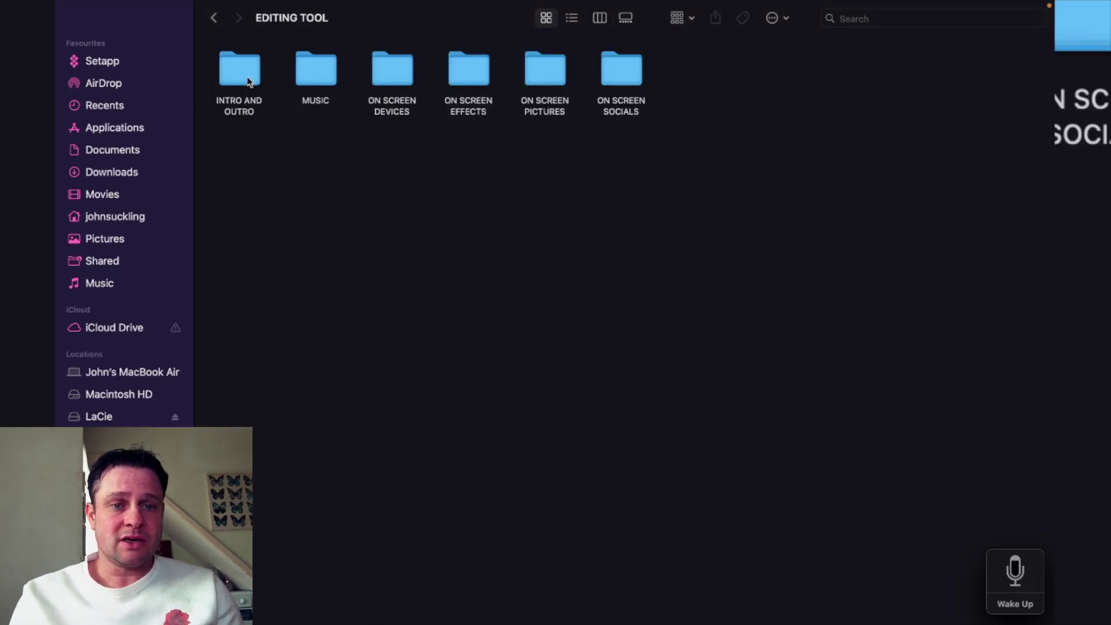
double_click(248, 82)
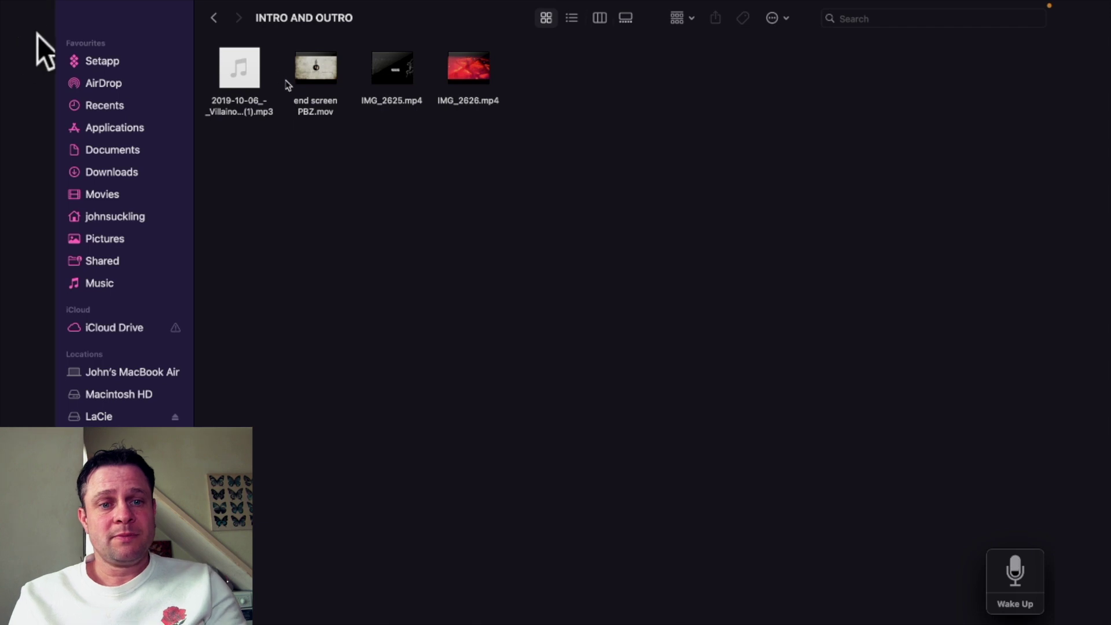
left_click(240, 70)
key("space")
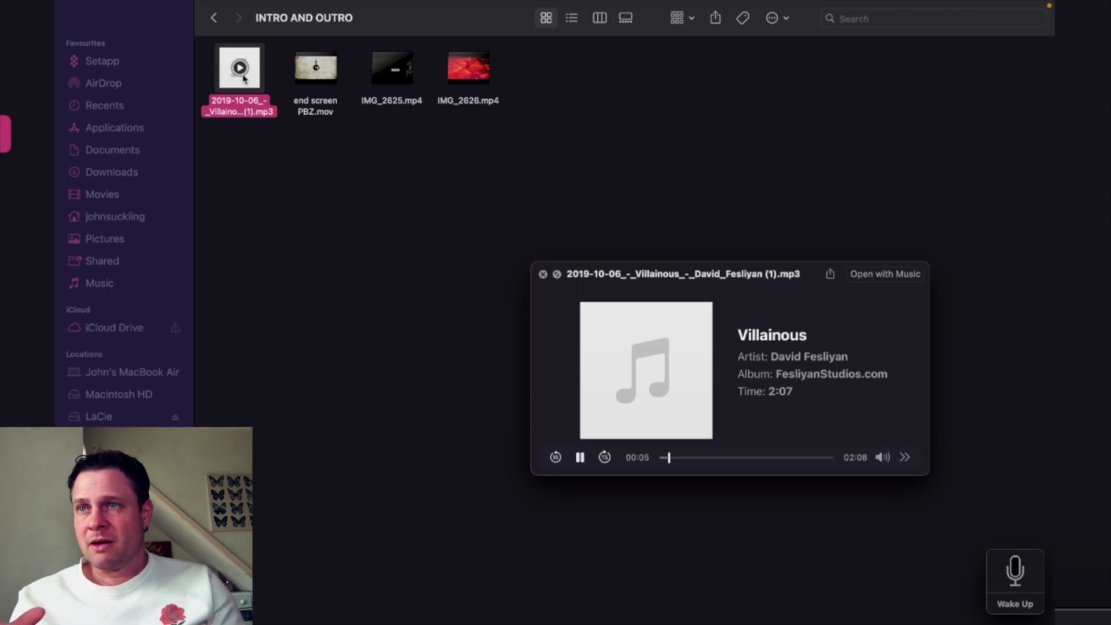
key("space")
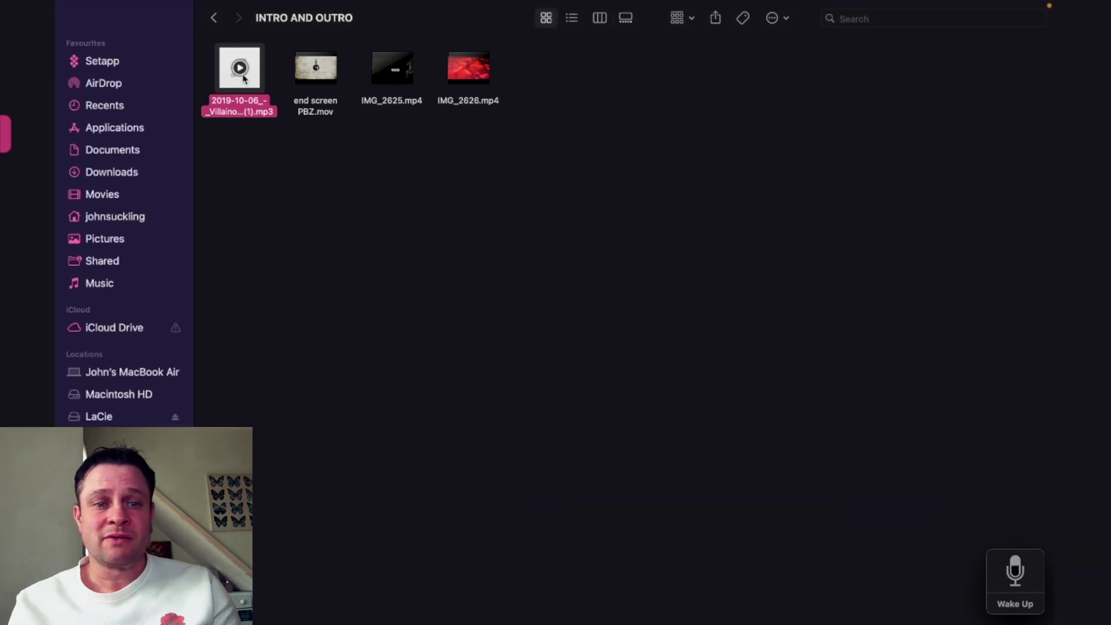
Preview the intro clips IMG_2626.mp4 and IMG_2625.mp4 with Quick Look, closing each preview.
left_click(470, 82)
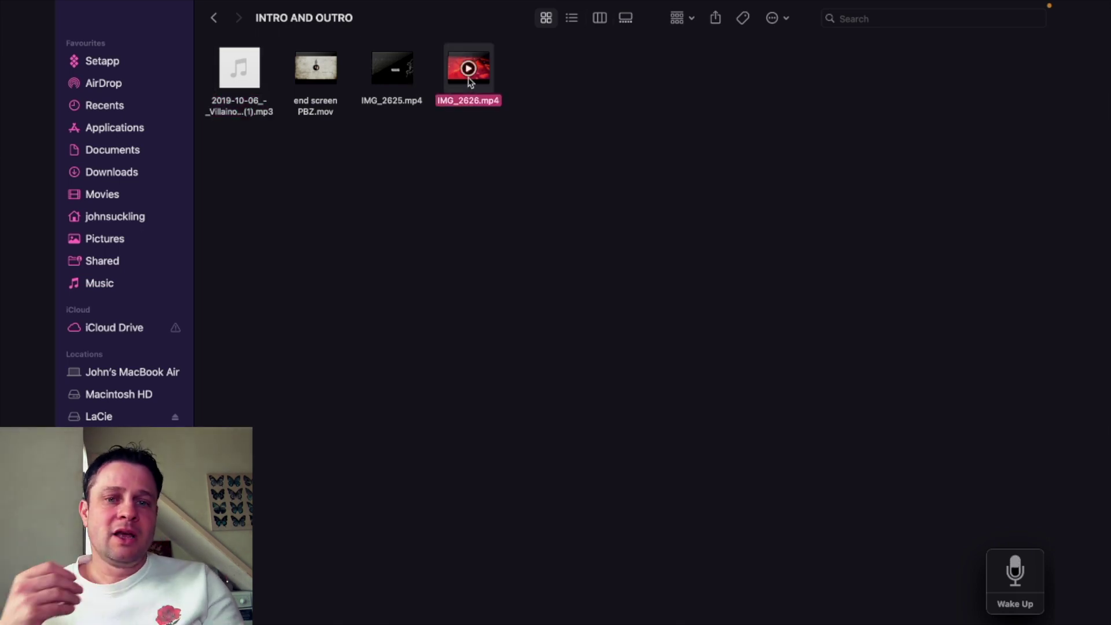
key("space")
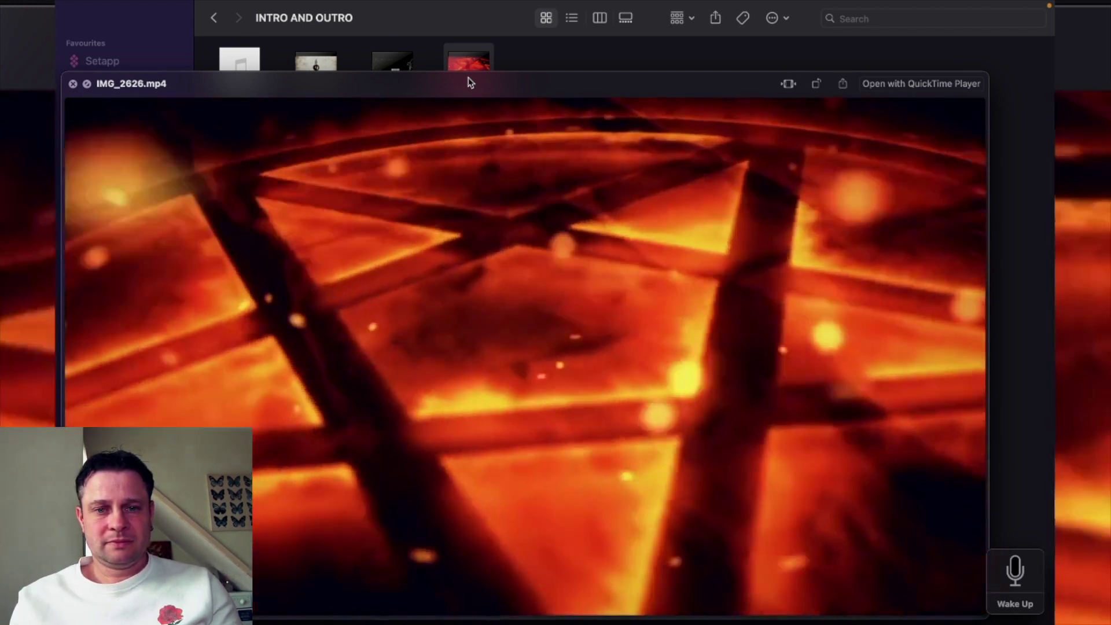
key("space")
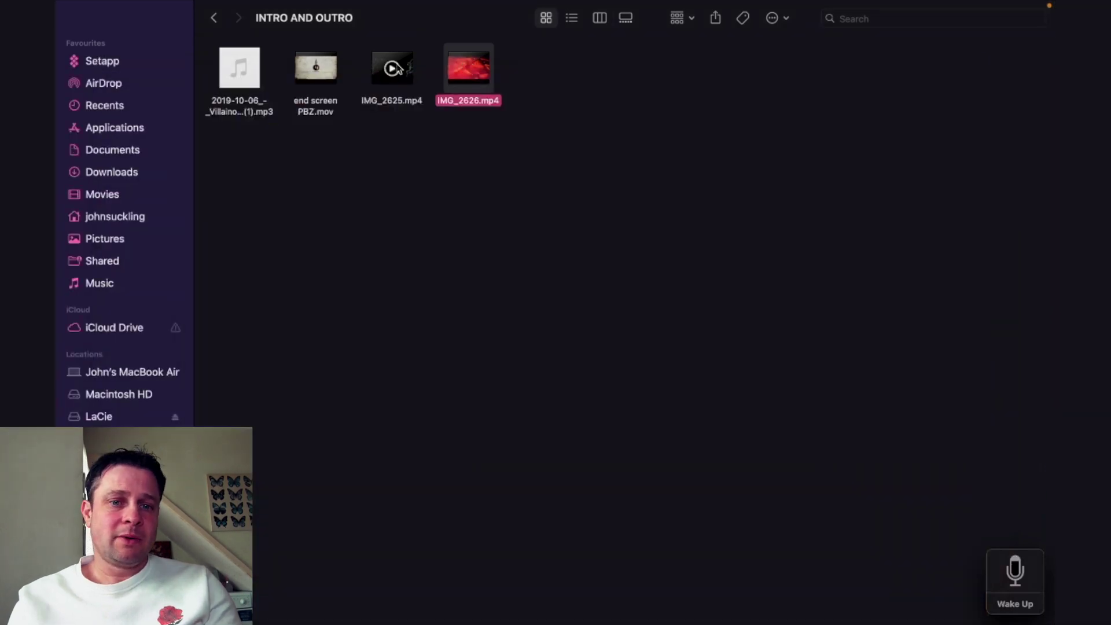
left_click(411, 84)
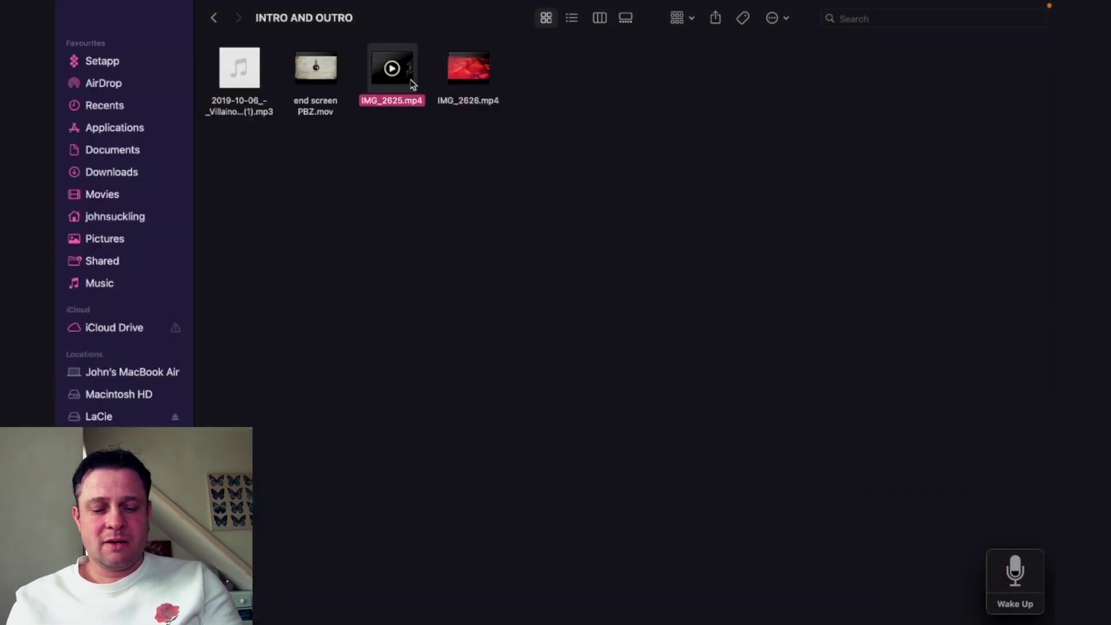
key("space")
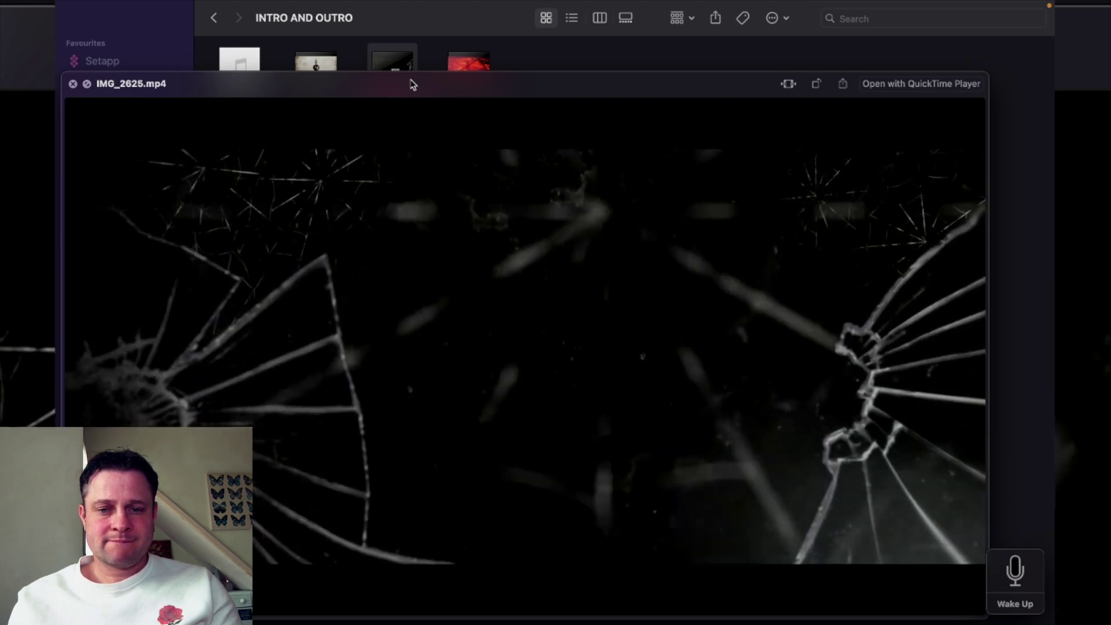
key("space")
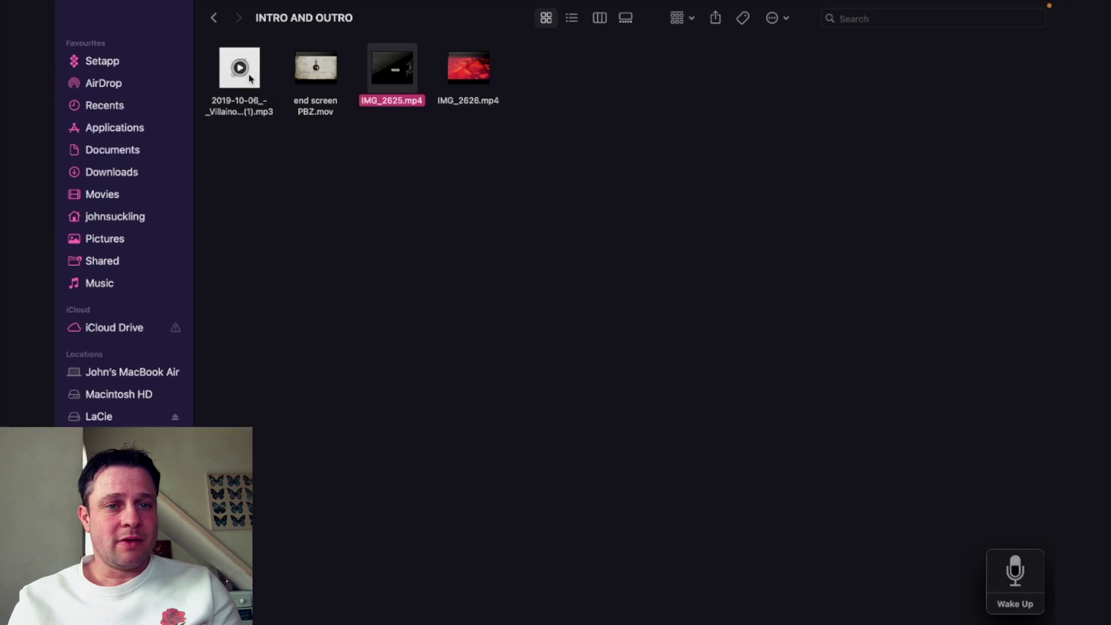
Preview ES_Beast by Beast.mp3 and the tracks after it in MUSIC's DRONE BACKGROUND folder, and return to MUSIC.
left_click(214, 18)
double_click(310, 84)
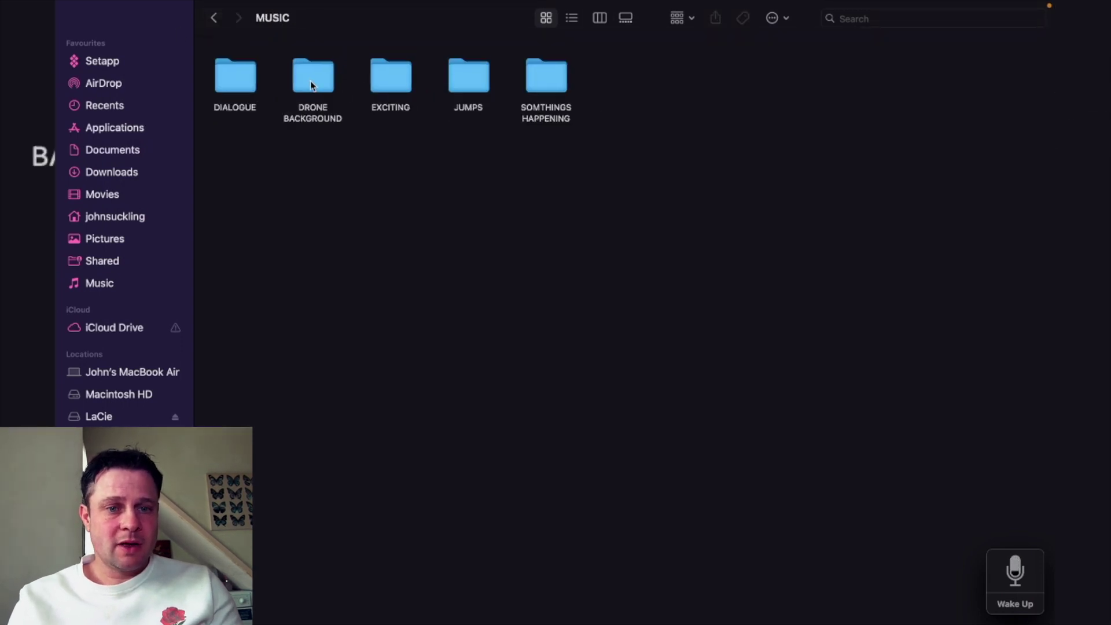
left_click(311, 81)
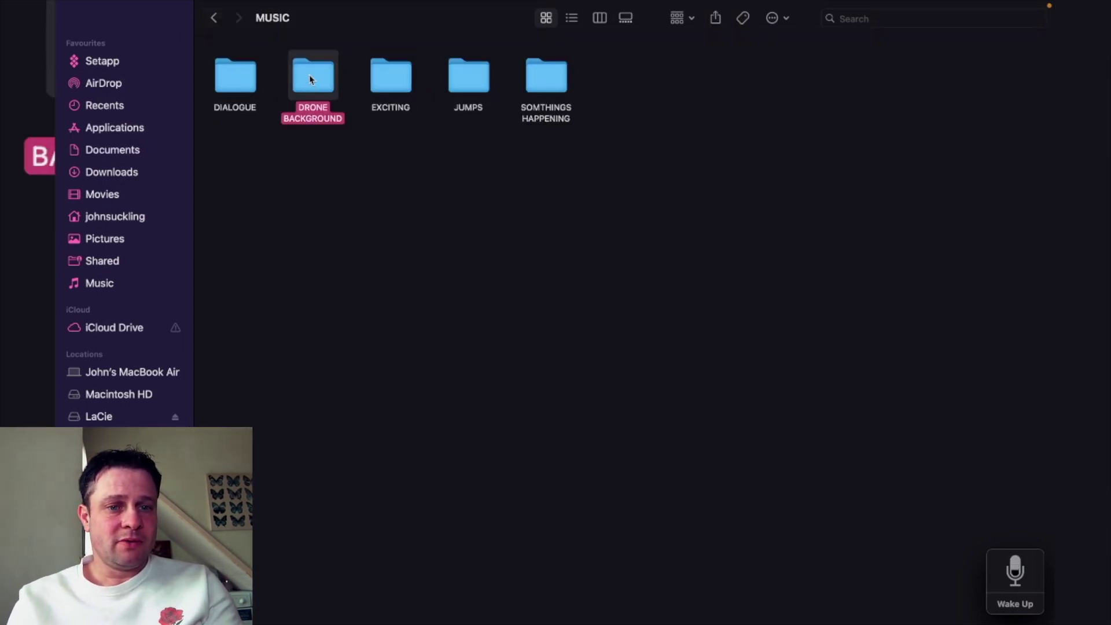
double_click(311, 79)
left_click(246, 81)
key("space")
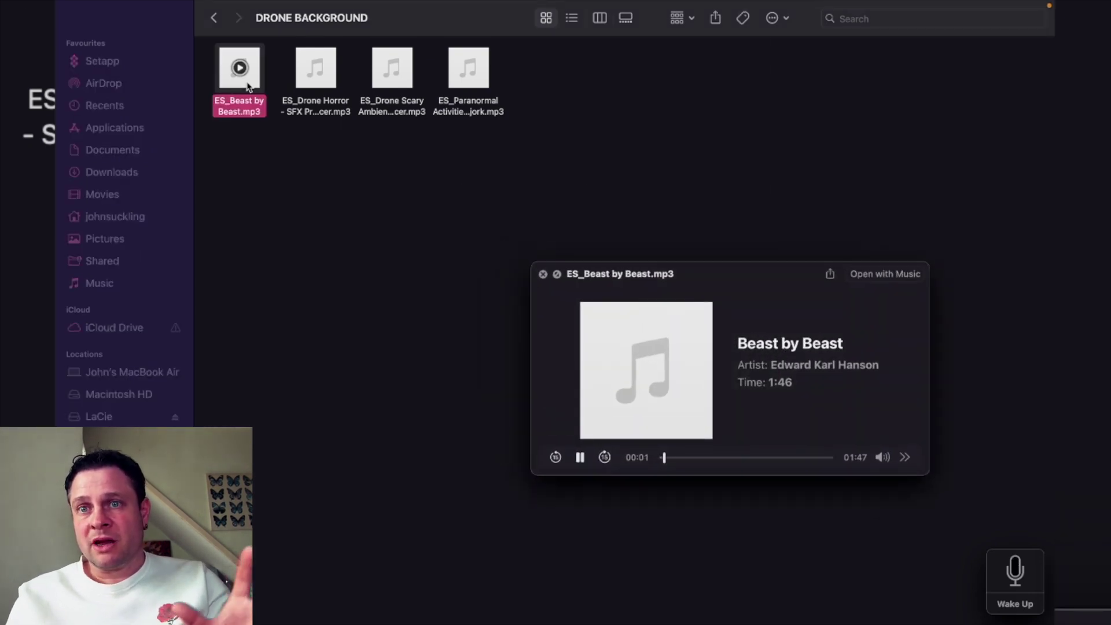
key("Right")
key("Right")
key("Right")
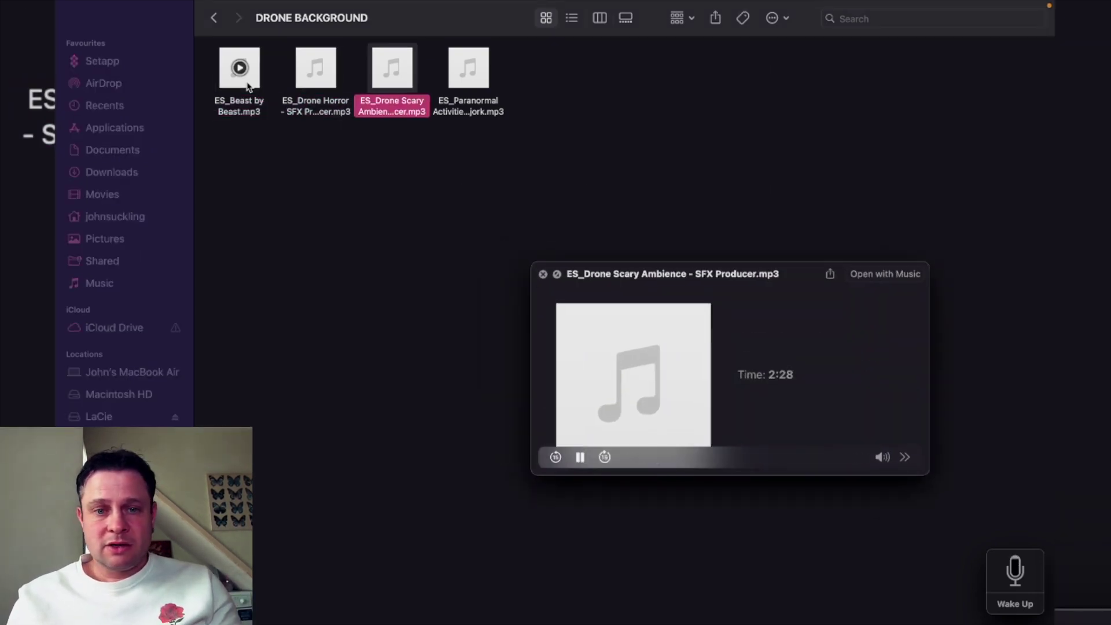
left_click(214, 21)
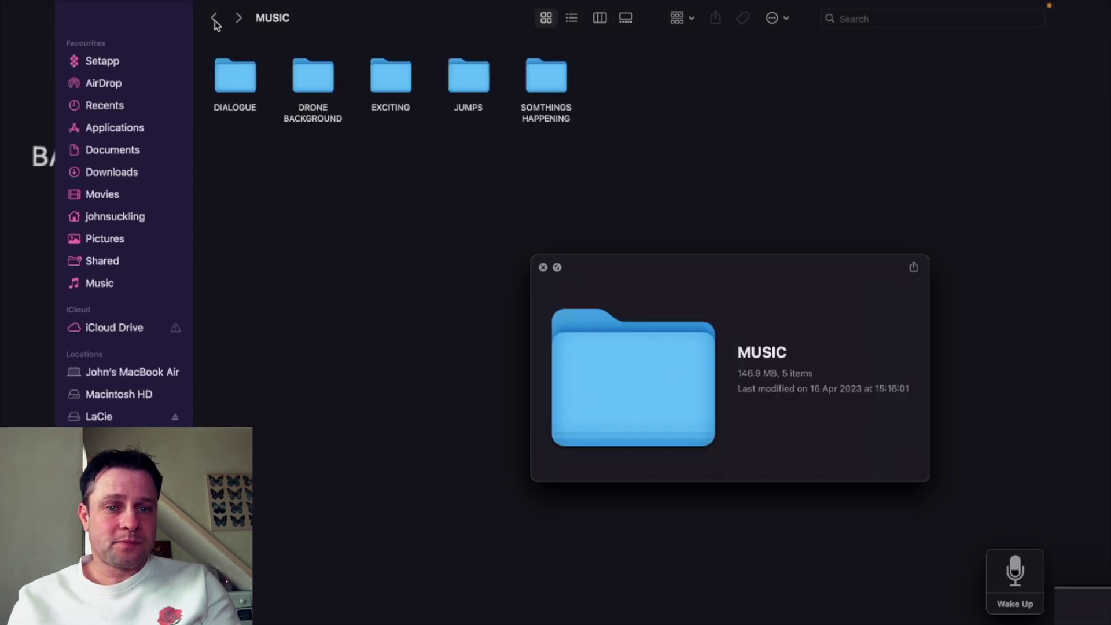
Preview the ES_That Thing Behind Us track in the EXCITING folder, close the preview and return to MUSIC.
left_click(406, 93)
double_click(406, 93)
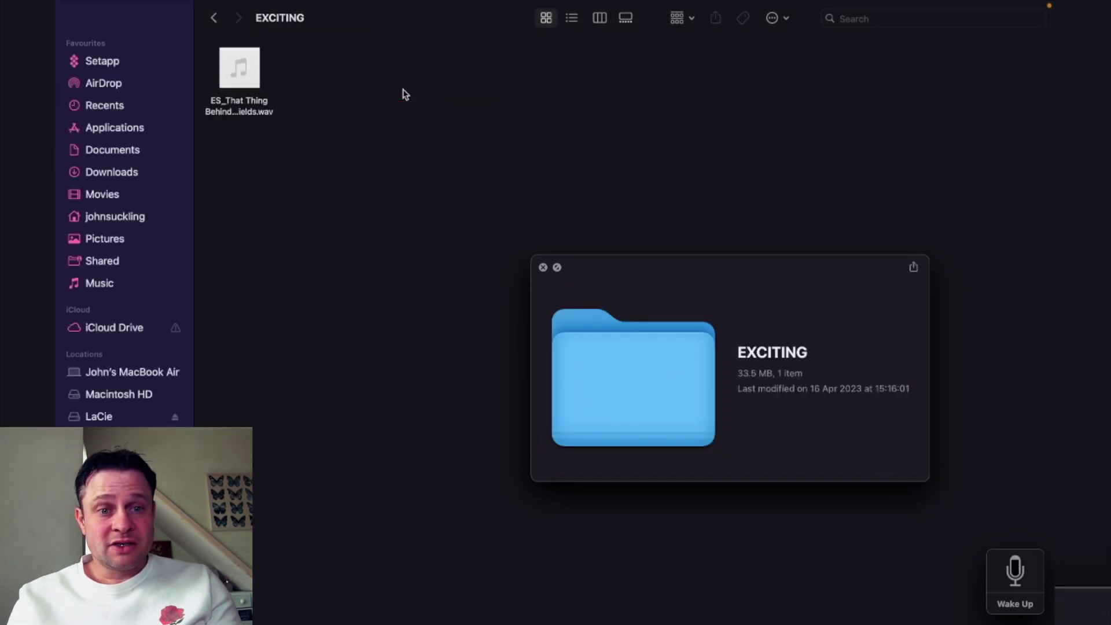
left_click(244, 89)
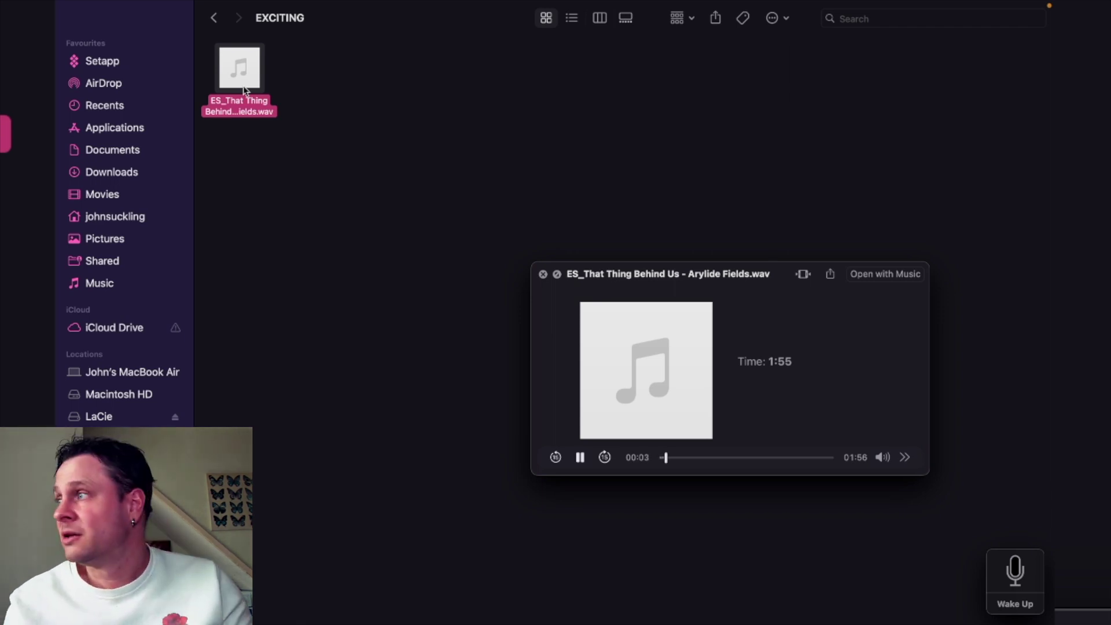
key("space")
left_click(214, 19)
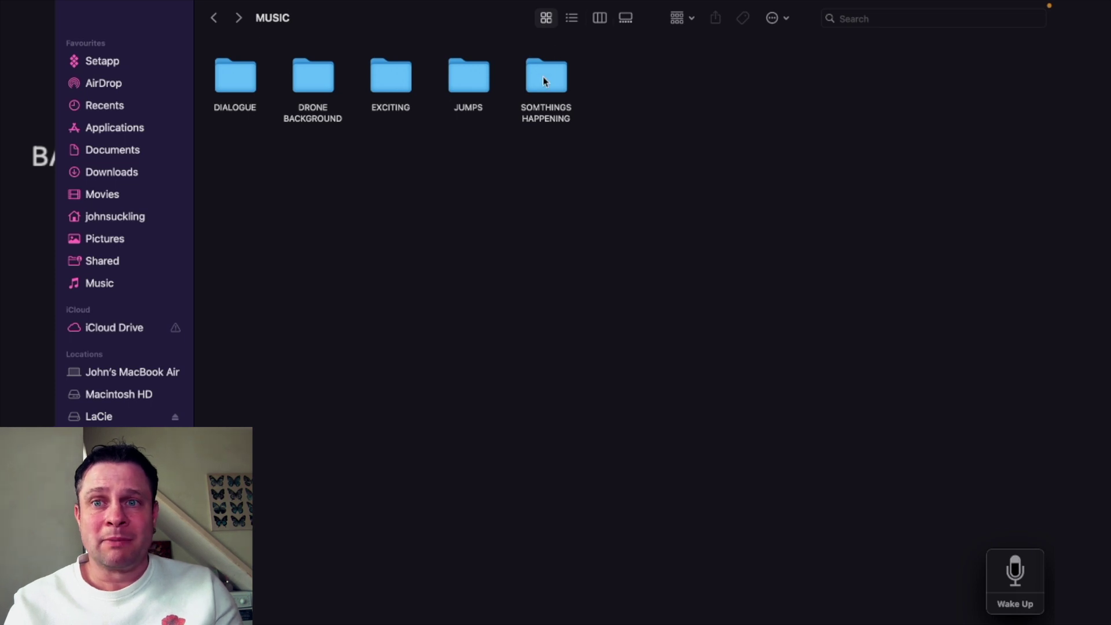
Check the contents of MUSIC's DIALOGUE folder, return to MUSIC and open the JUMPS folder.
double_click(243, 82)
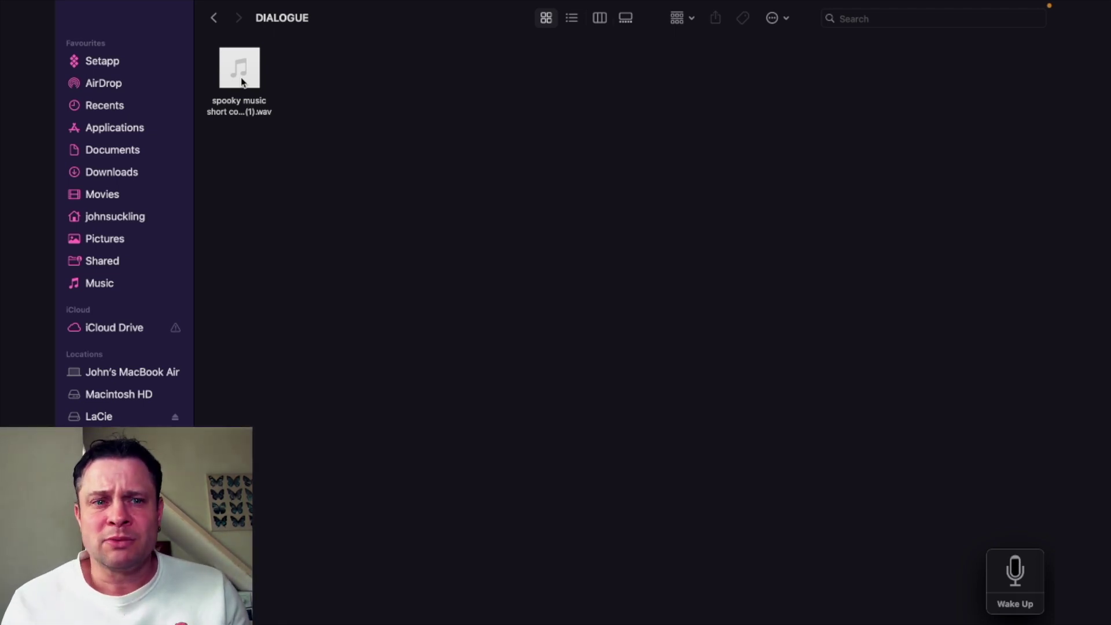
left_click(214, 18)
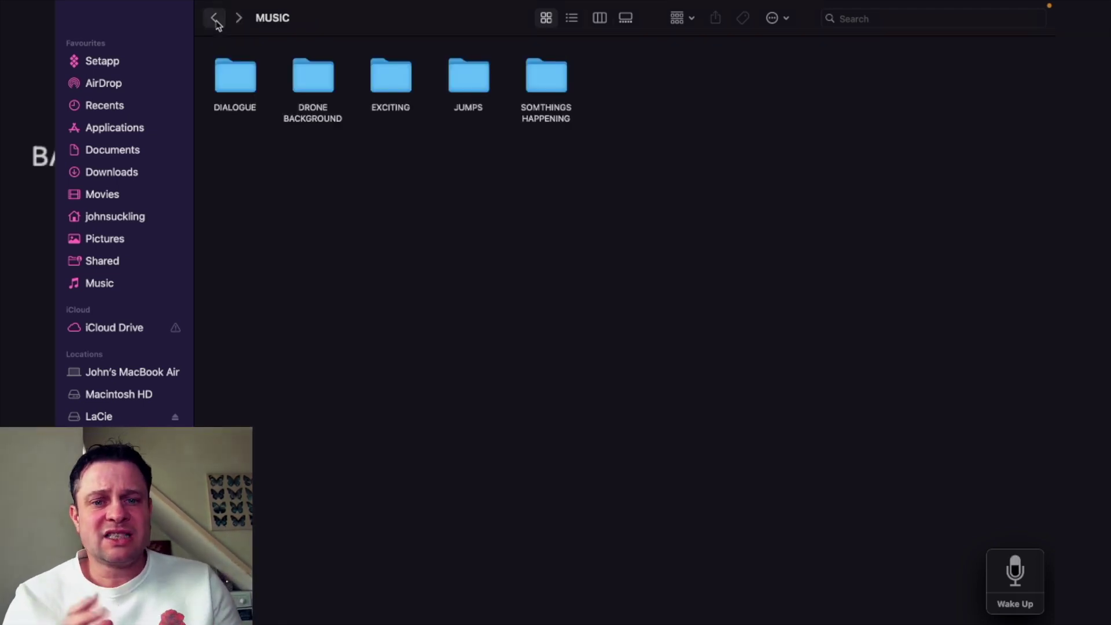
left_click(476, 84)
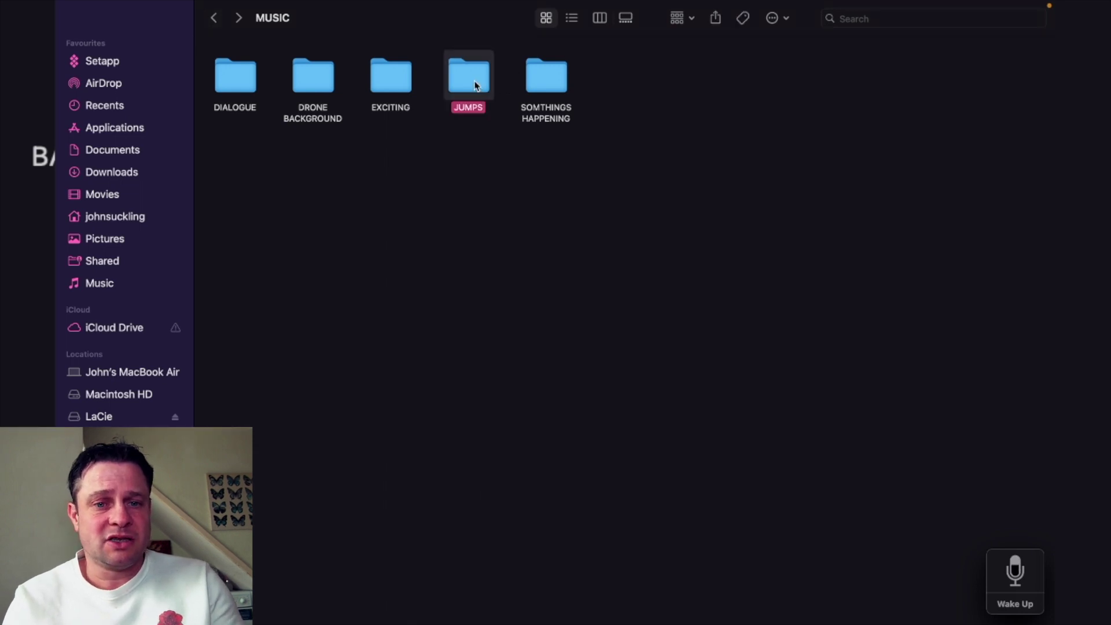
key("space")
key("space")
double_click(475, 84)
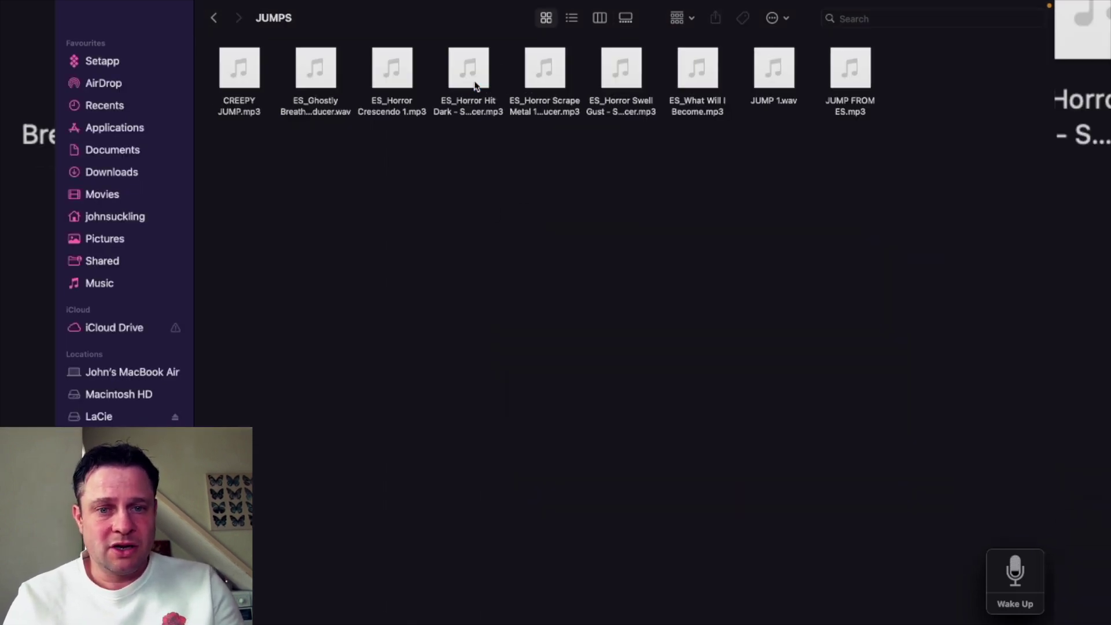
Preview JUMP 1.wav with Quick Look, close the preview and go back to the EDITING TOOL folder.
left_click(762, 85)
key("space")
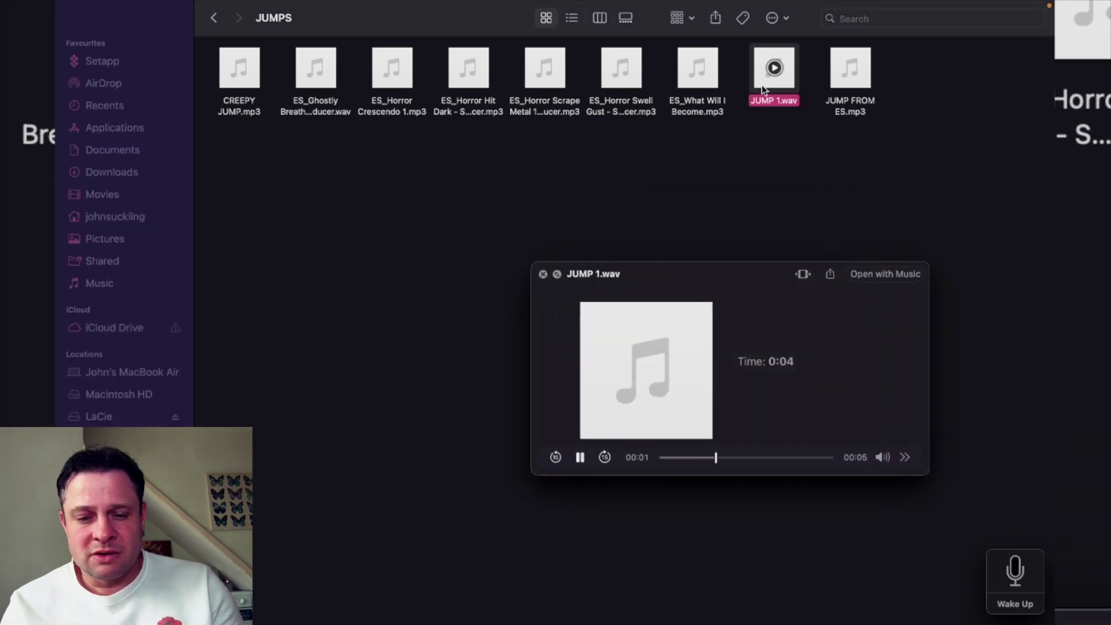
key("space")
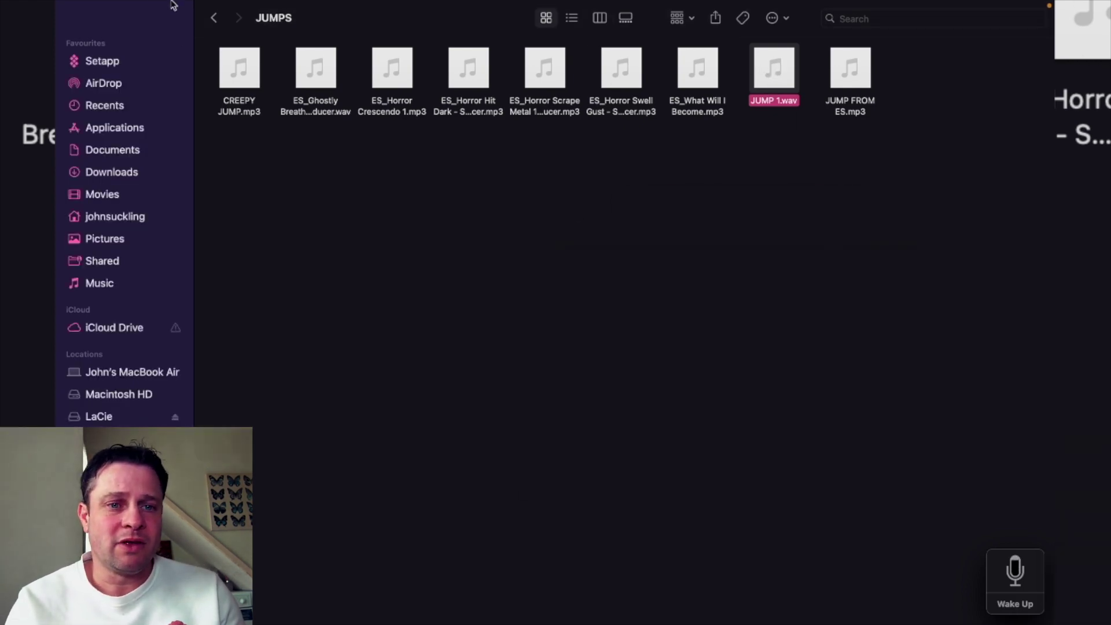
left_click(213, 22)
left_click(214, 21)
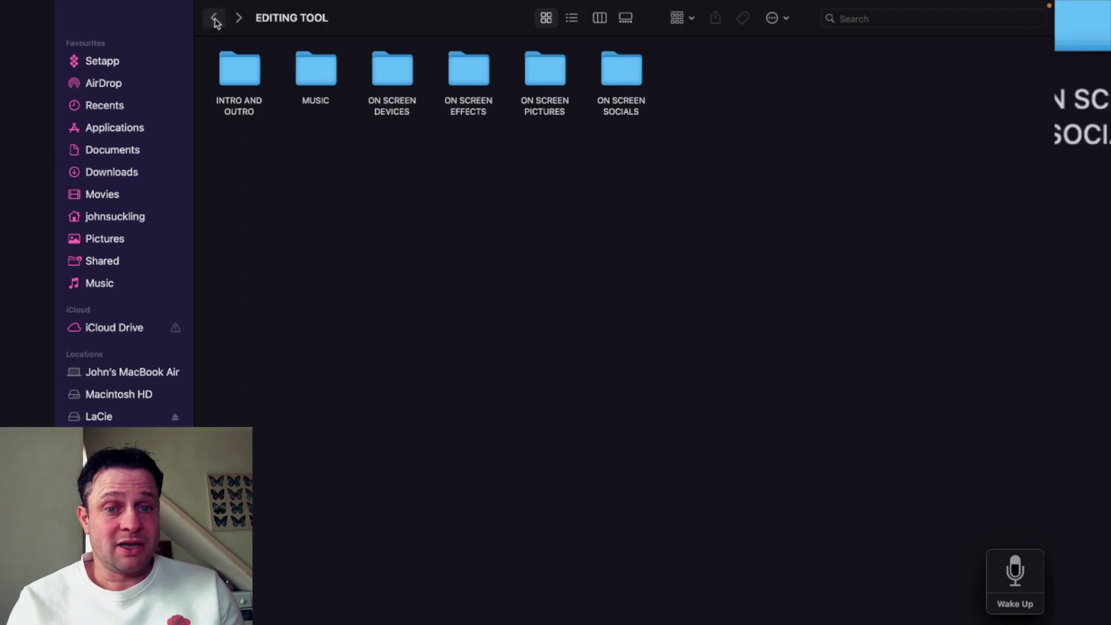
Open the ON SCREEN DEVICES folder and preview PSB SPRIT BOX.mov with Quick Look, closing the preview.
double_click(403, 73)
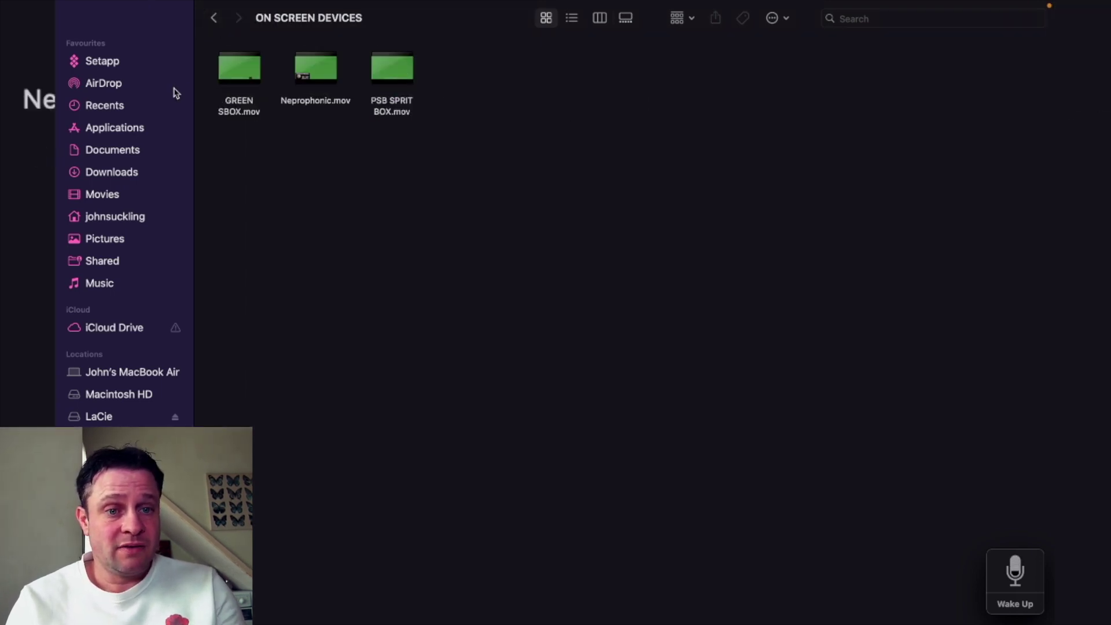
left_click(381, 64)
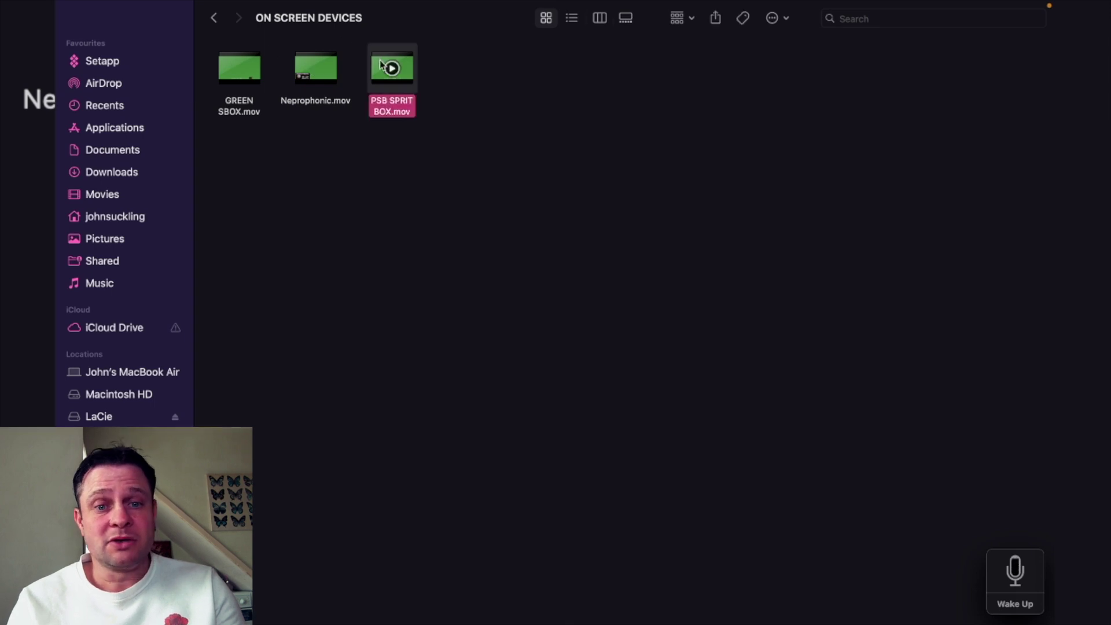
key("space")
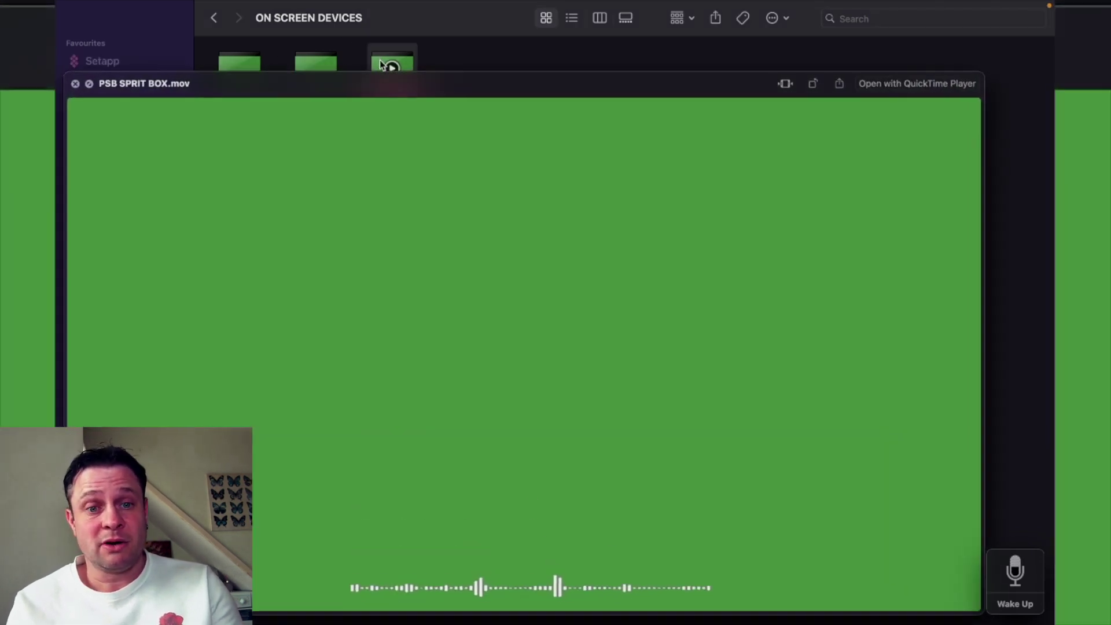
key("space")
Preview GREEN SBOX.mov with Quick Look, close it and return to the EDITING TOOL folder.
left_click(242, 66)
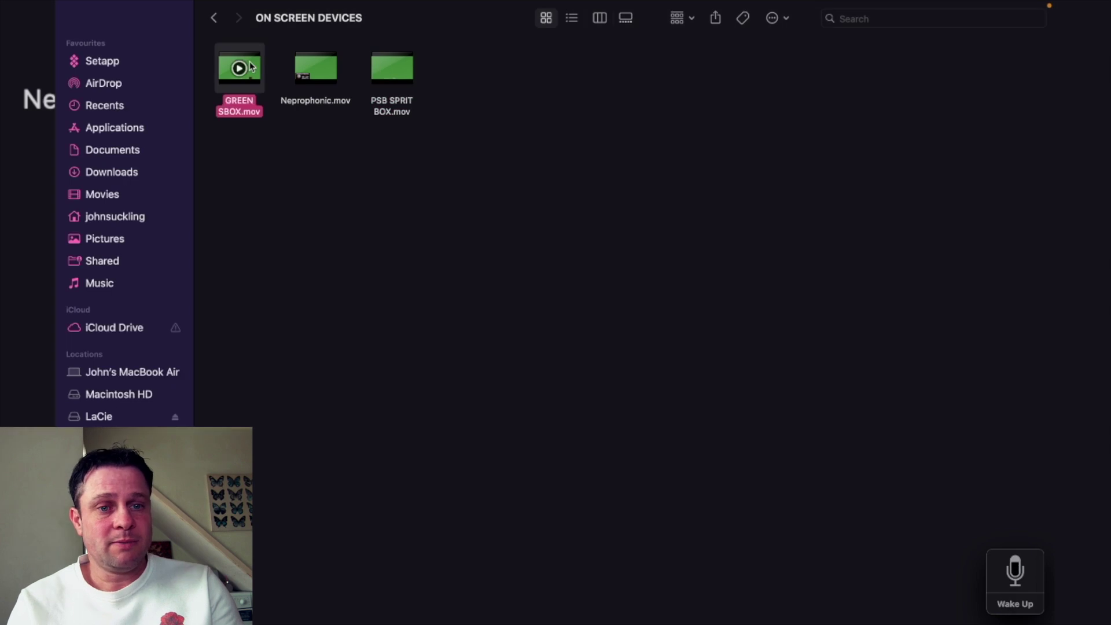
key("space")
key("space")
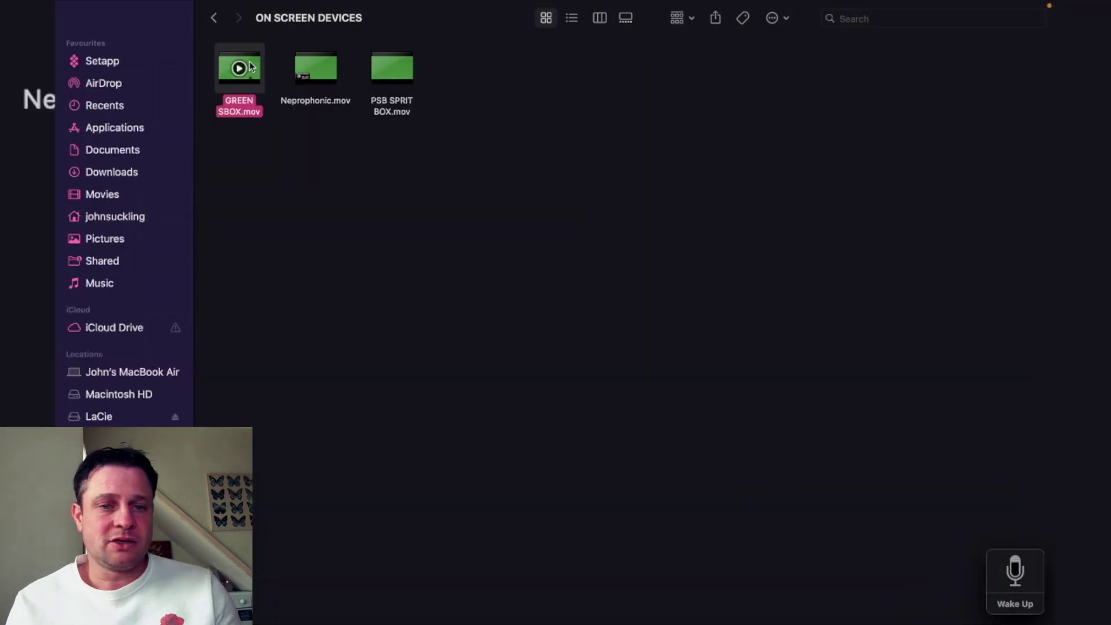
left_click(214, 18)
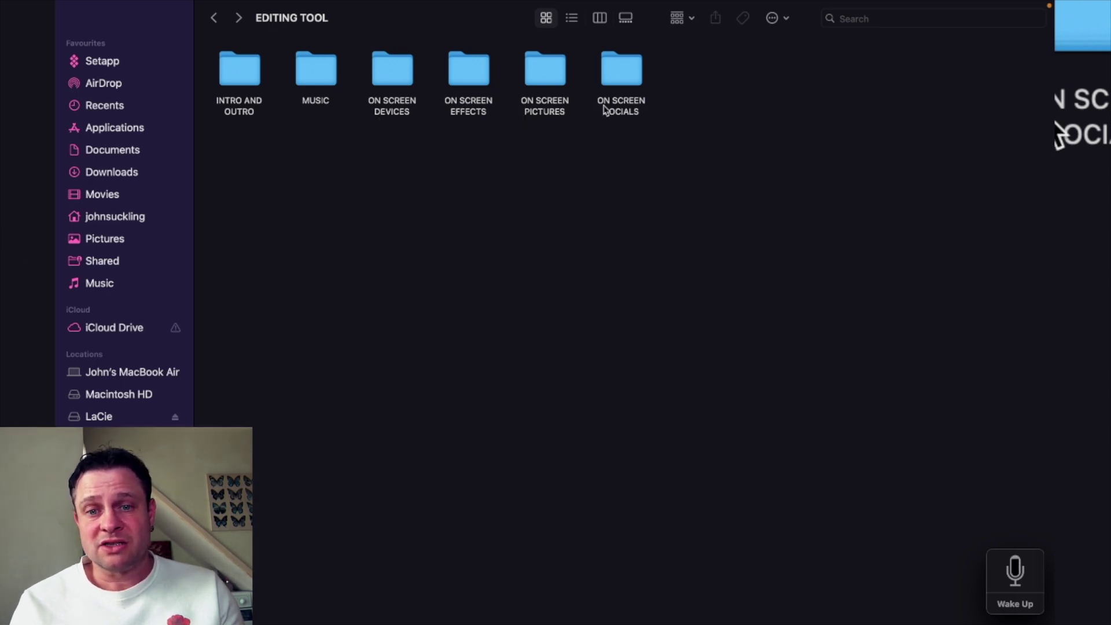
Close the EDITING TOOL window and play the Final Cut Pro project's opening into the first green-screen socials overlay, pausing at about 25 seconds.
mouse_move(125, 5)
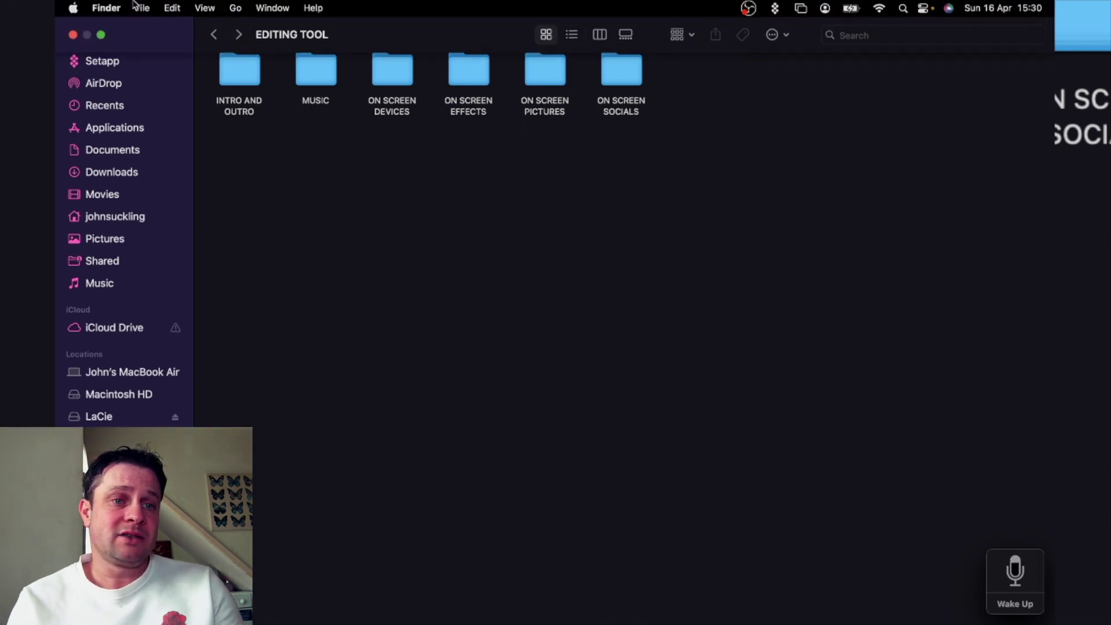
left_click(73, 34)
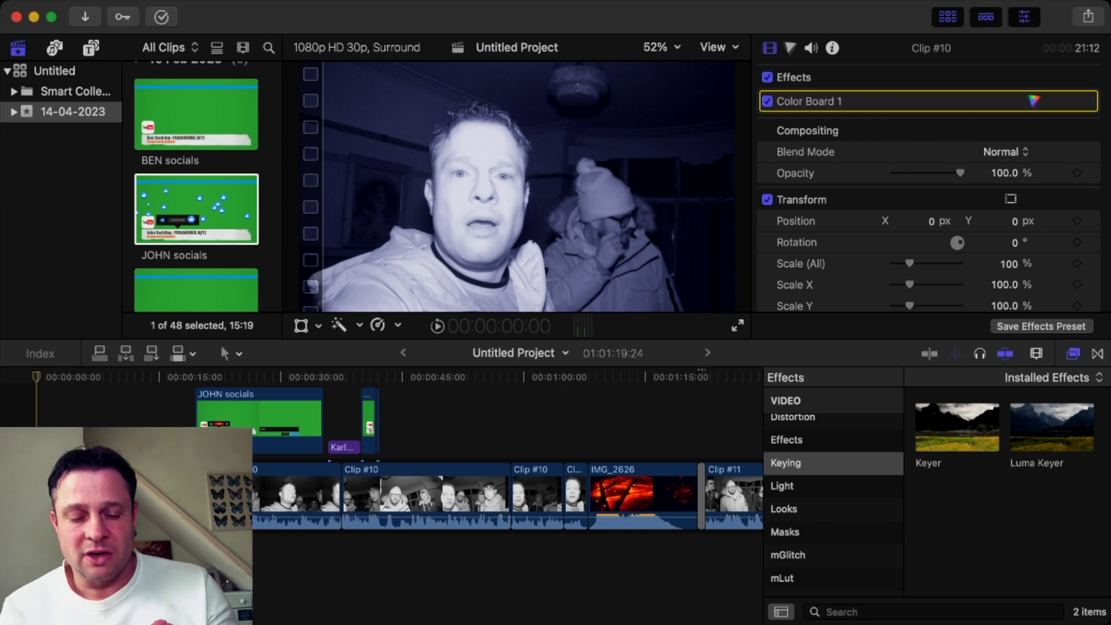
key("space")
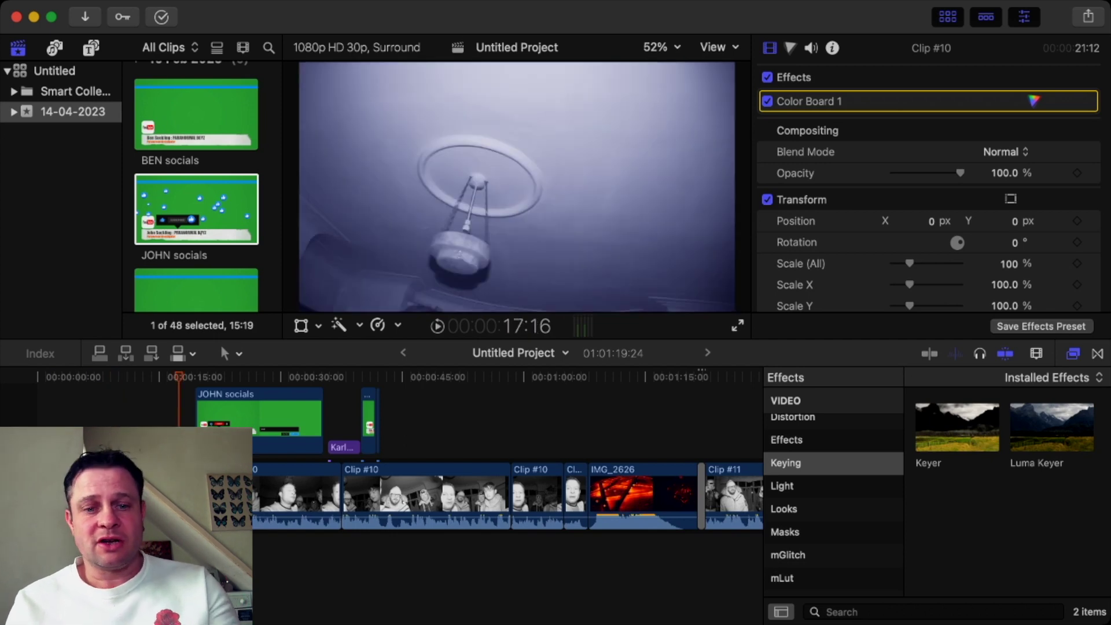
key("space")
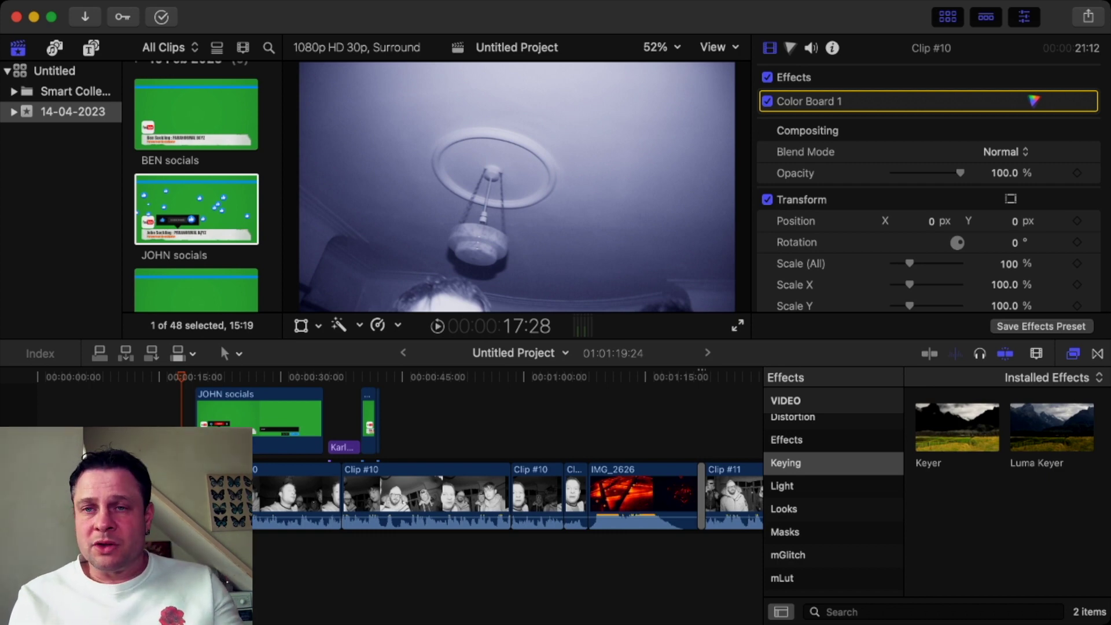
key("space")
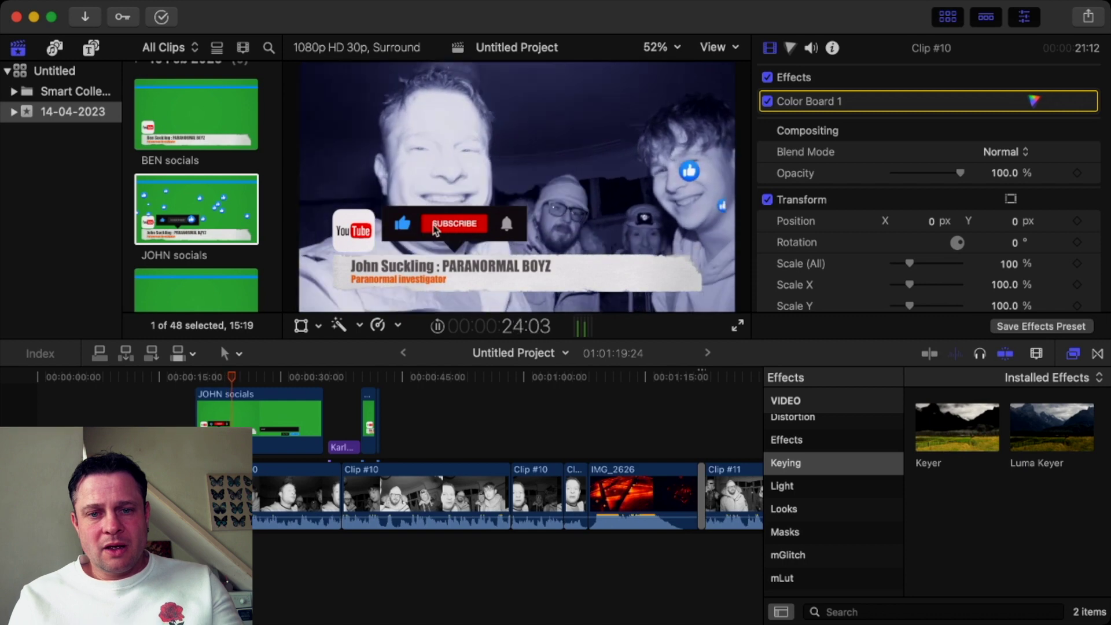
key("space")
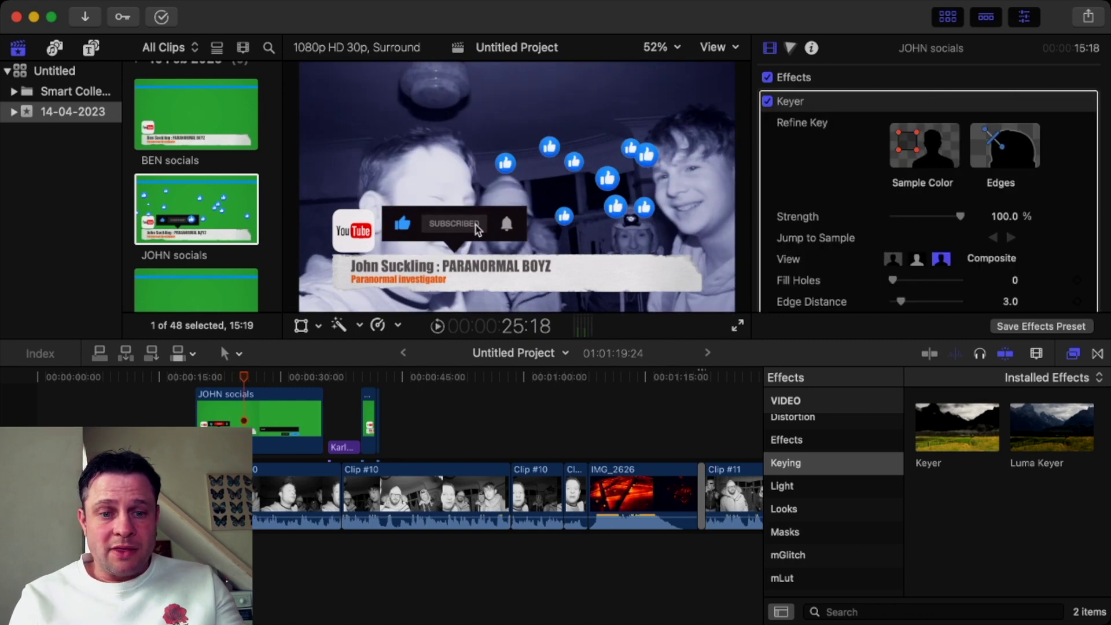
Review the end of the socials overlay and Clip #10, and play the Rotate Anti Clockwise transition into Clip #11.
left_click(327, 416)
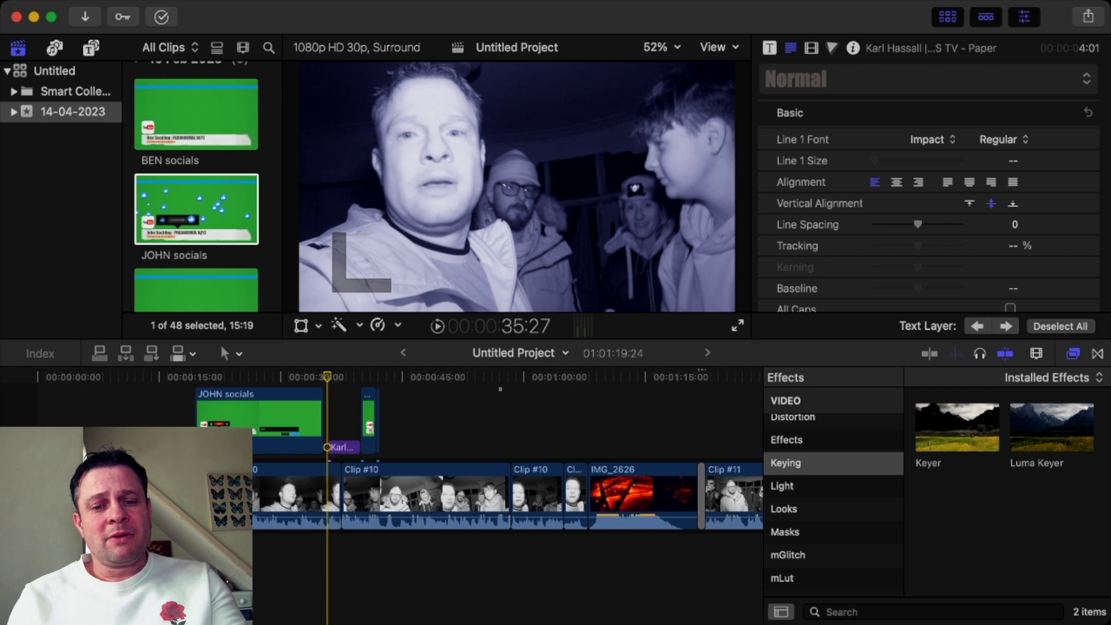
left_click(498, 495)
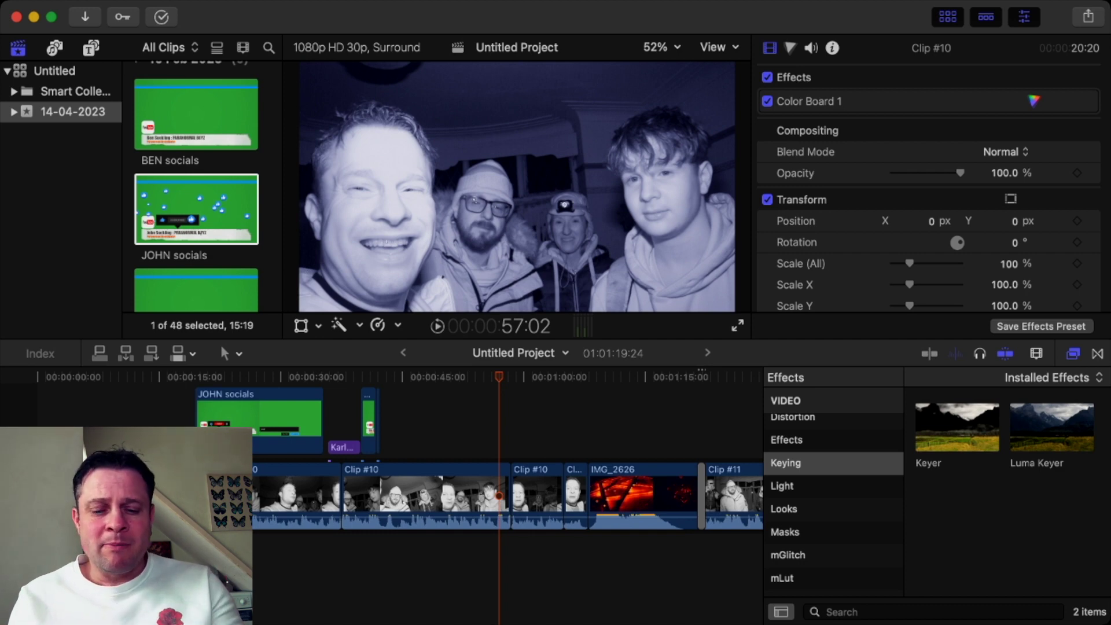
key("space")
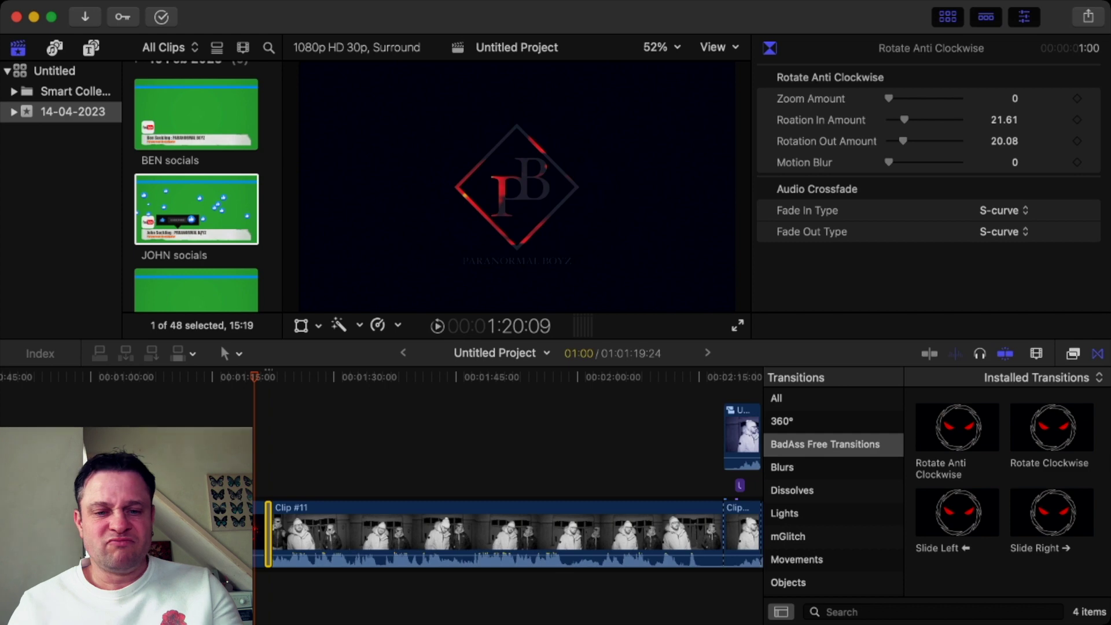
key("space")
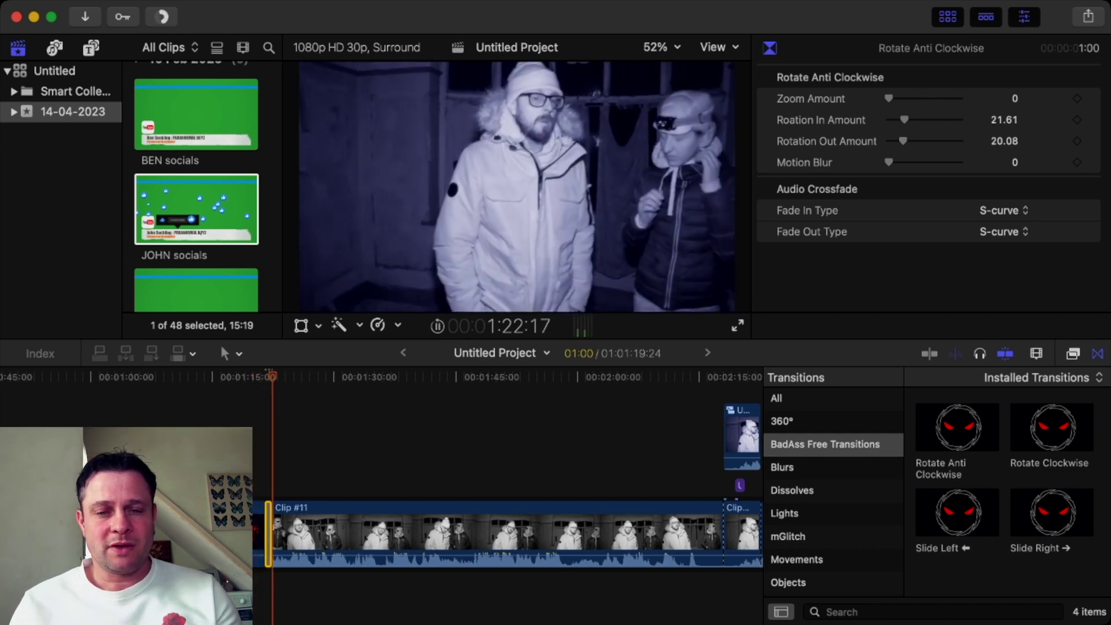
key("space")
Play Clip #11 from about 2:15:29 and pause just before the clip connected above it.
scroll(507, 492, "right", 5)
scroll(507, 492, "left", 1)
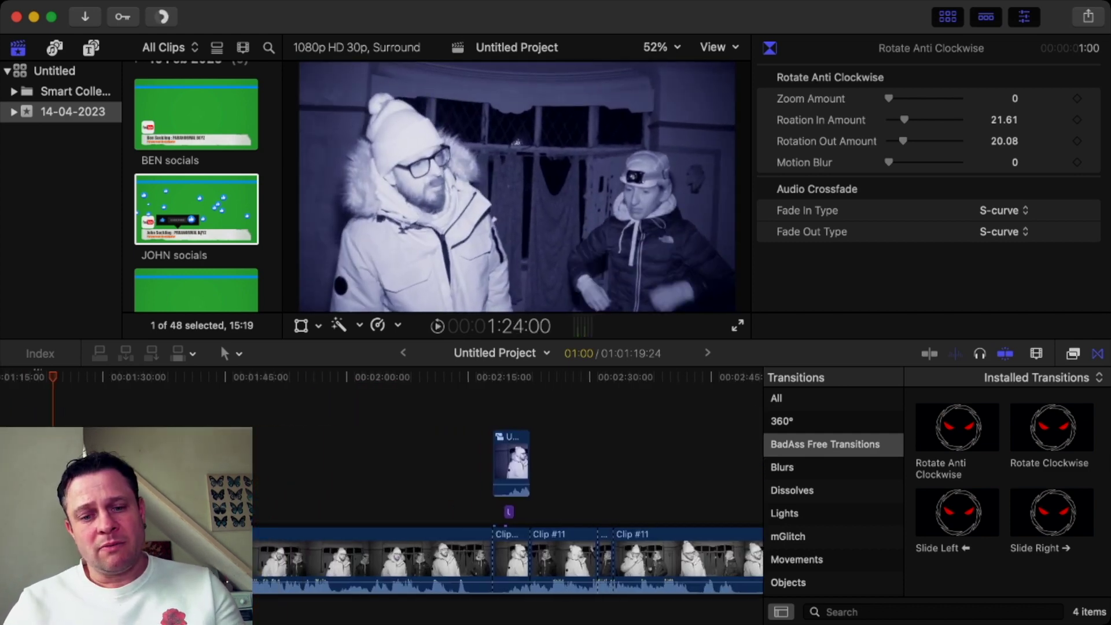
left_click(483, 560)
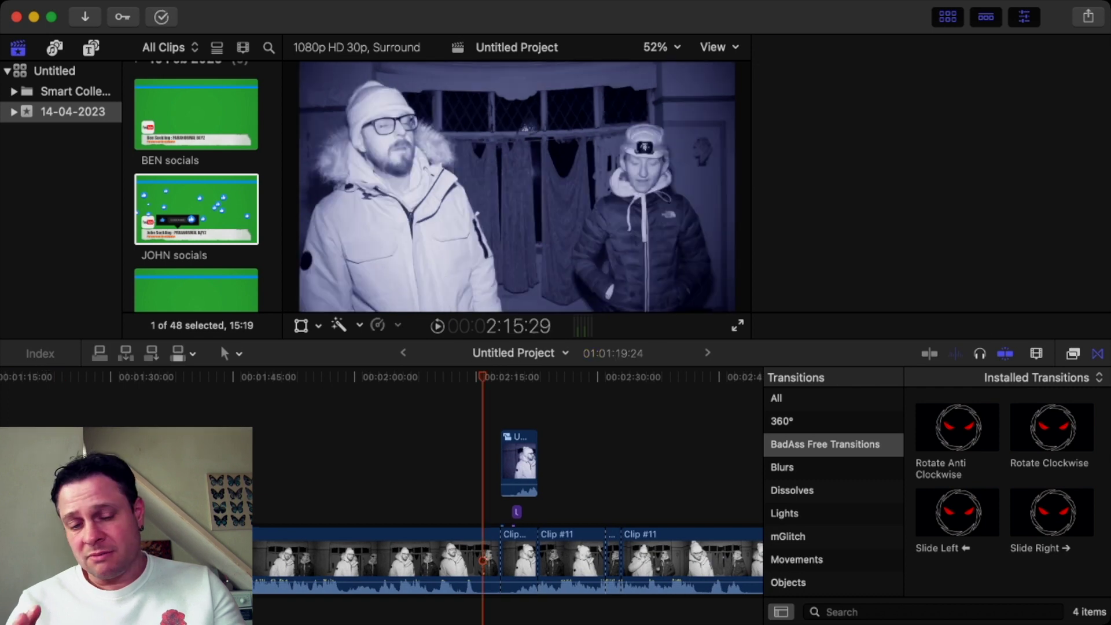
key("space")
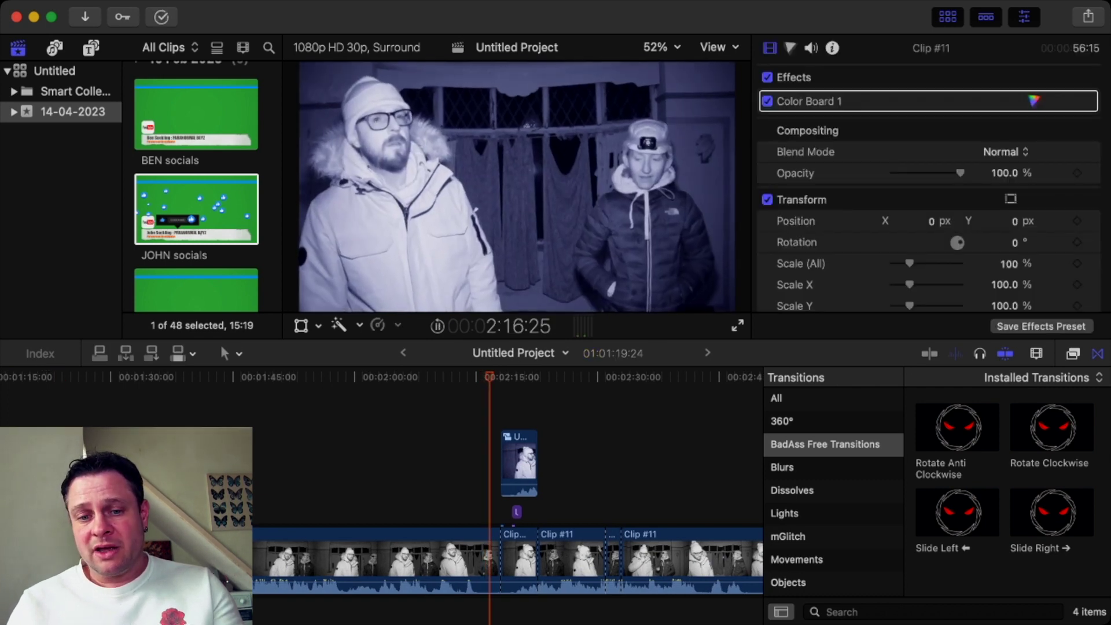
key("space")
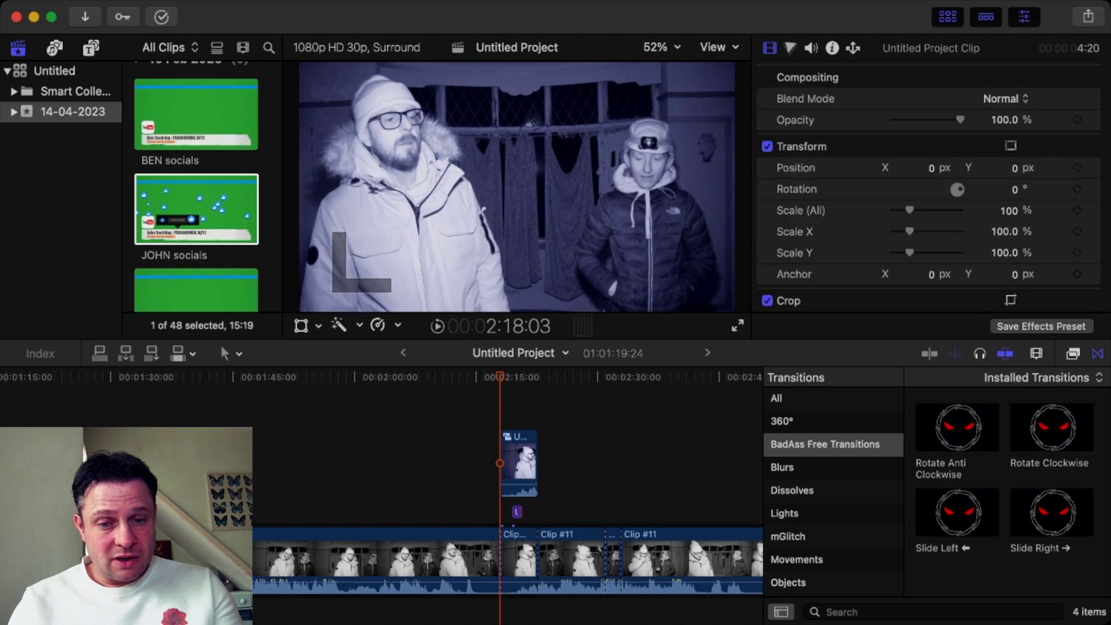
Select the "Unexplained sound" title under the connected clip and play the section through the title, pausing at about 2:20:27.
left_click(516, 511)
key("space")
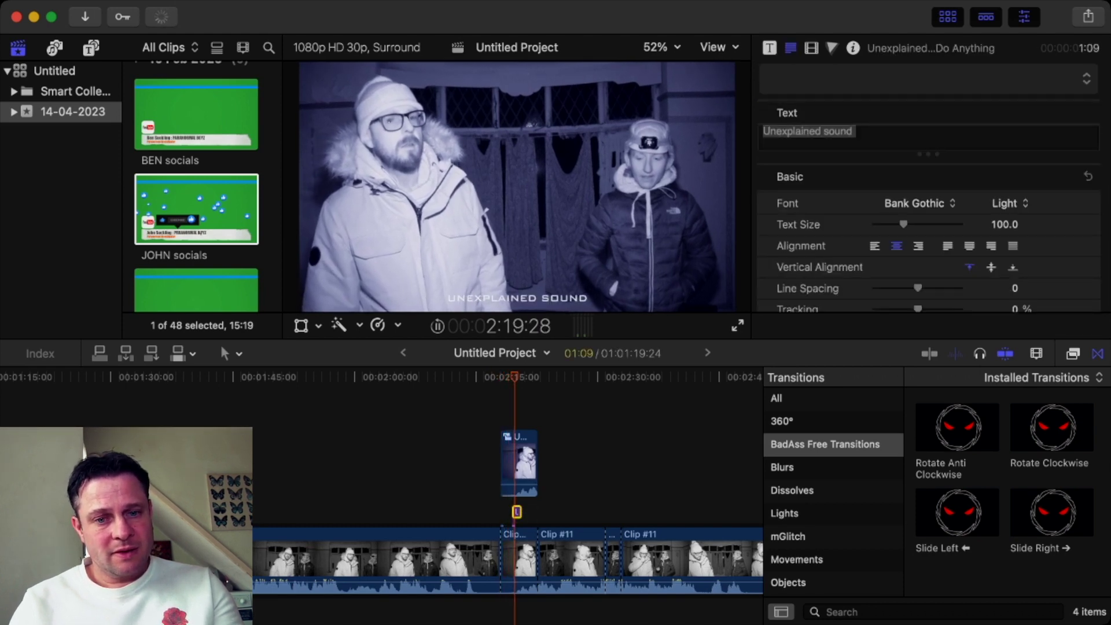
key("space")
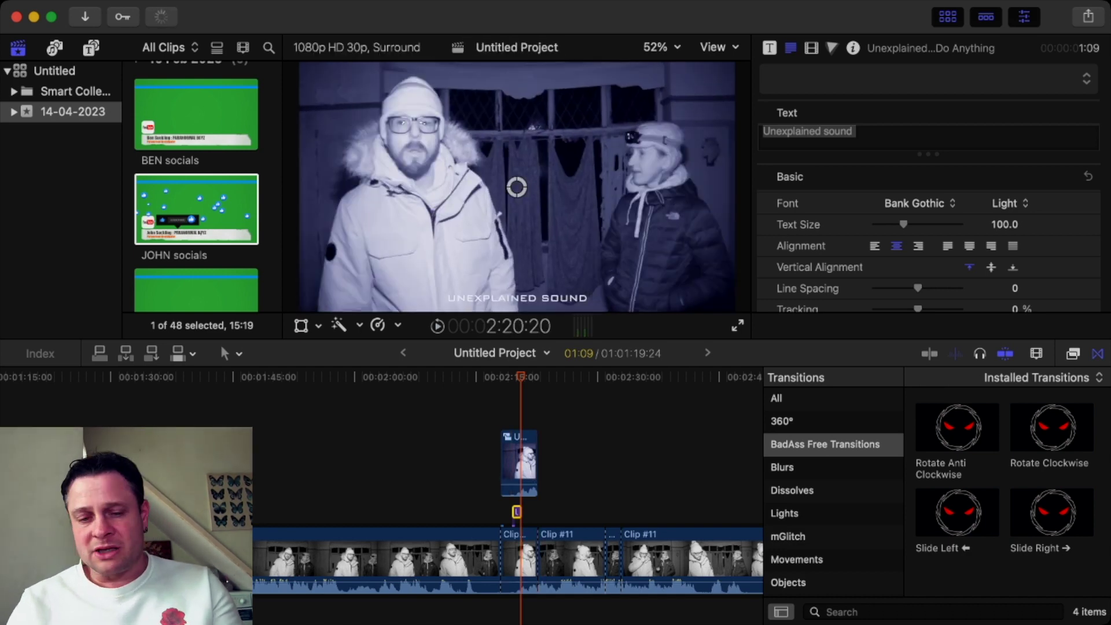
key("space")
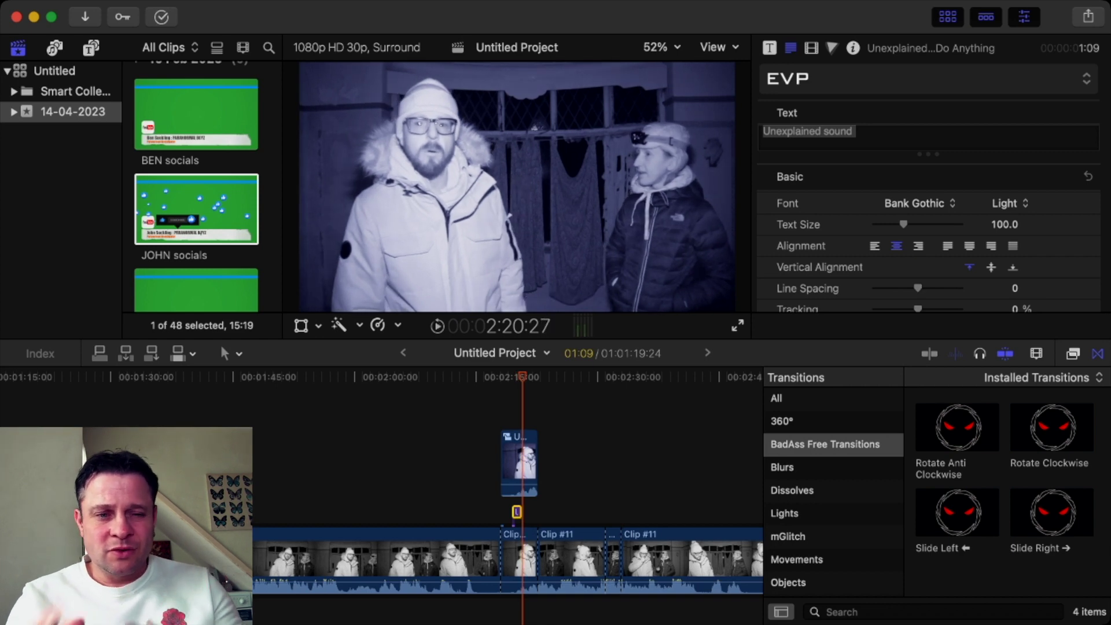
Search the BadAss Titles category for "DO".
scroll(507, 497, "right", 10)
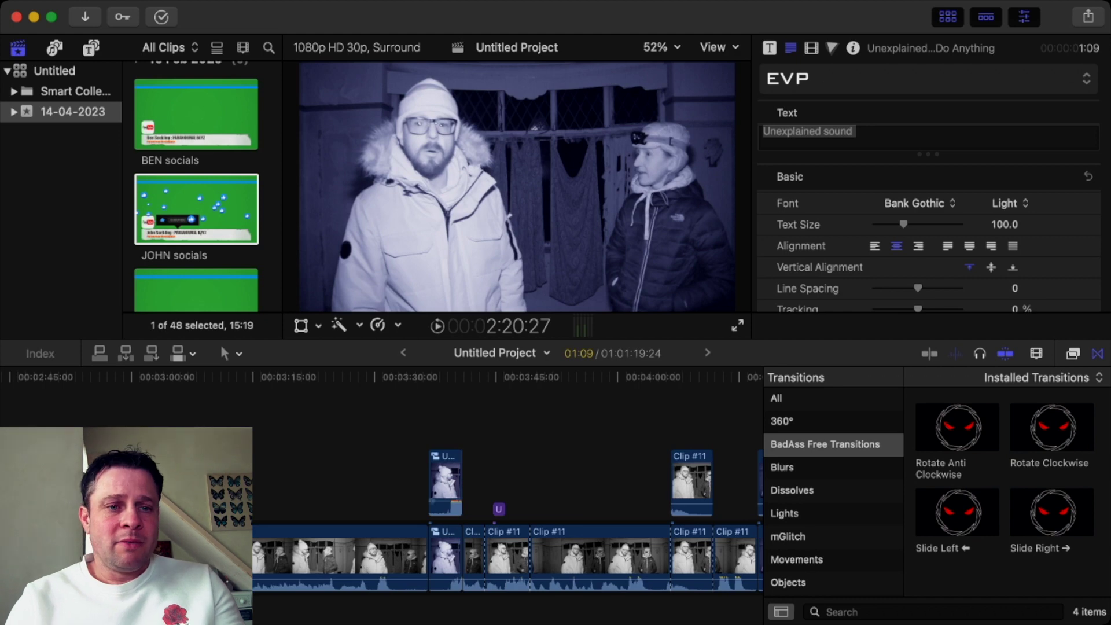
left_click(91, 48)
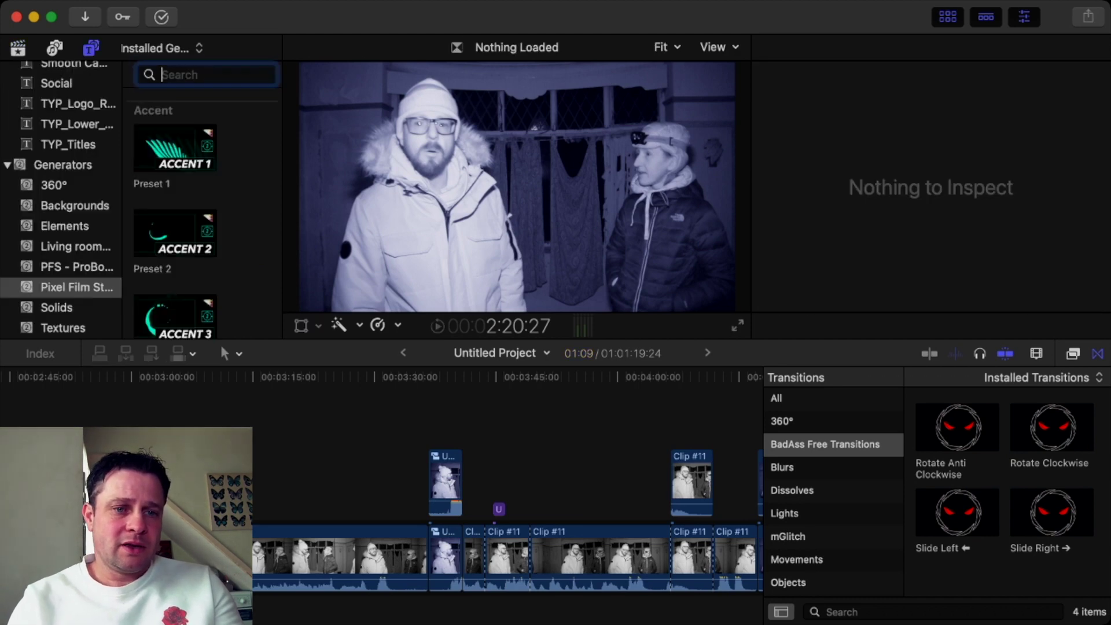
scroll(61, 200, "up", 10)
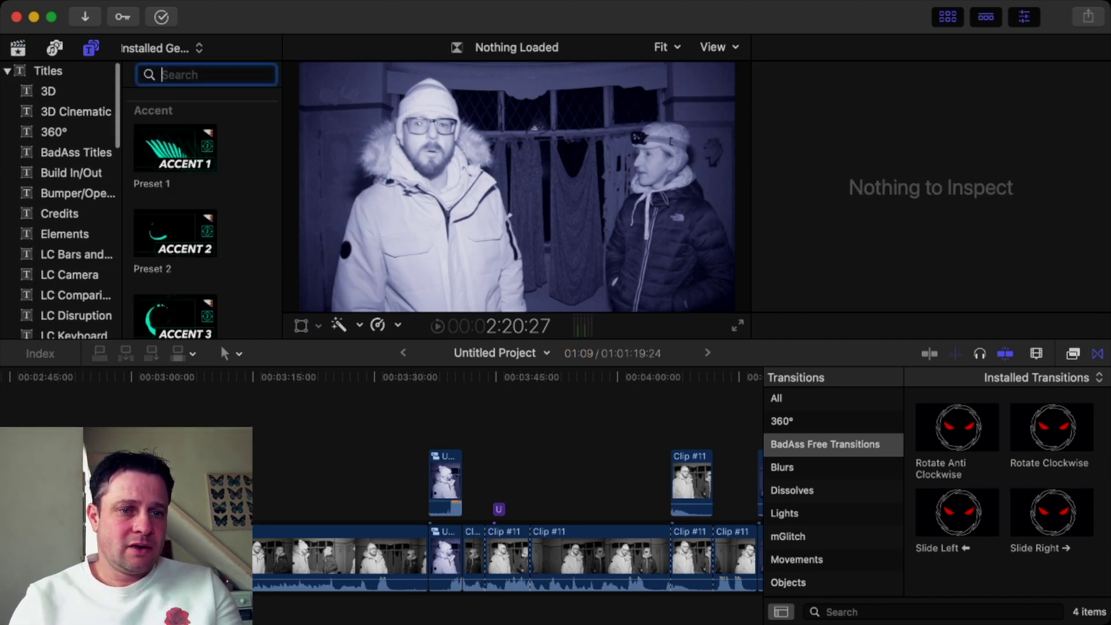
left_click(75, 152)
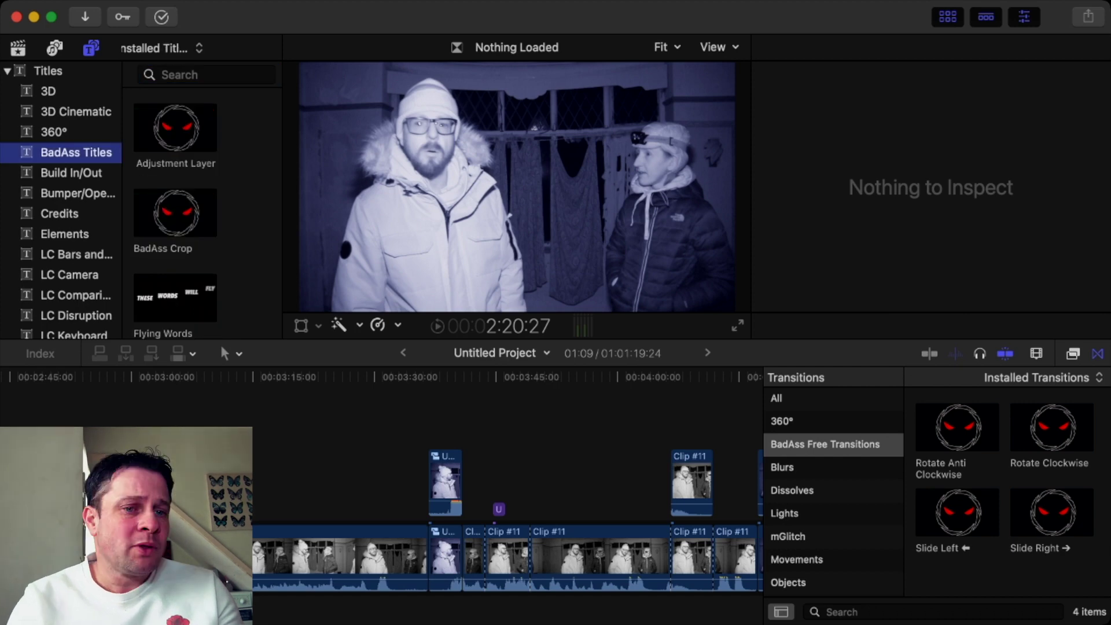
left_click(179, 74)
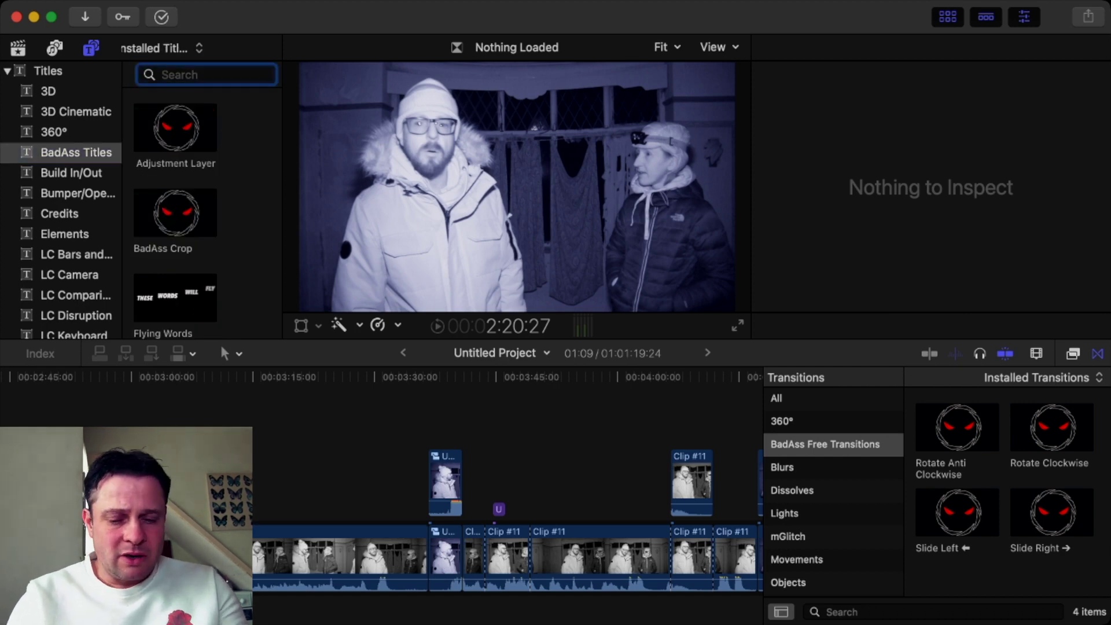
type("DO")
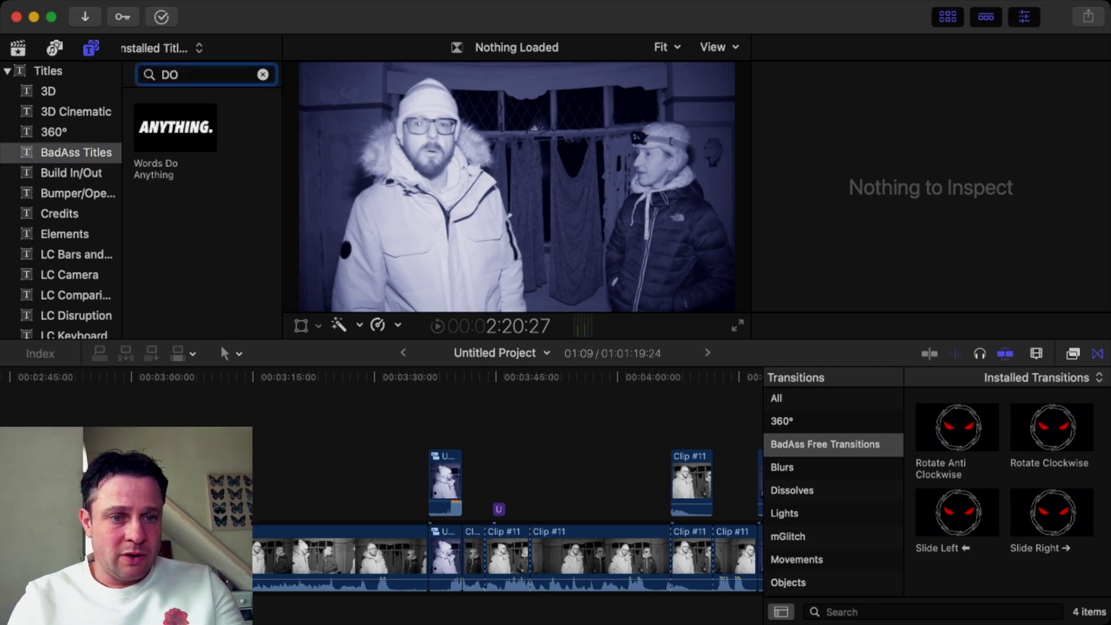
Add the Words Do Anything title above the main clip at about 3:05:27 and change its text to "BANG".
left_click(177, 127)
left_click_drag(177, 127, 197, 463)
double_click(198, 509)
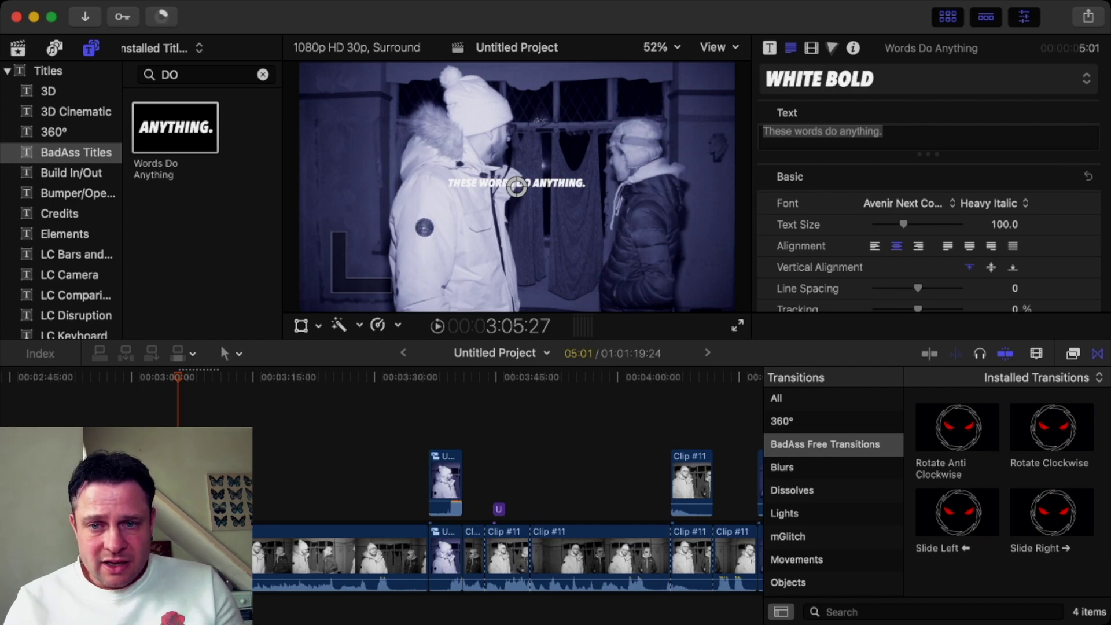
left_click_drag(883, 131, 763, 131)
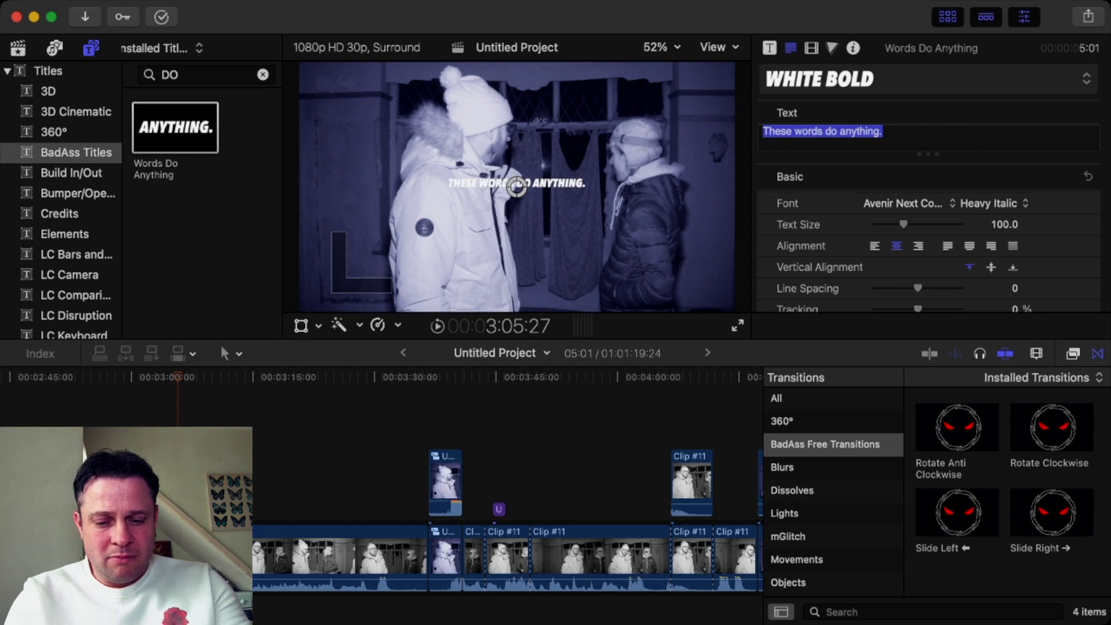
type("BAN")
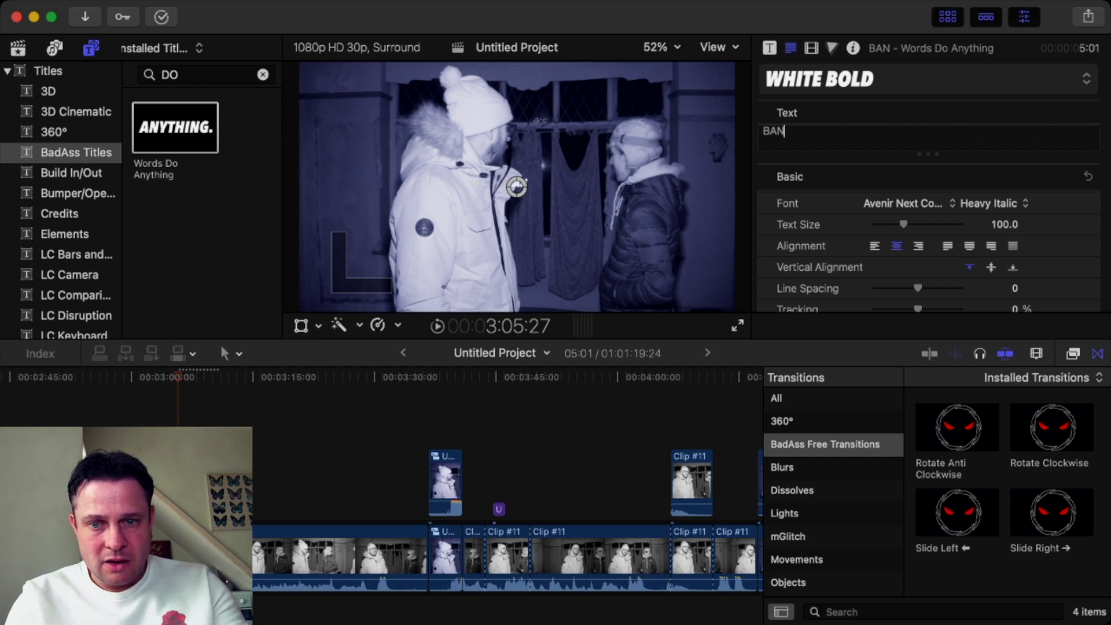
type("G")
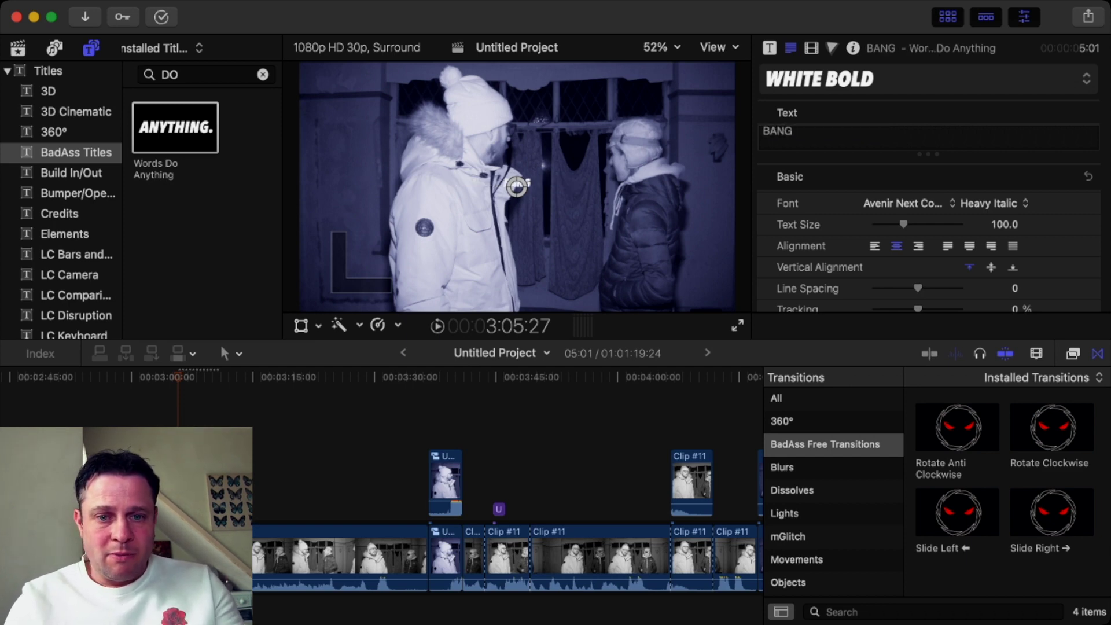
Try the BANG title in Bank Gothic Light at different positions in the frame, including the lower centre, and delete the title.
left_click_drag(526, 184, 607, 182)
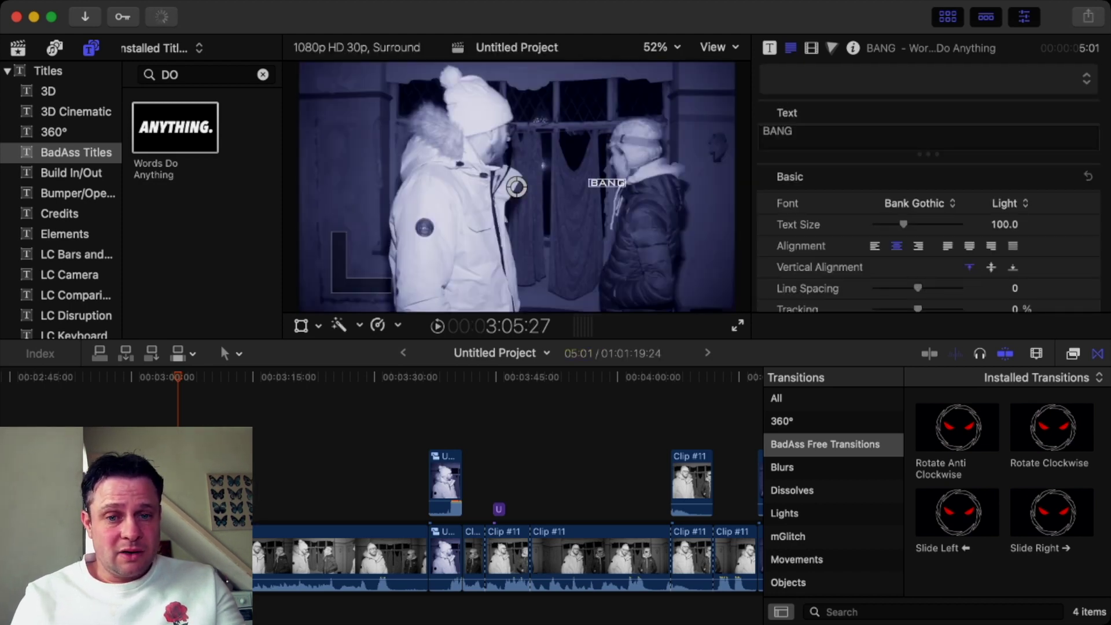
left_click_drag(607, 183, 517, 294)
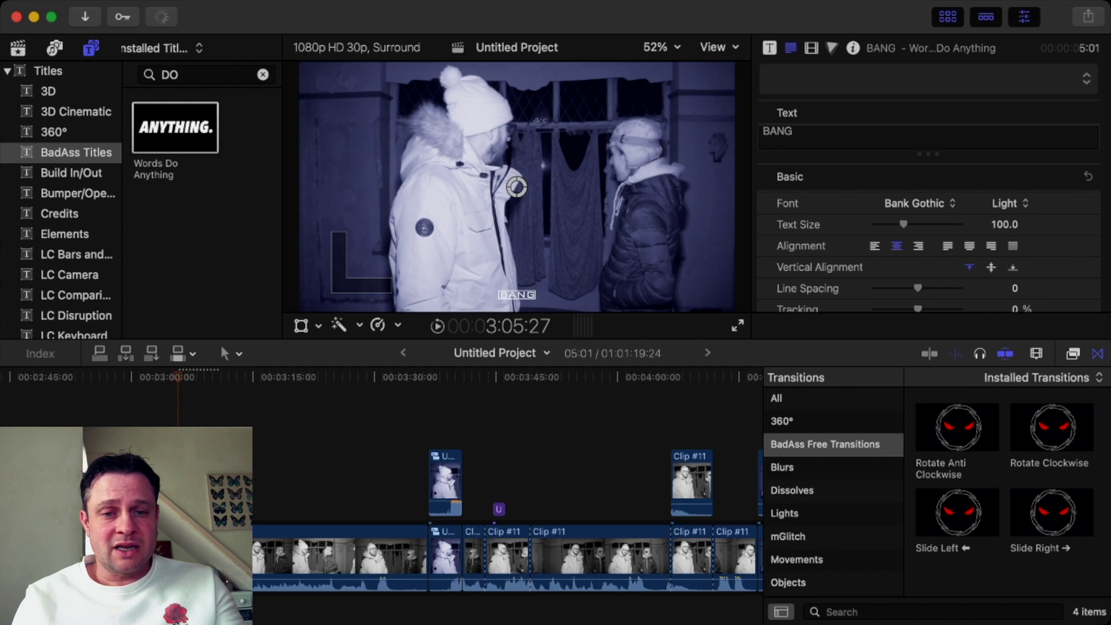
left_click_drag(516, 187, 517, 186)
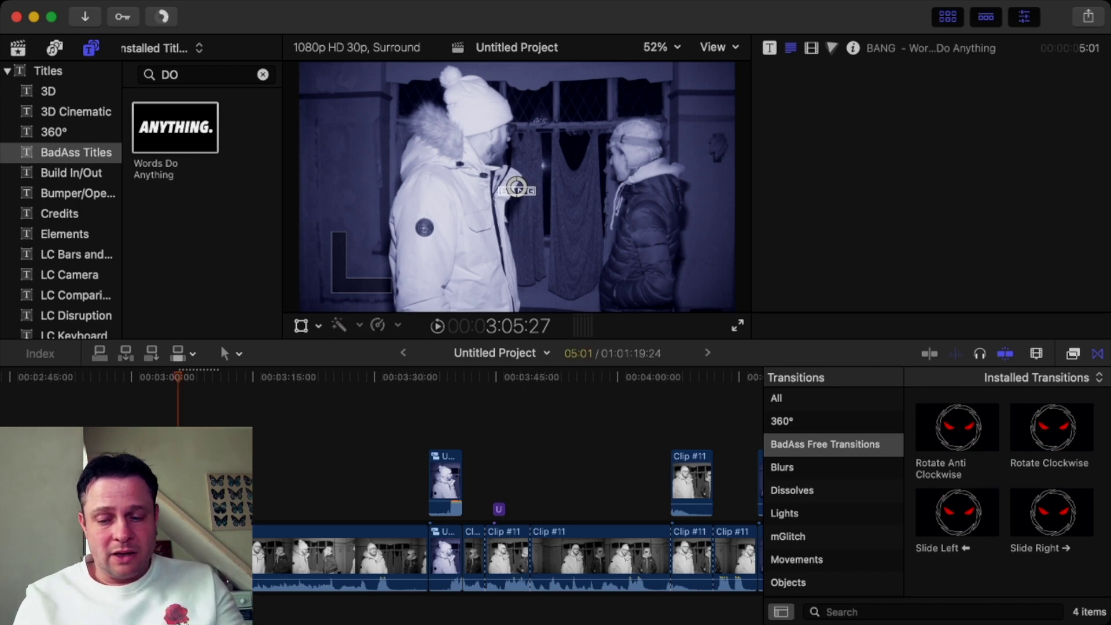
key("Delete")
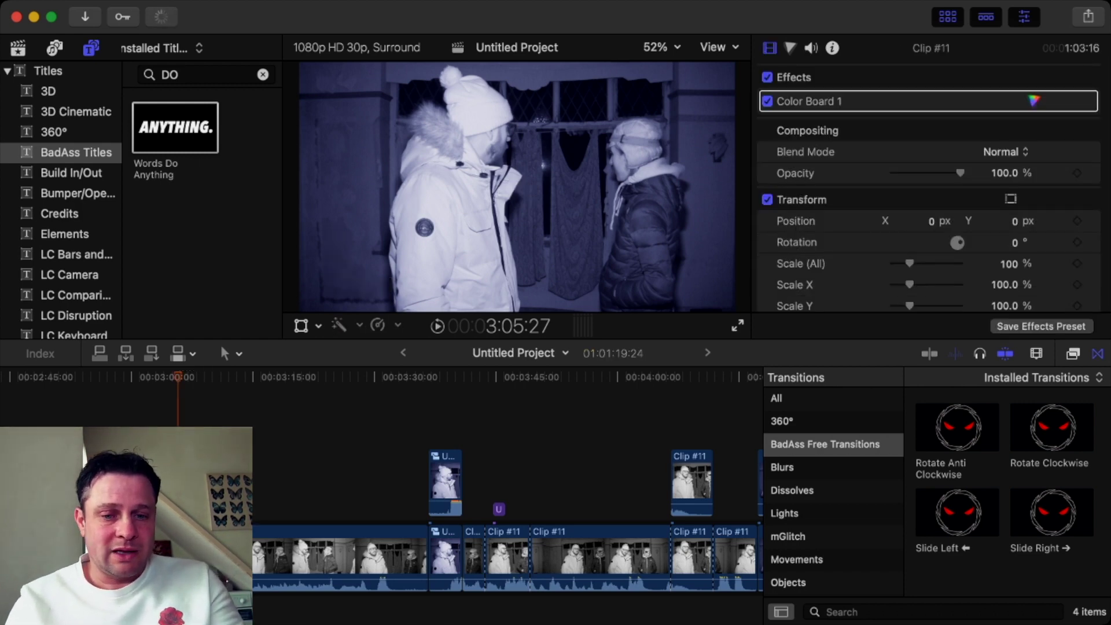
Advance to the connected clip at about 3:37, and play the first "Rem pod" title from about 6:32, pausing at 6:33:26.
key("Down")
scroll(507, 492, "right", 10)
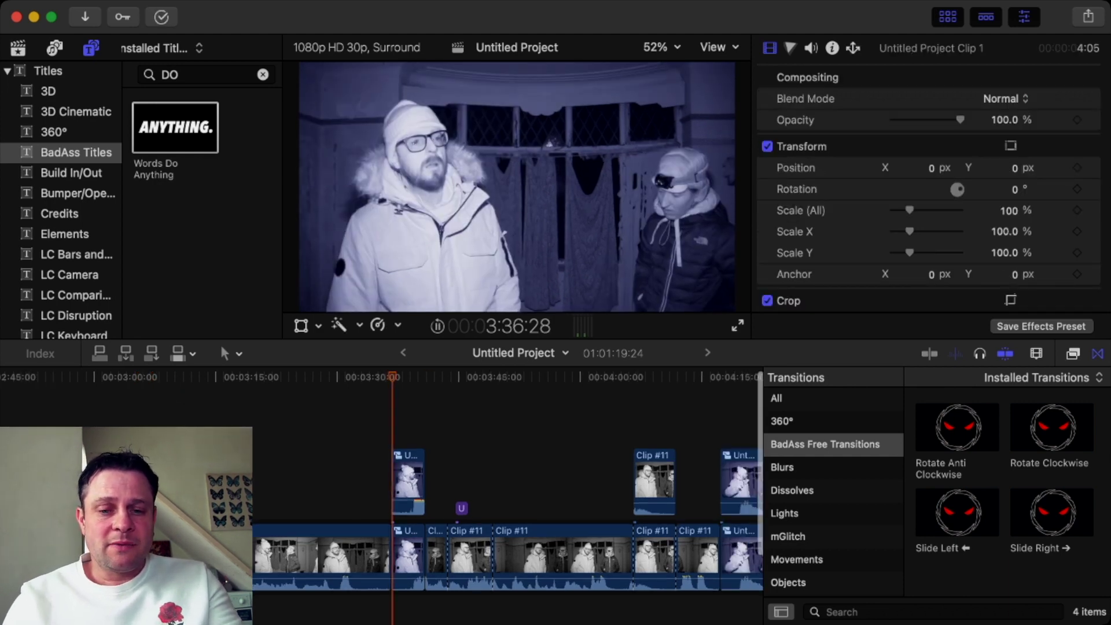
scroll(507, 492, "right", 3)
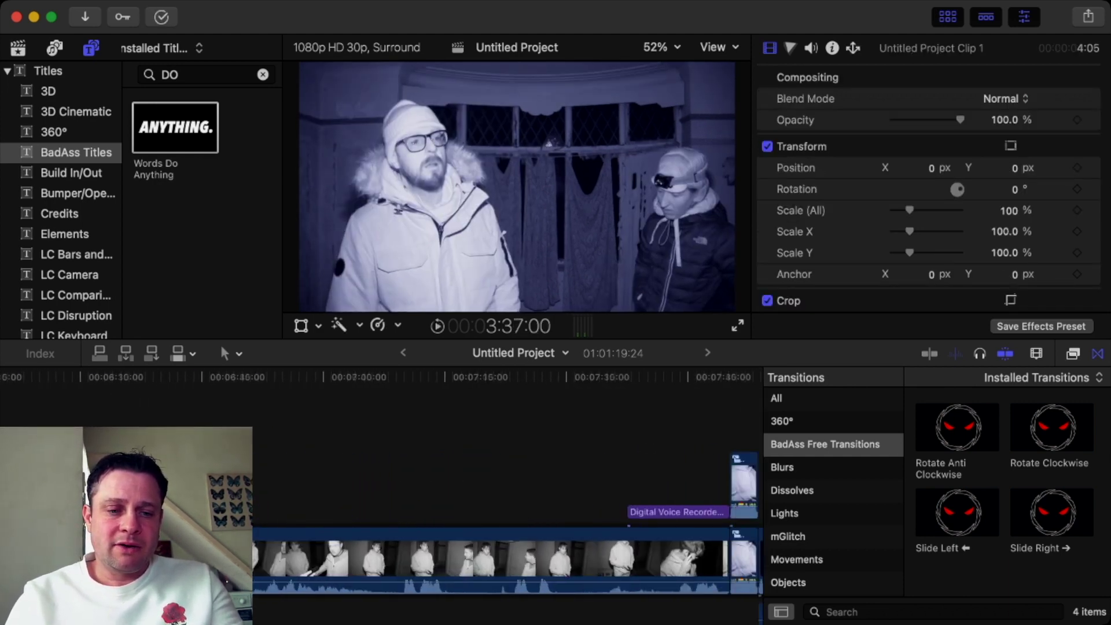
left_click(368, 512)
key("space")
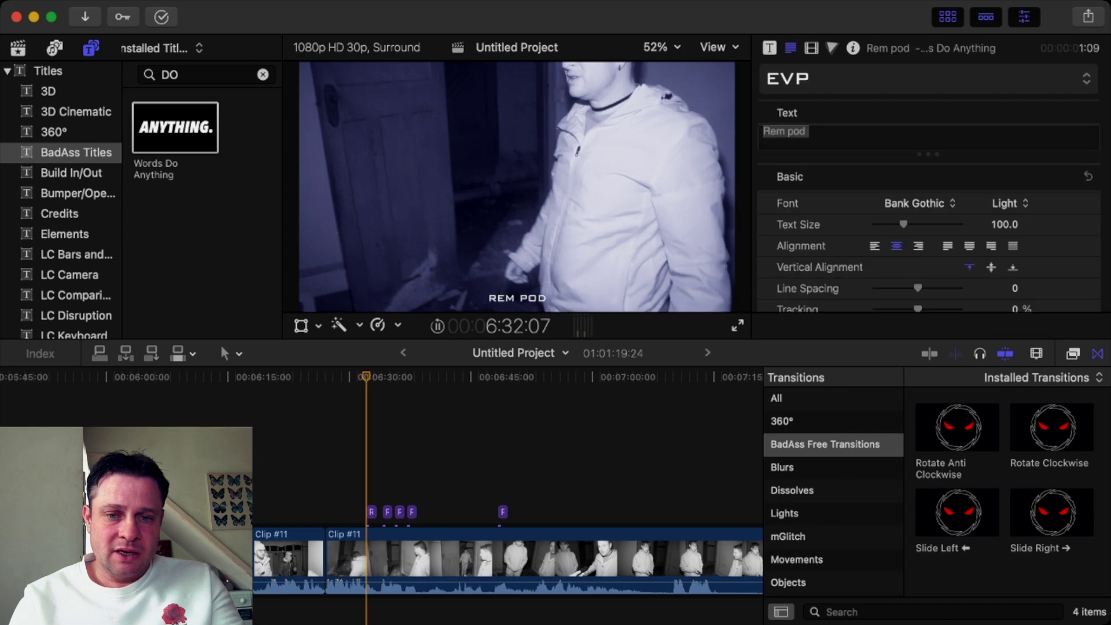
key("space")
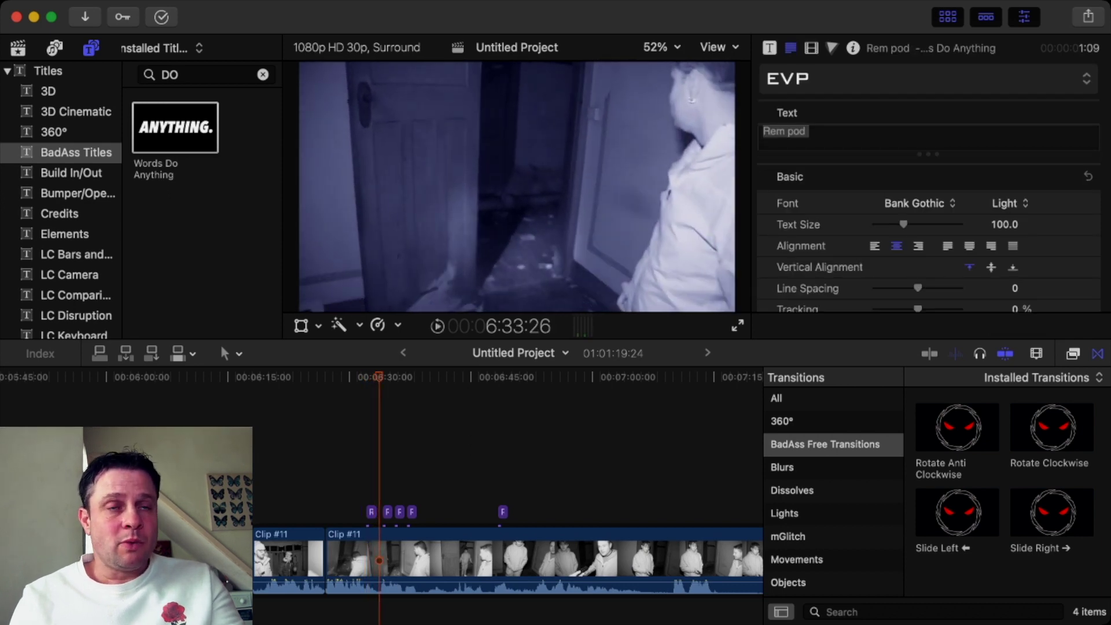
Play Clip #11 from 6:33:26 through the following "Rem pod" titles and park on the fourth one at about 6:38:03.
left_click(379, 560)
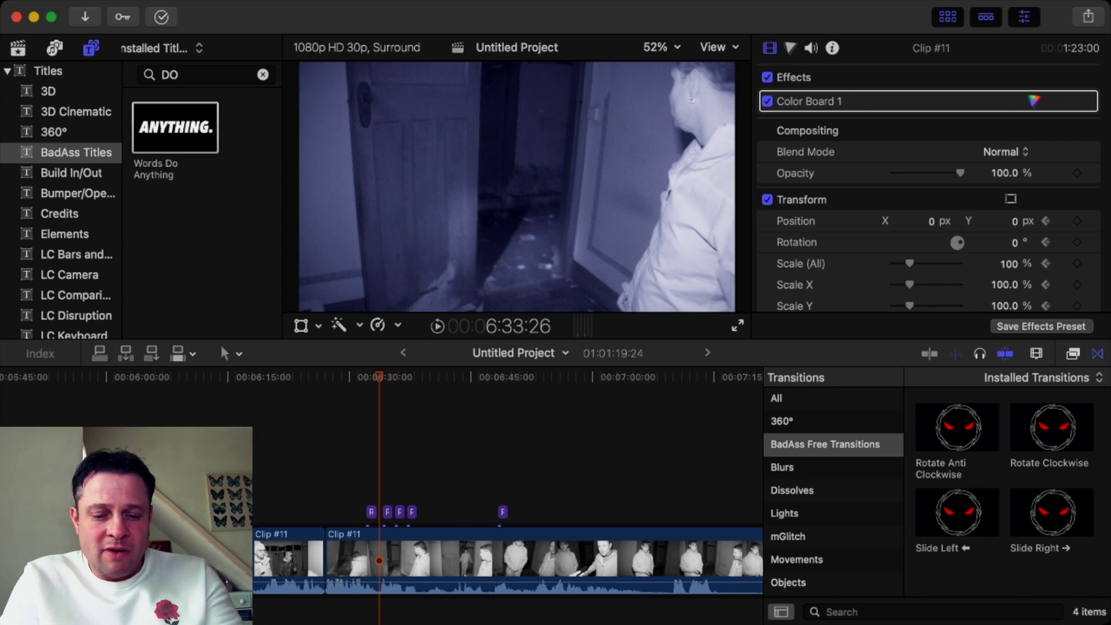
key("space")
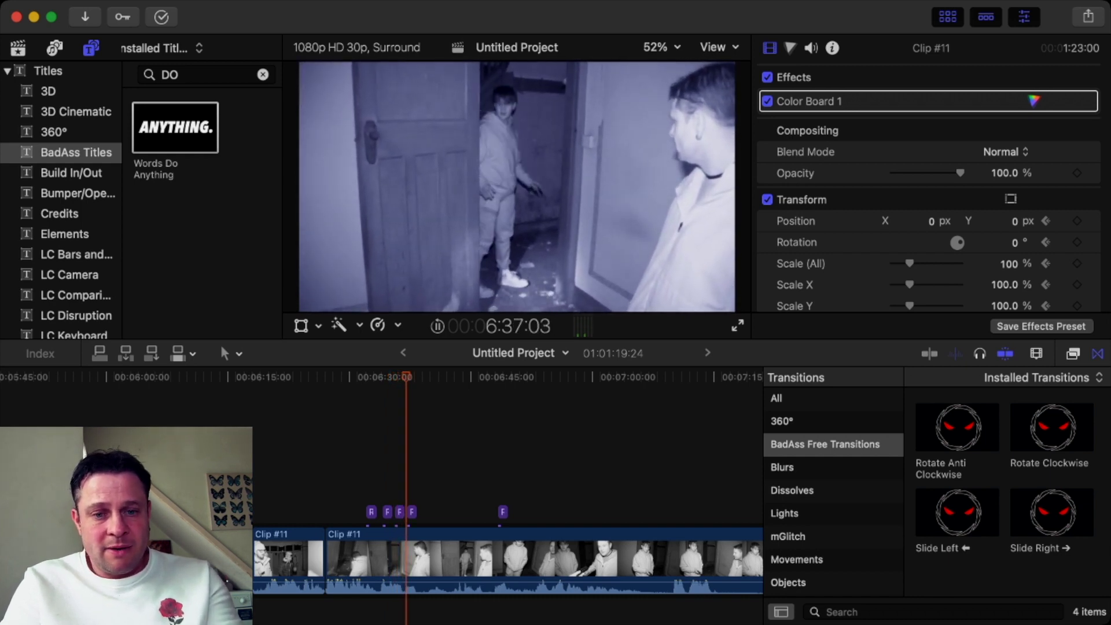
key("space")
left_click(411, 511)
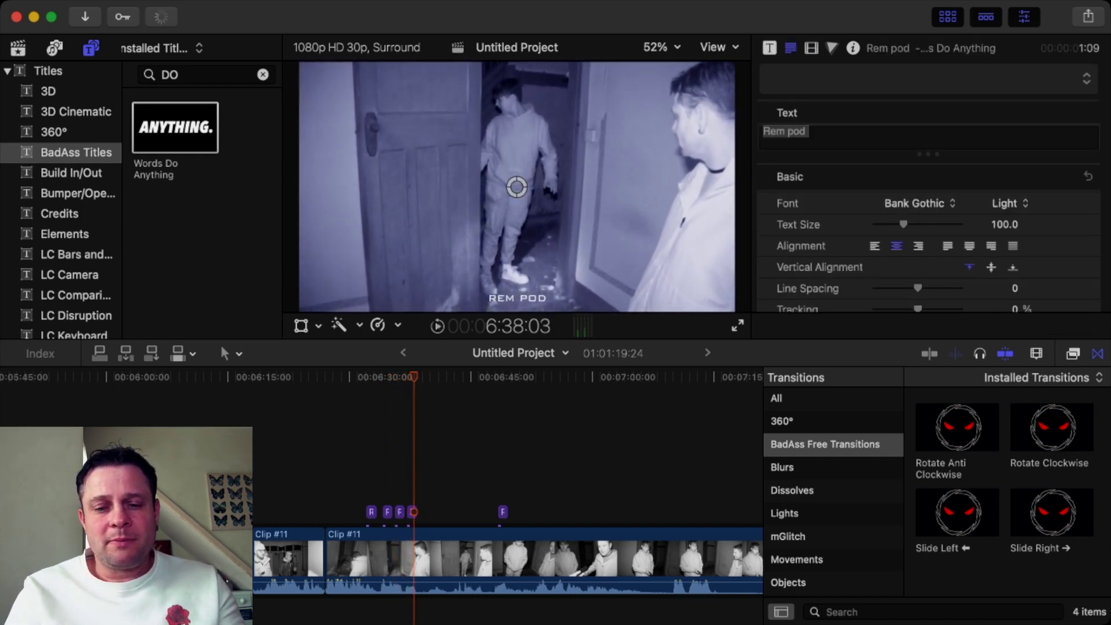
Play Clip #11 from about 7:04:08 and skip ahead to about 7:35:06, just before the first Digital Voice Recorder title.
scroll(507, 492, "right", 10)
scroll(508, 492, "right", 3)
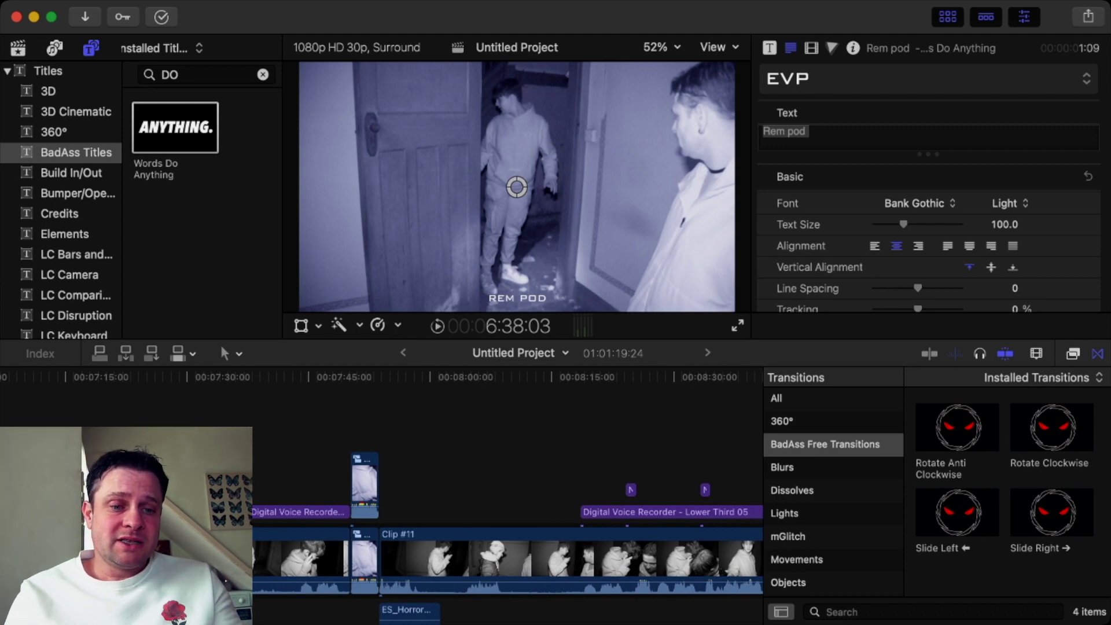
scroll(507, 521, "left", 5)
left_click(231, 382)
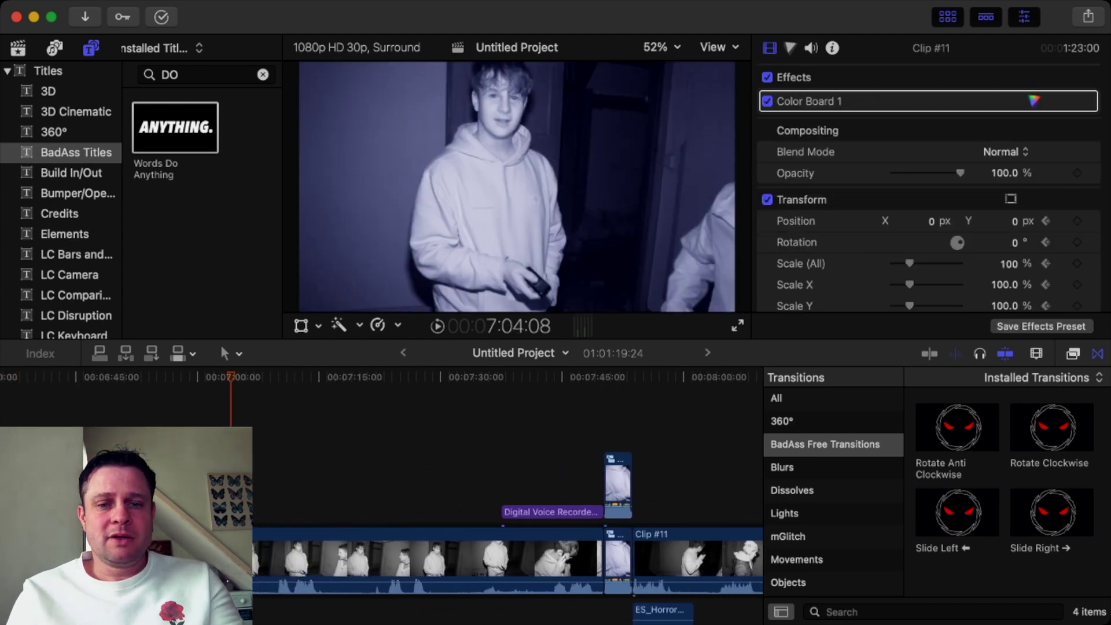
key("space")
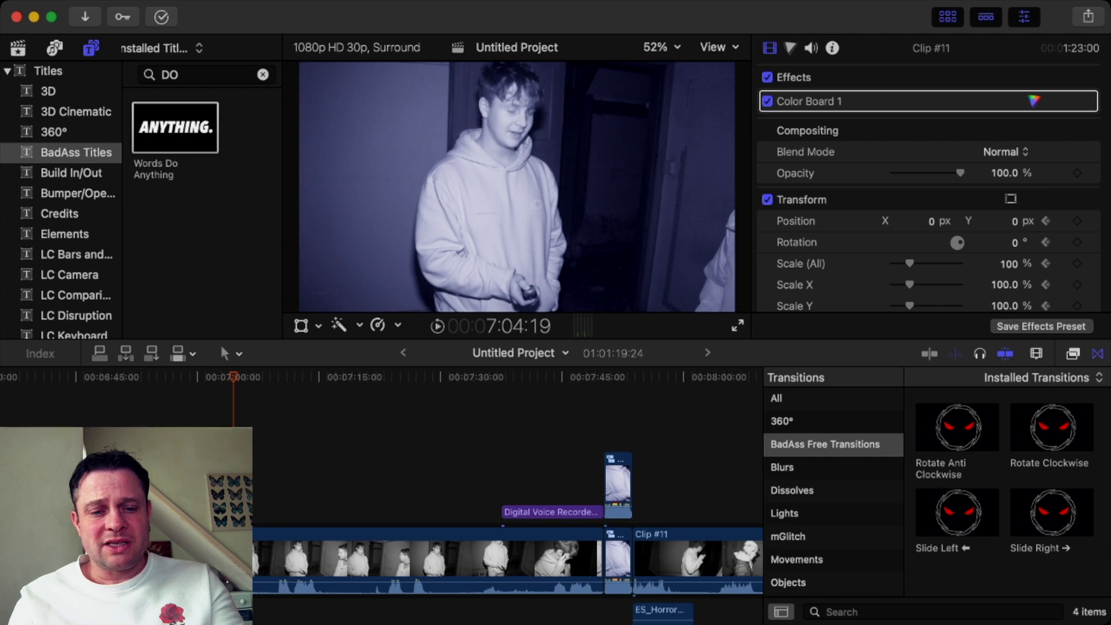
key("space")
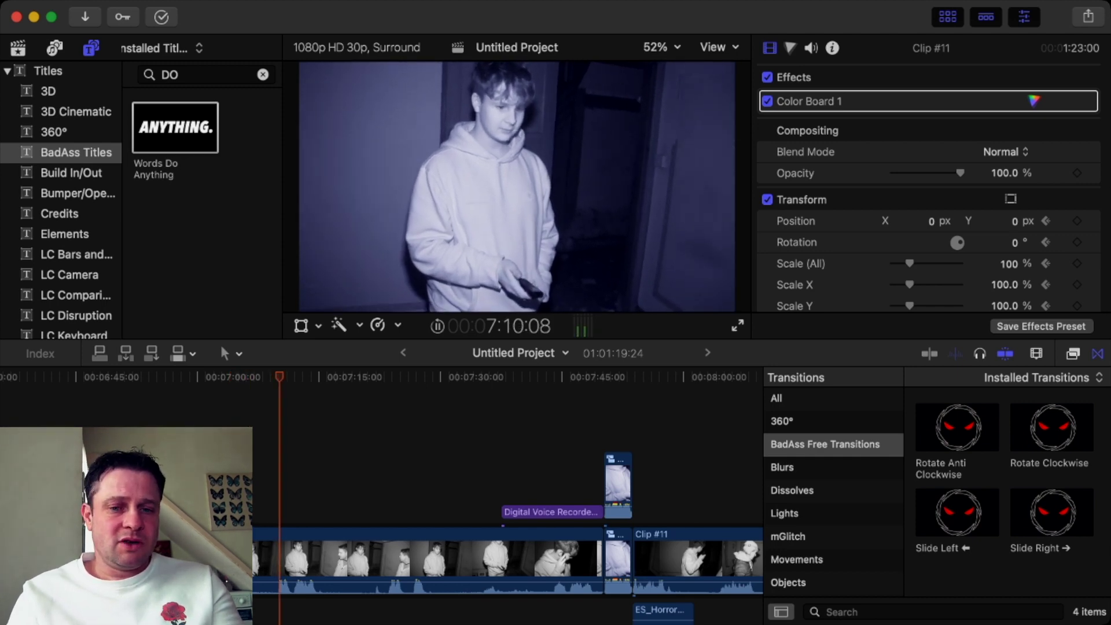
key("space")
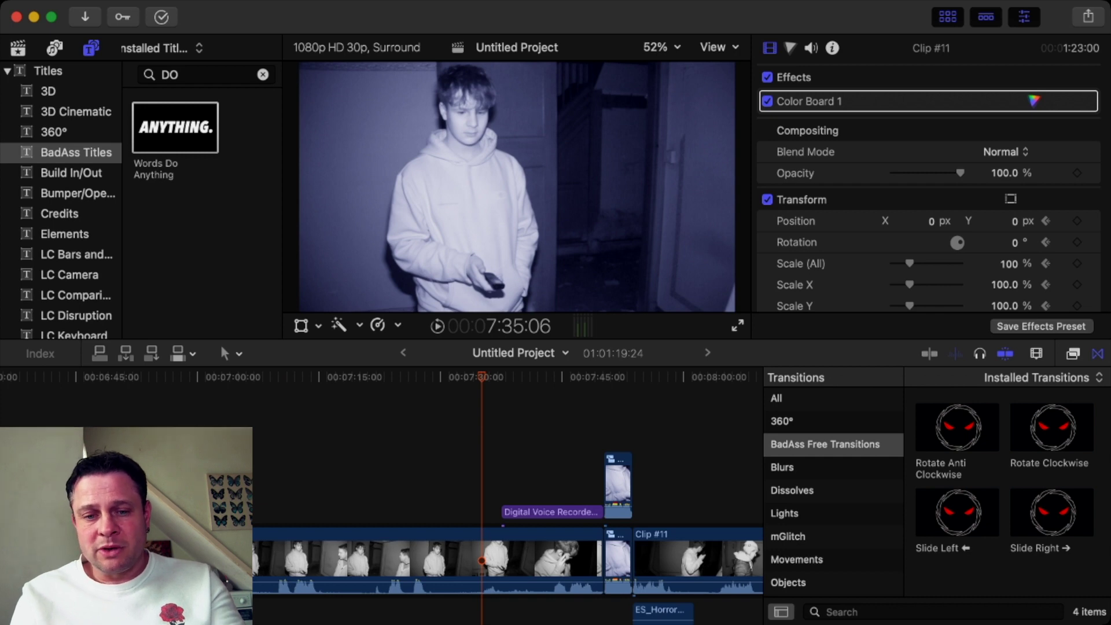
Select the first Digital Voice Recorder lower third and play into it, pausing at about 7:42:02.
key("space")
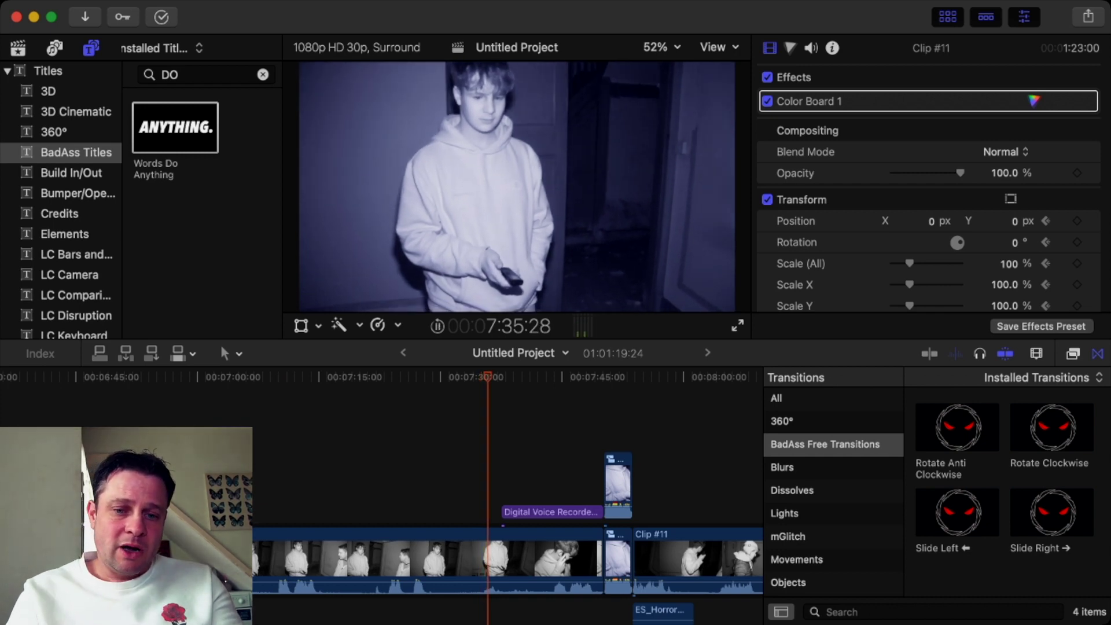
key("space")
left_click(523, 511)
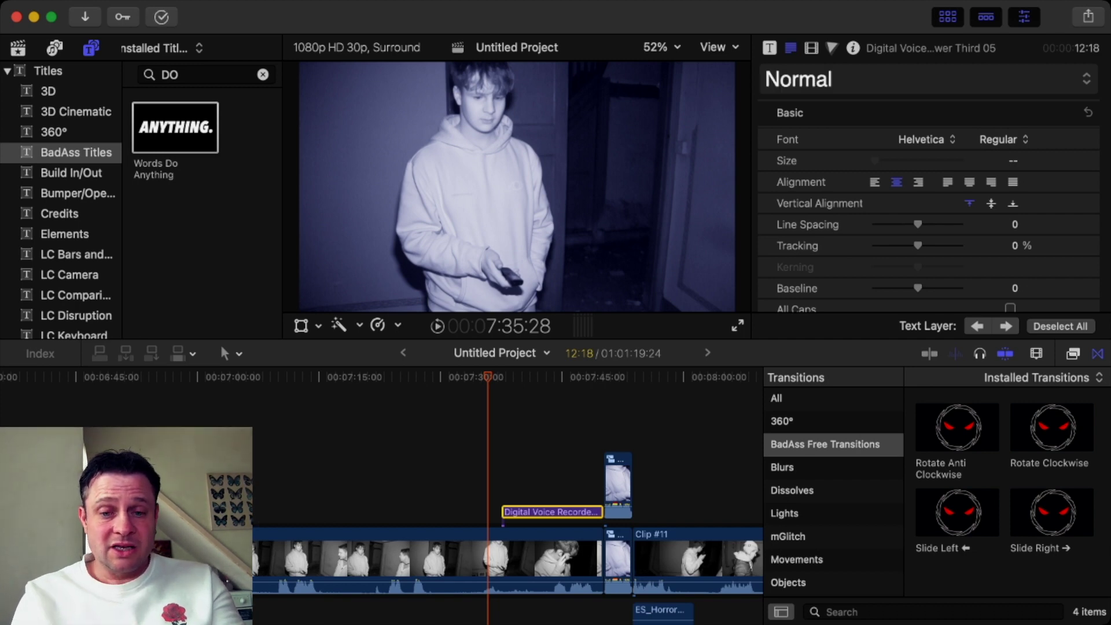
key("space")
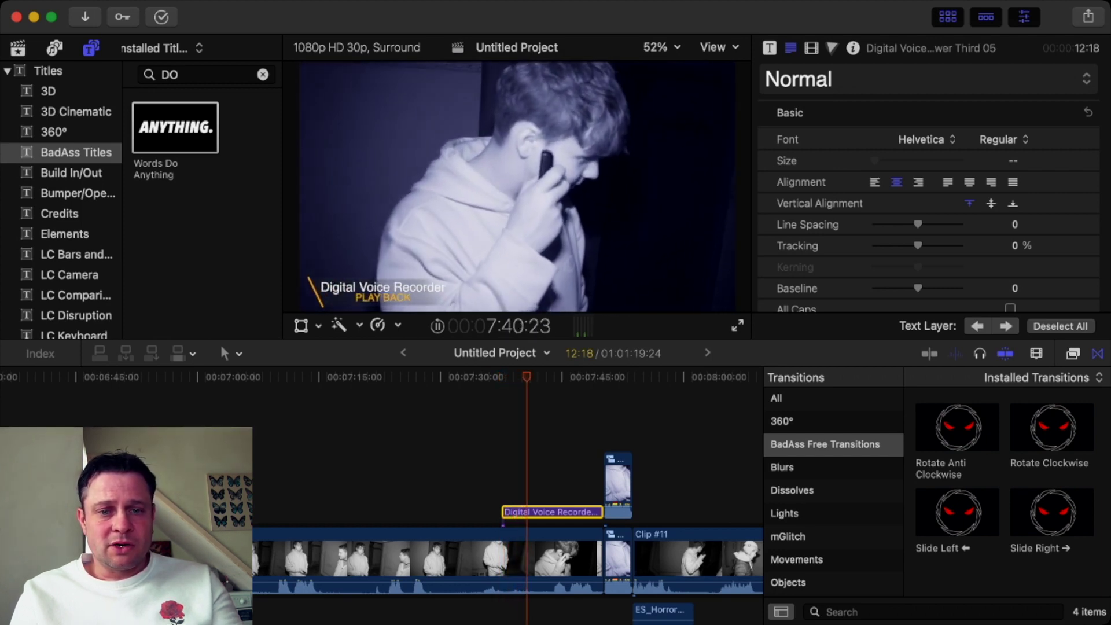
key("space")
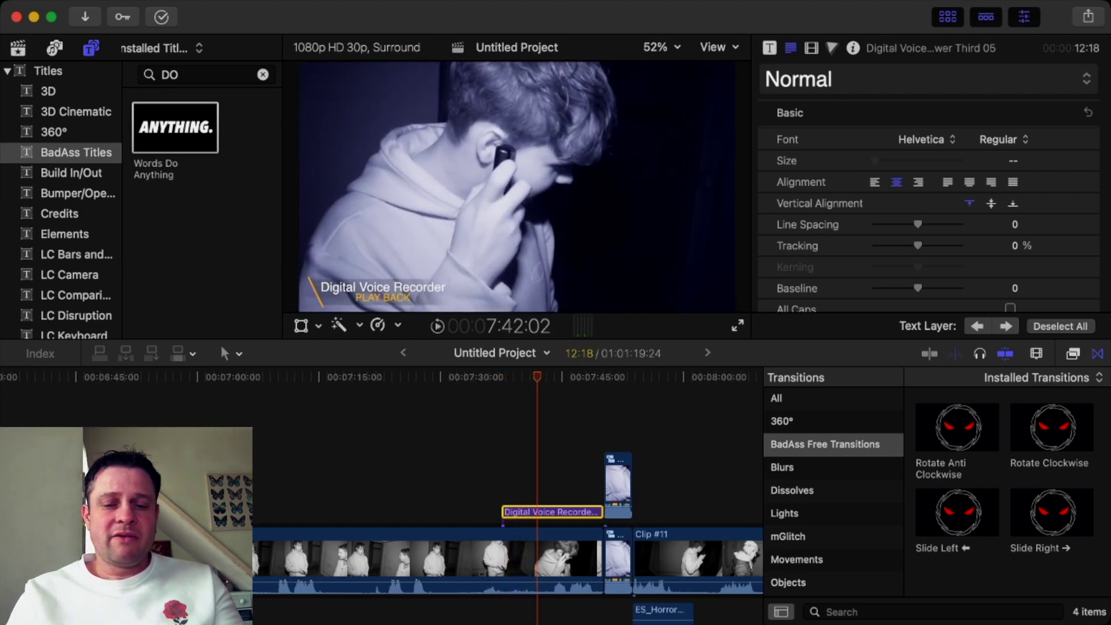
Play the second Digital Voice Recorder lower third from about 8:16:23 and pause at about 8:21:29.
scroll(508, 492, "right", 10)
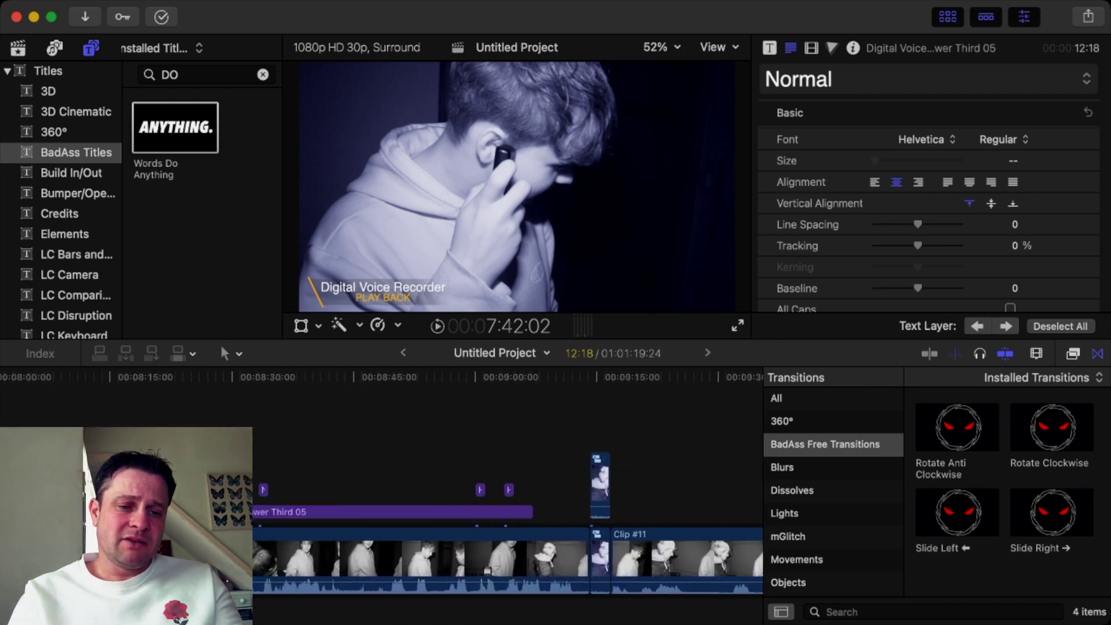
left_click(123, 405)
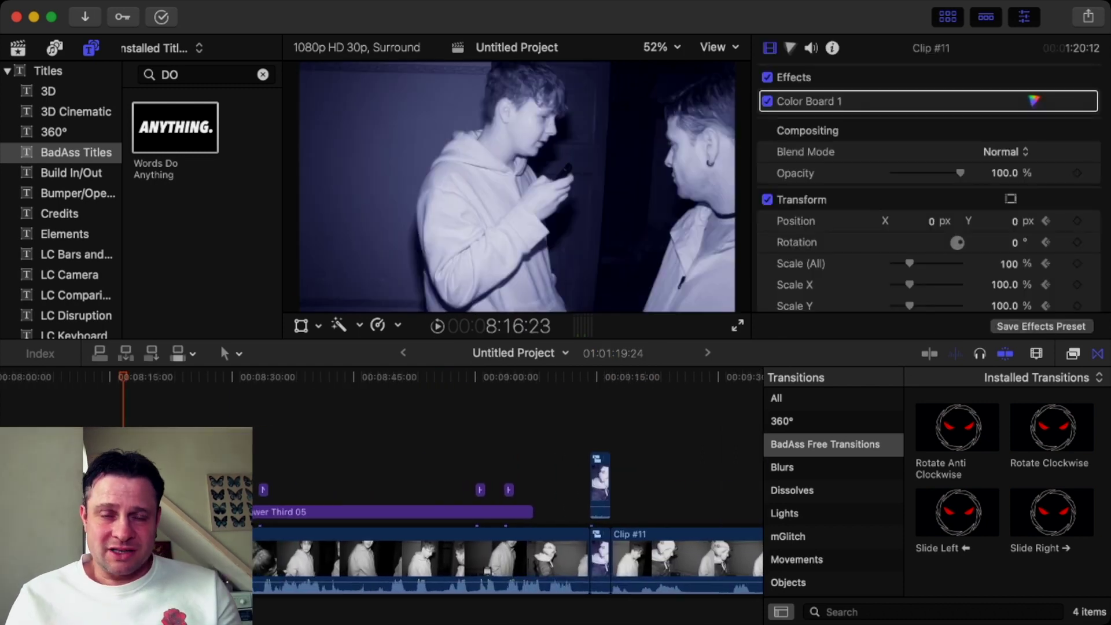
key("space")
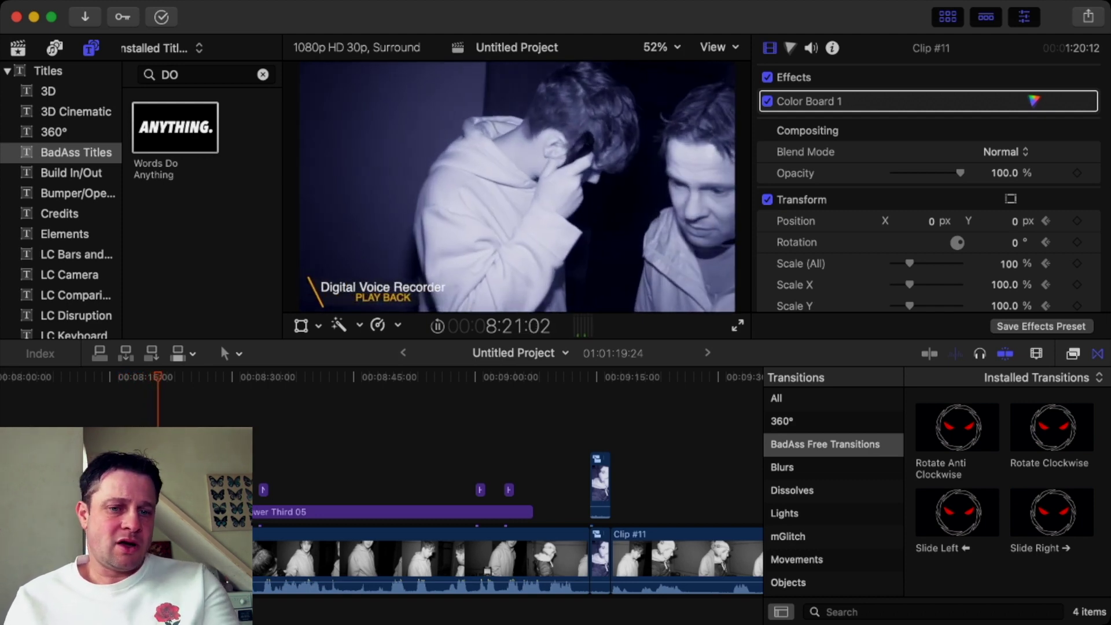
key("space")
Play the PARANORMAL BOYZ socials overlay from about 10:02 and pause at about 10:05:14.
scroll(507, 492, "right", 15)
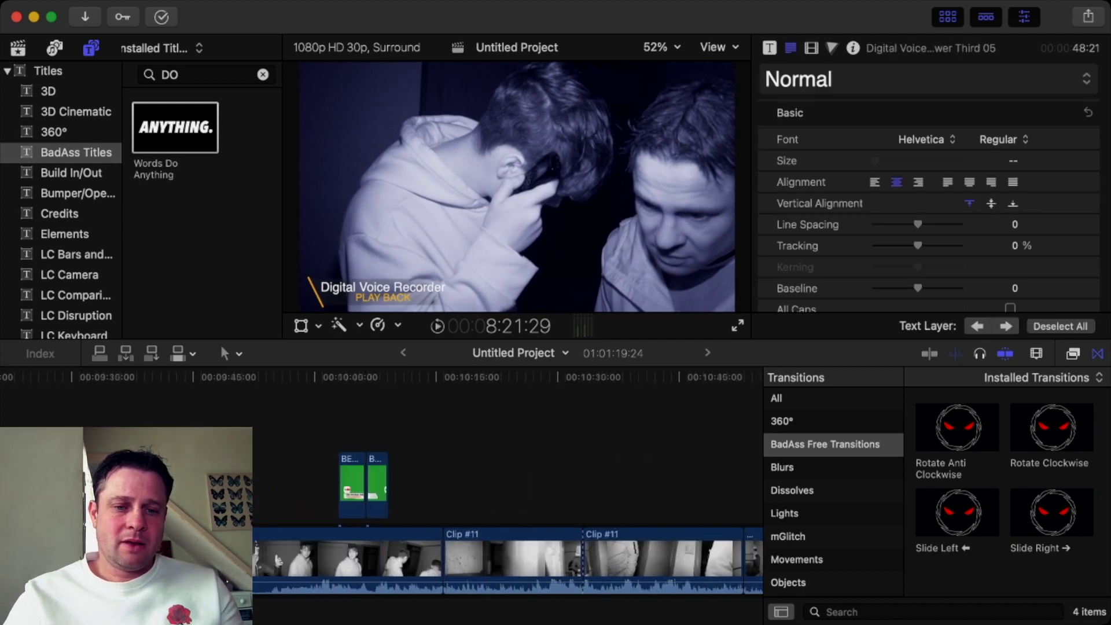
scroll(508, 521, "left", 5)
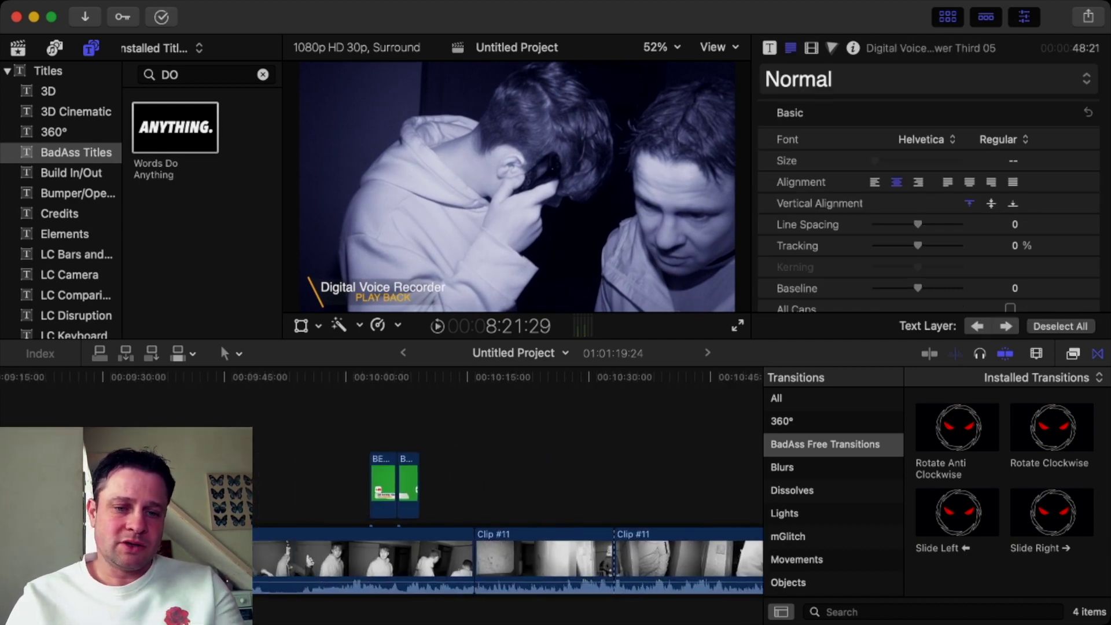
left_click(360, 377)
key("space")
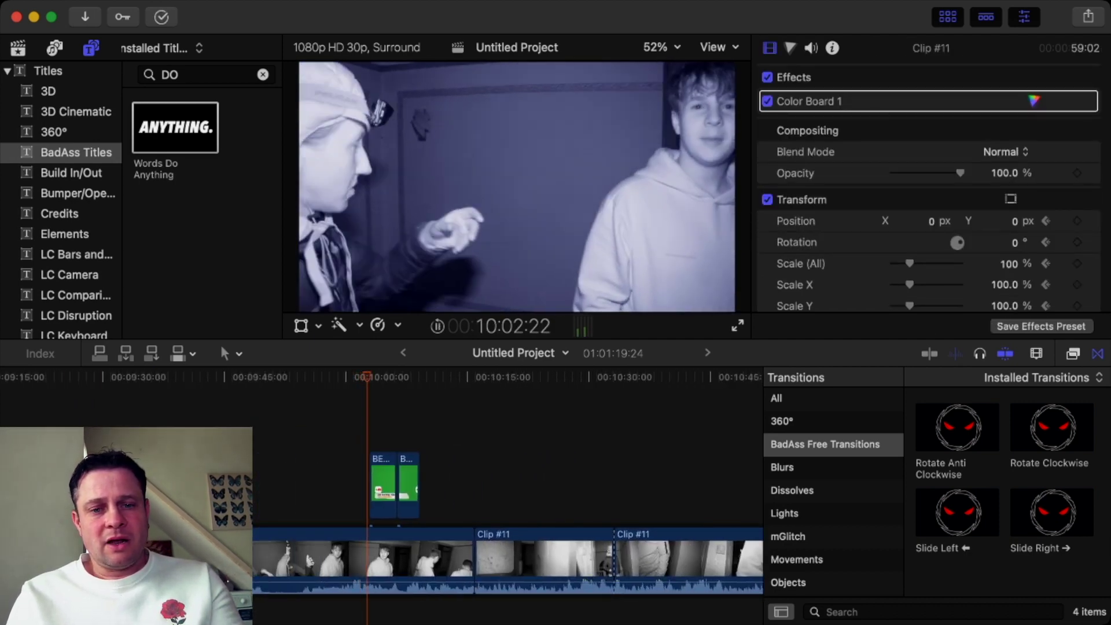
key("space")
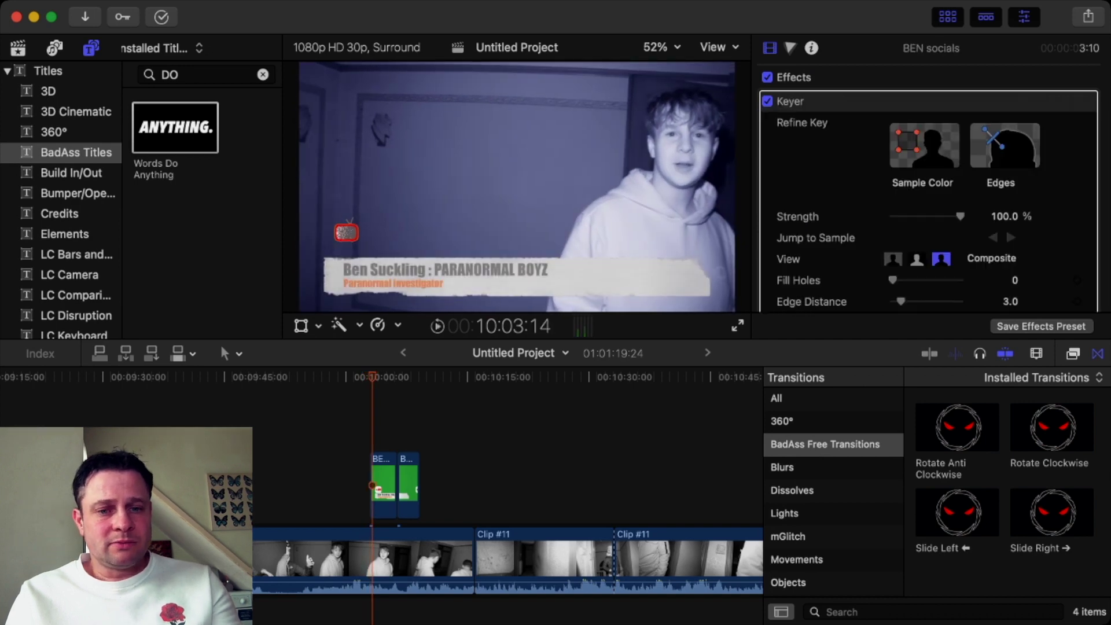
key("space")
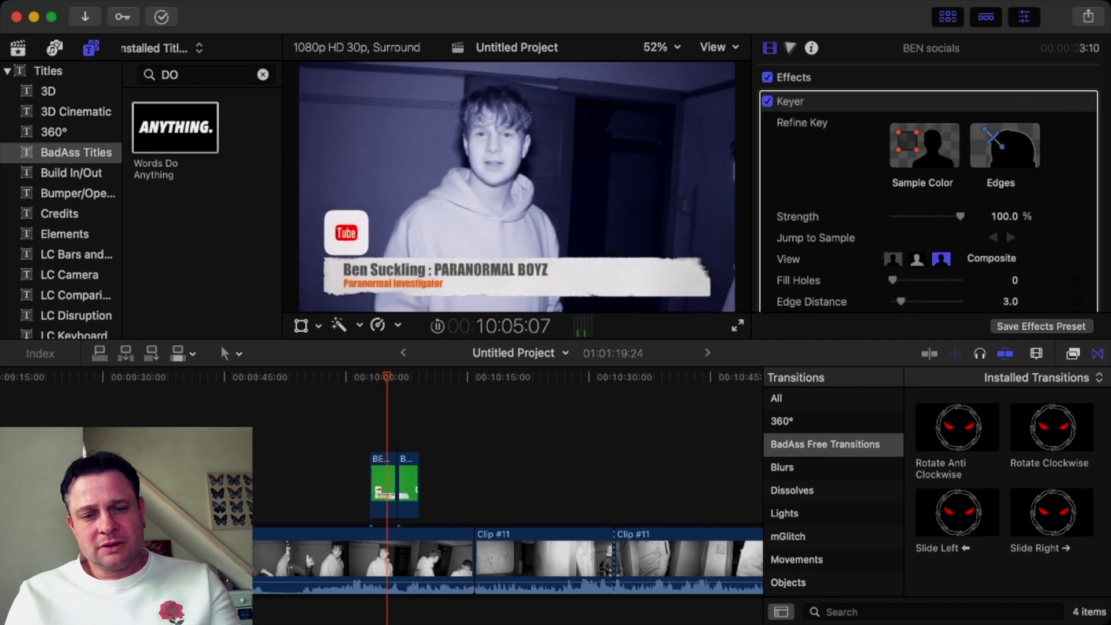
key("space")
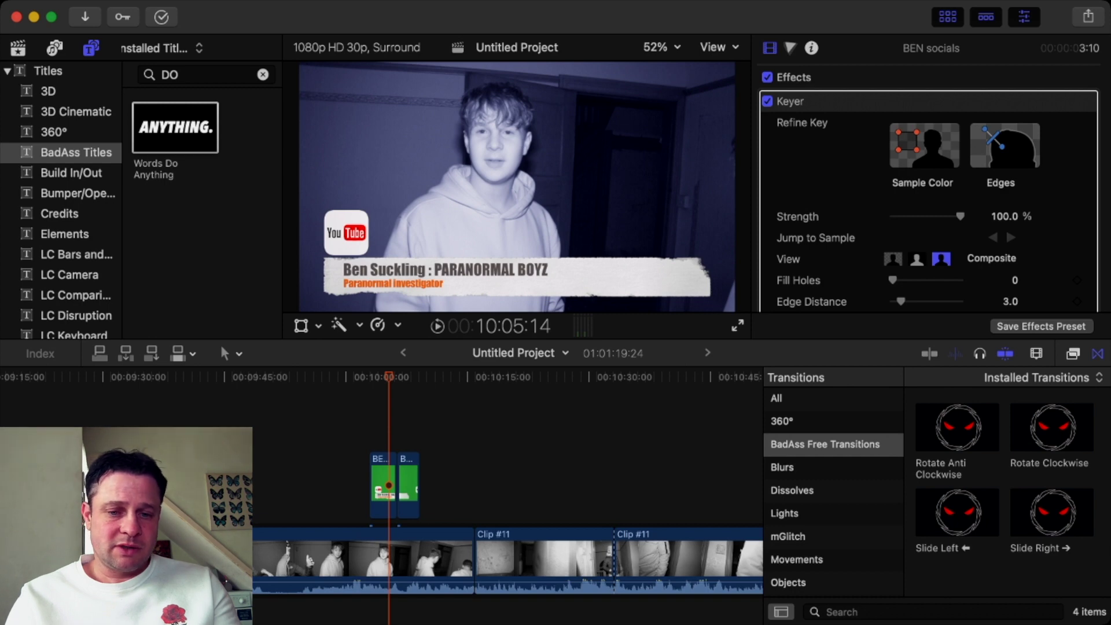
Play the masked screen recording overlay from about 16:08:04, then skip ahead and select its clip at about 17:10:18.
scroll(507, 492, "right", 10)
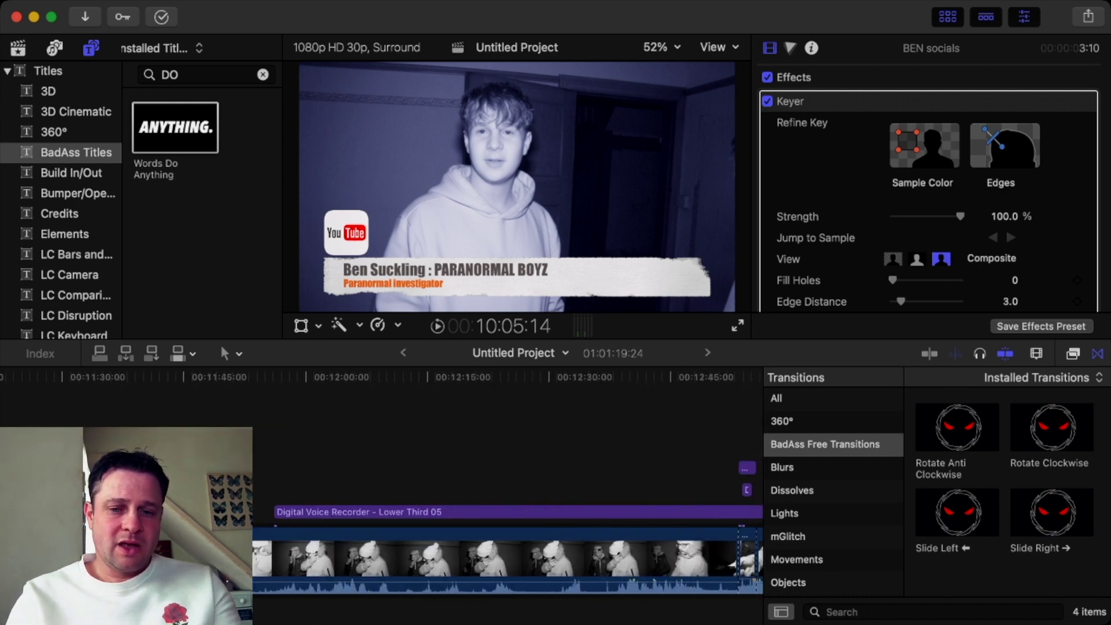
scroll(508, 492, "right", 15)
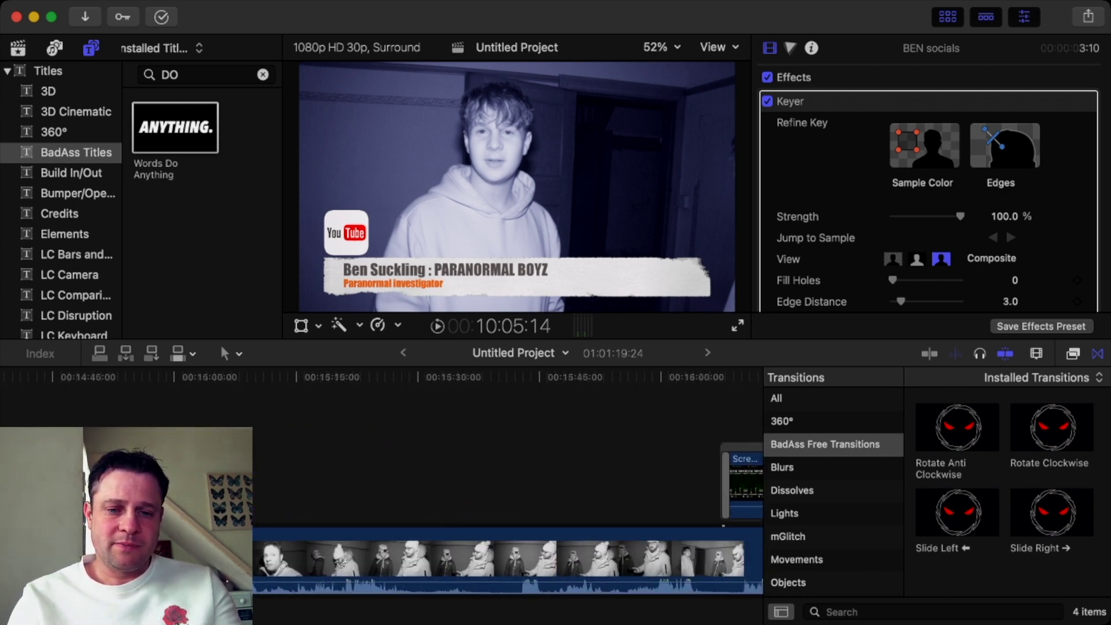
scroll(507, 492, "right", 8)
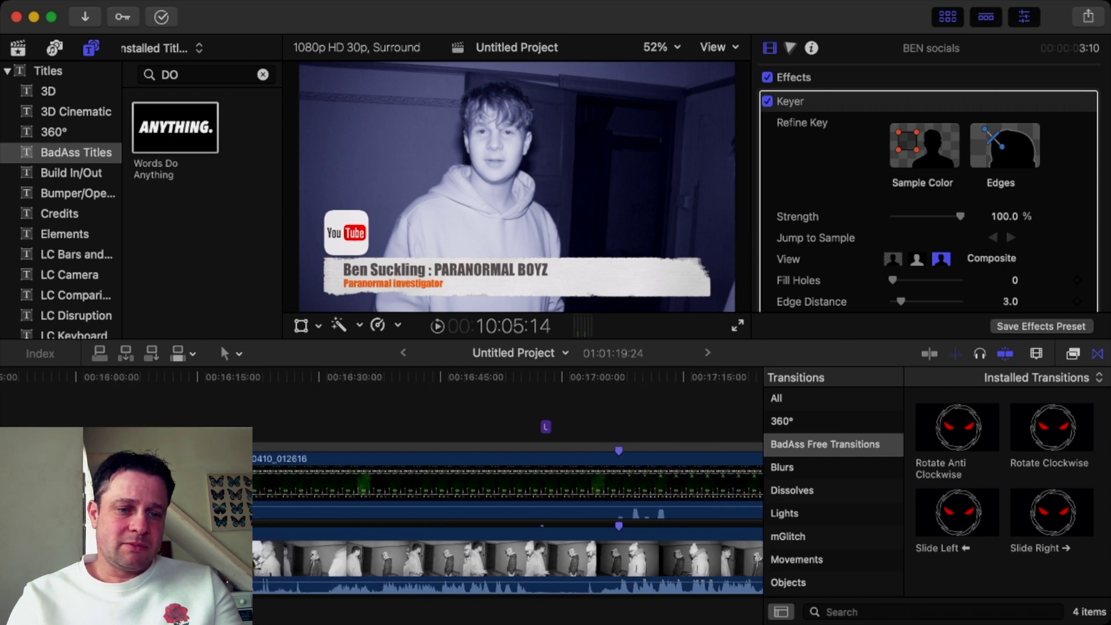
left_click(141, 485)
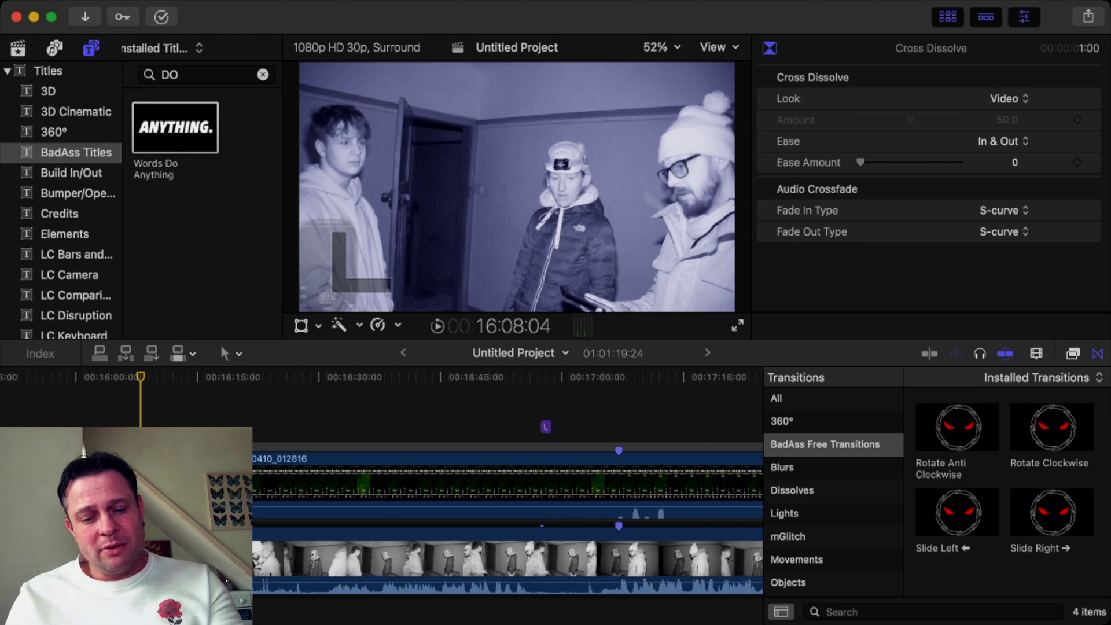
key("space")
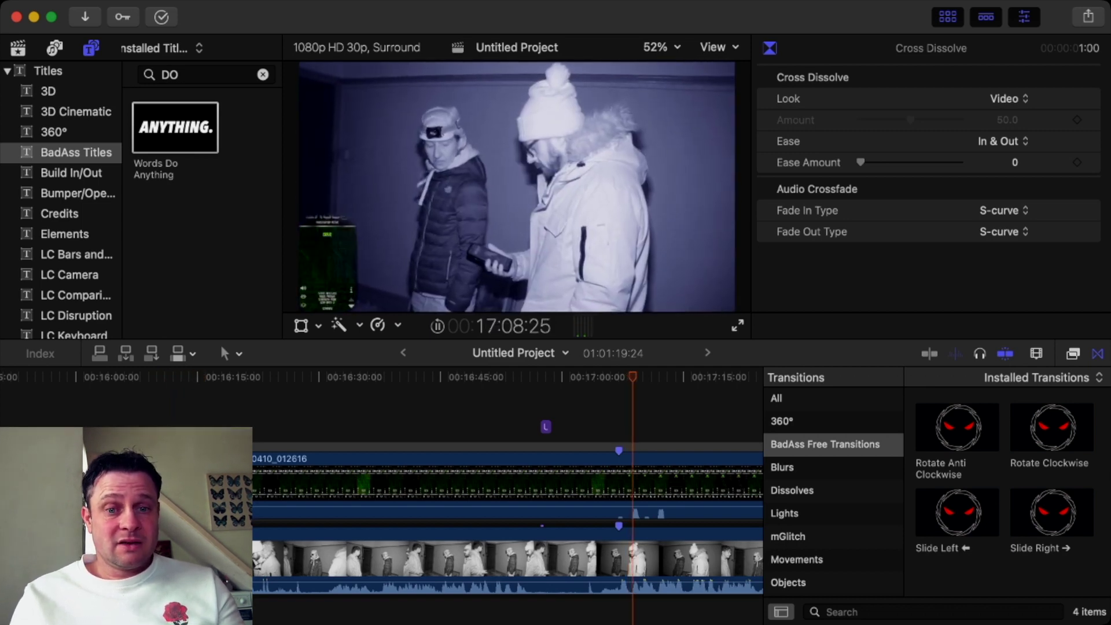
key("space")
left_click(646, 485)
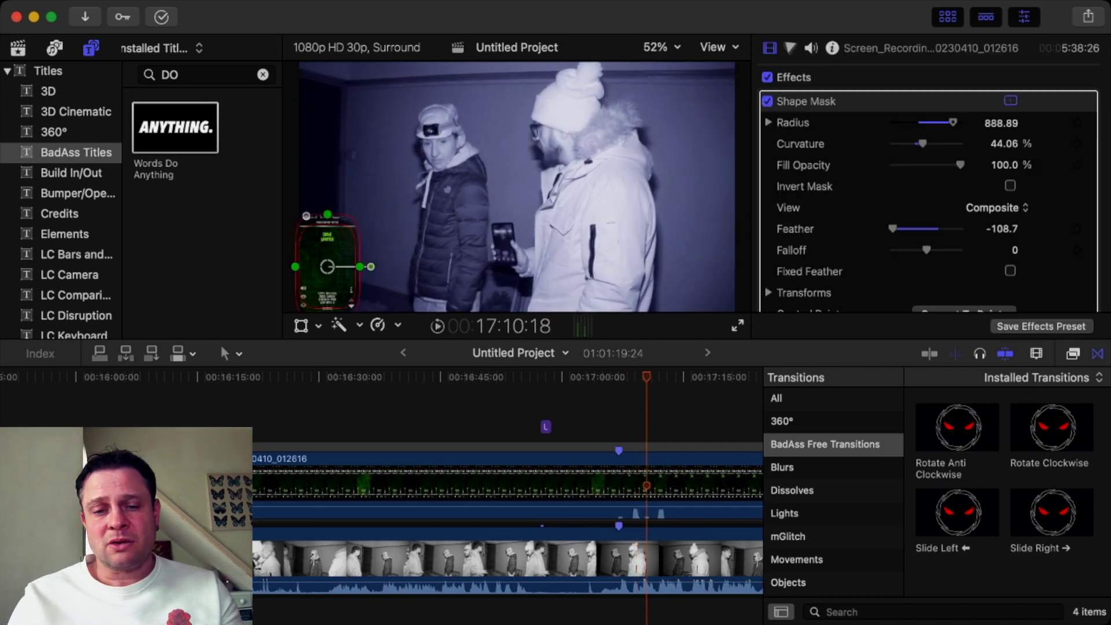
Select the PSB7 SPIRIT BOX Words Do Anything title and park at its start at about 22:30:07.
scroll(508, 492, "right", 10)
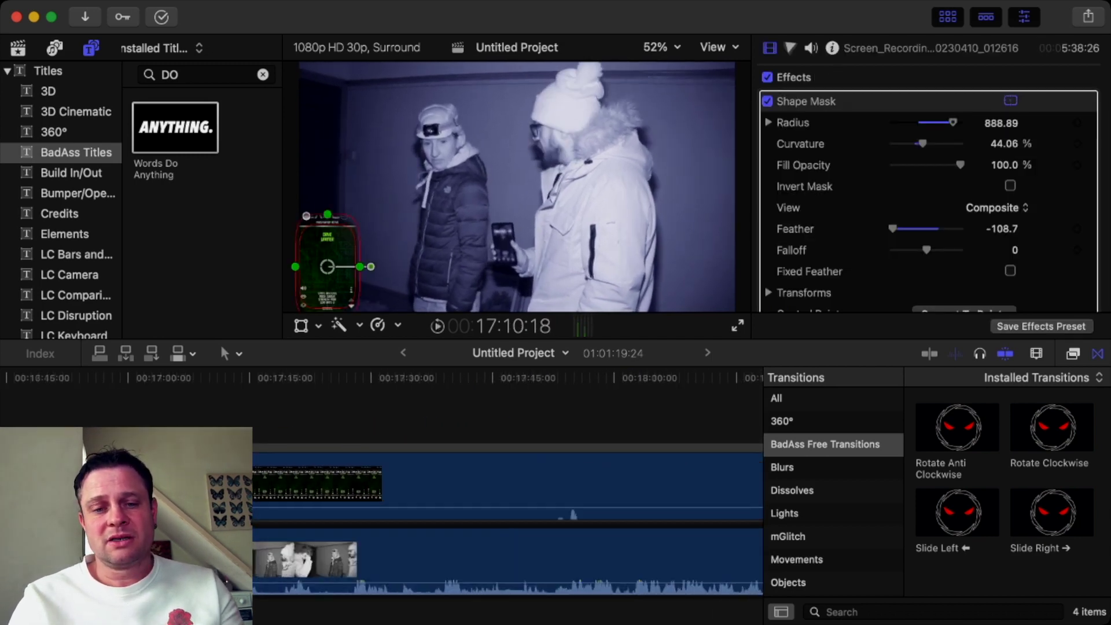
scroll(508, 492, "right", 8)
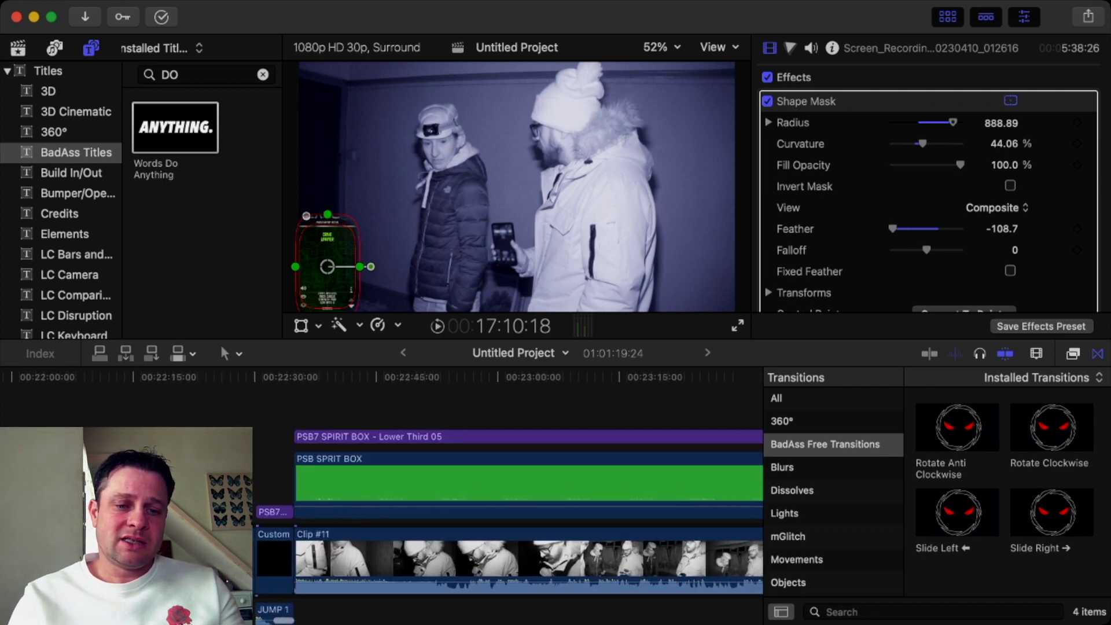
left_click(259, 512)
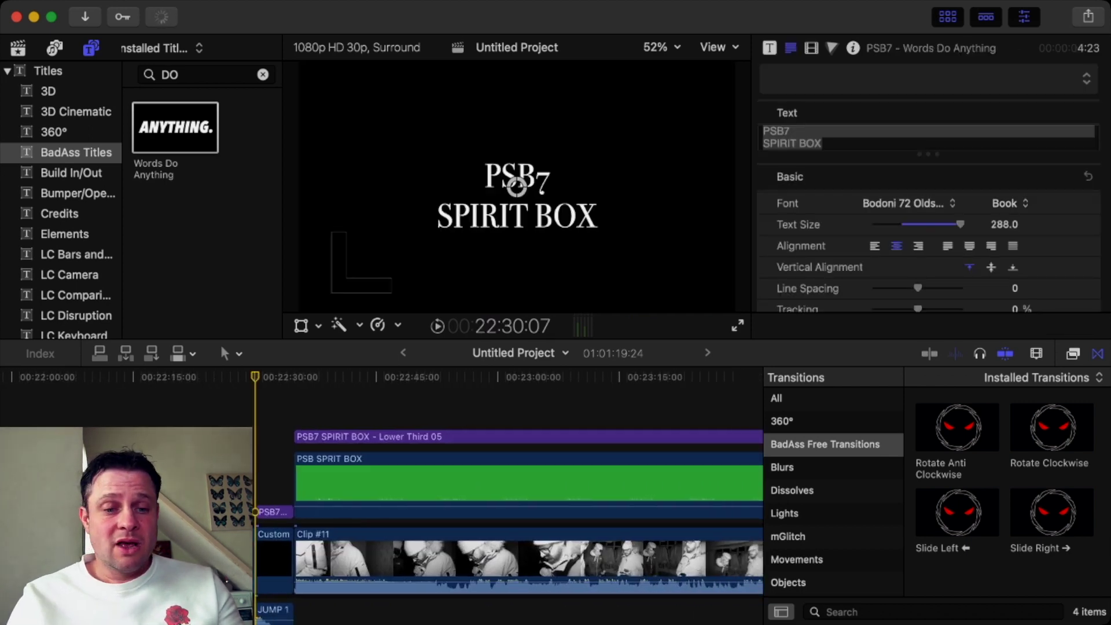
scroll(508, 492, "down", 3)
scroll(507, 492, "up", 2)
scroll(507, 492, "left", 3)
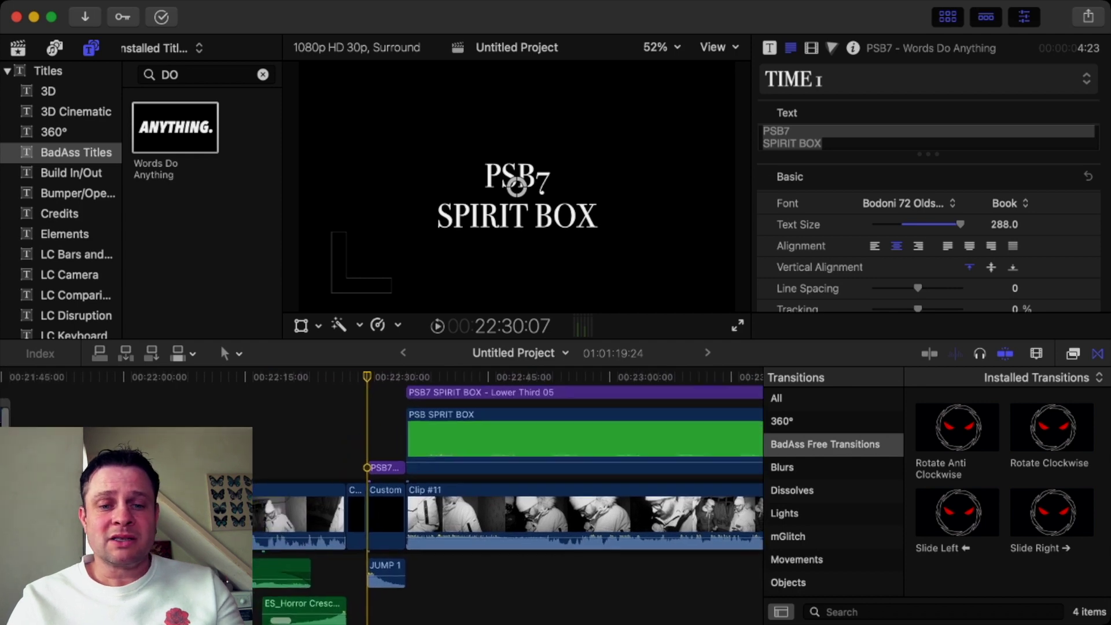
Return to the end of the screen recording overlay and play from about 21:34:00.
left_click(301, 515)
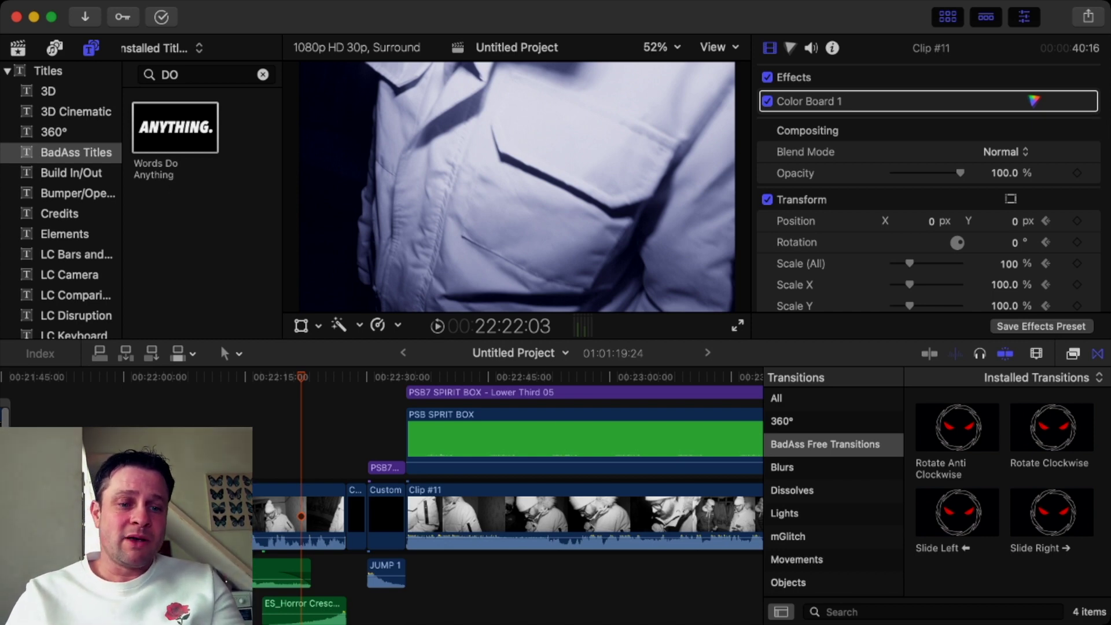
scroll(508, 492, "up", 3)
scroll(508, 492, "left", 5)
left_click(224, 397)
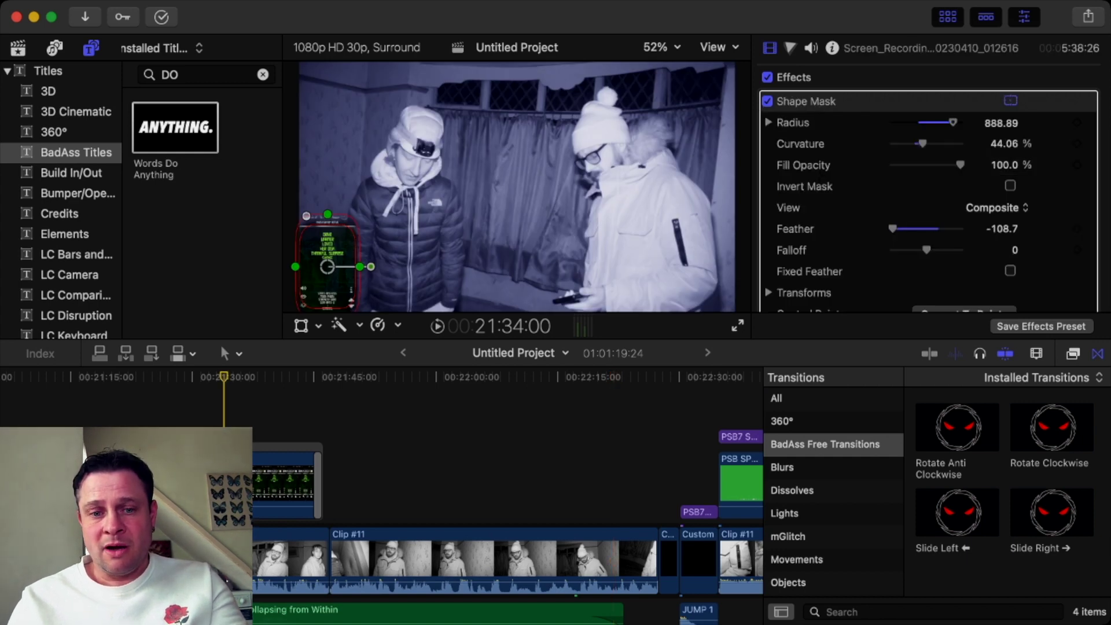
key("space")
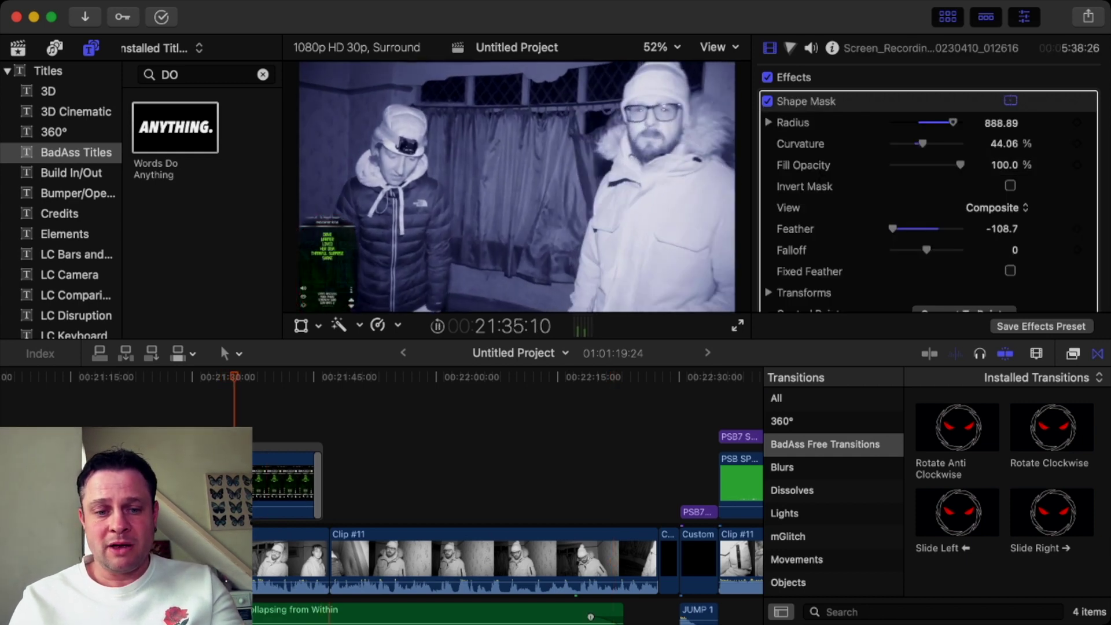
Set the volume of the ES_Collapsing from Within music clip to -12.6 dB.
left_click(328, 612)
scroll(329, 579, "down", 3)
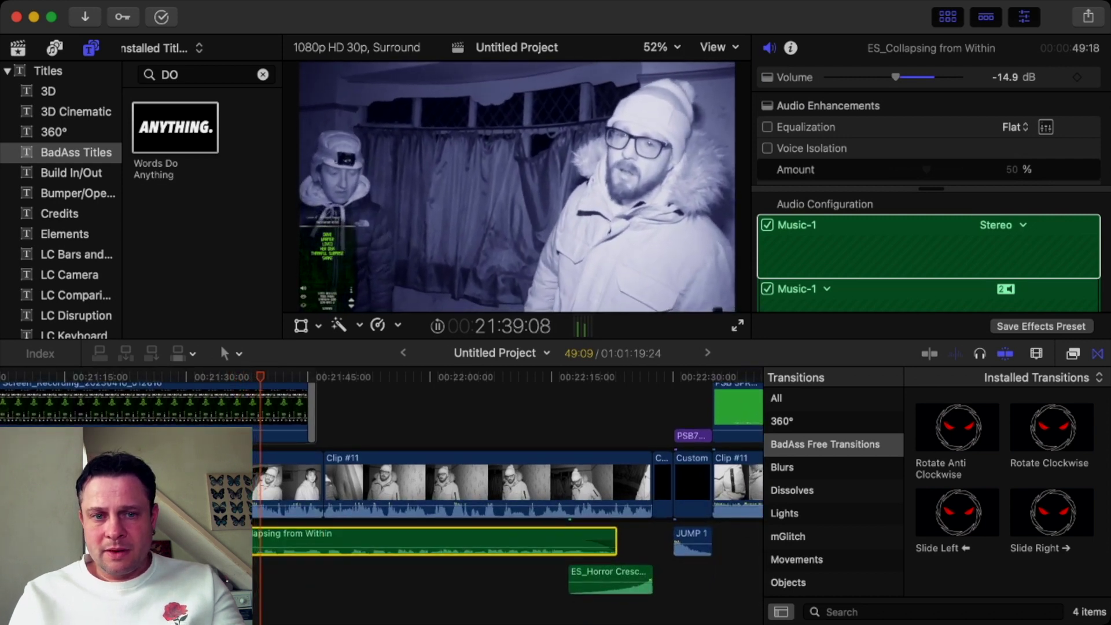
key("space")
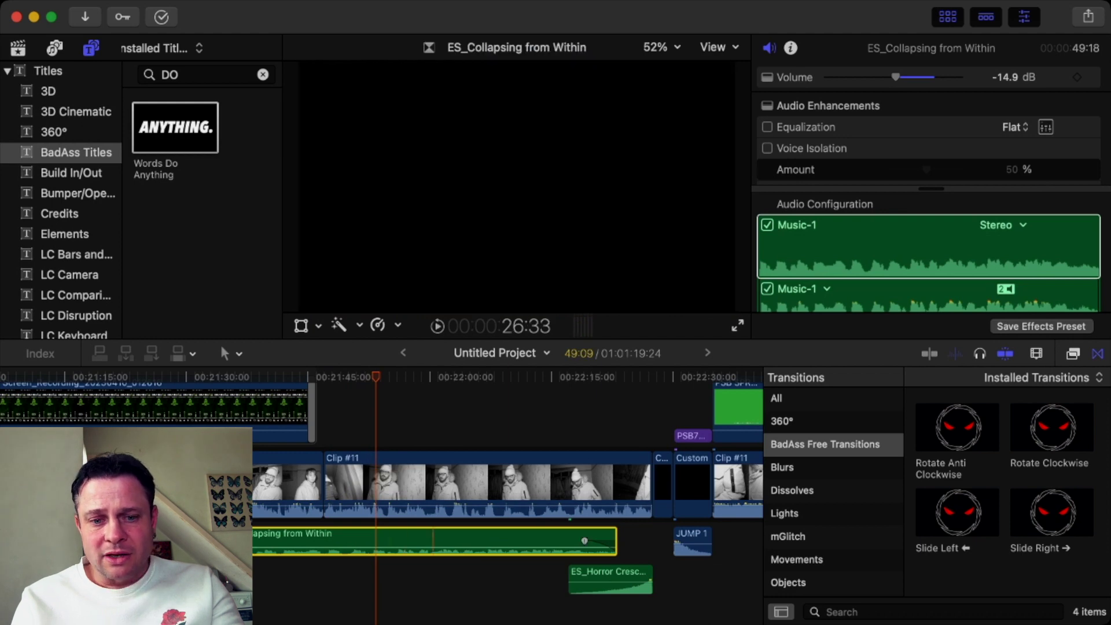
left_click(847, 243)
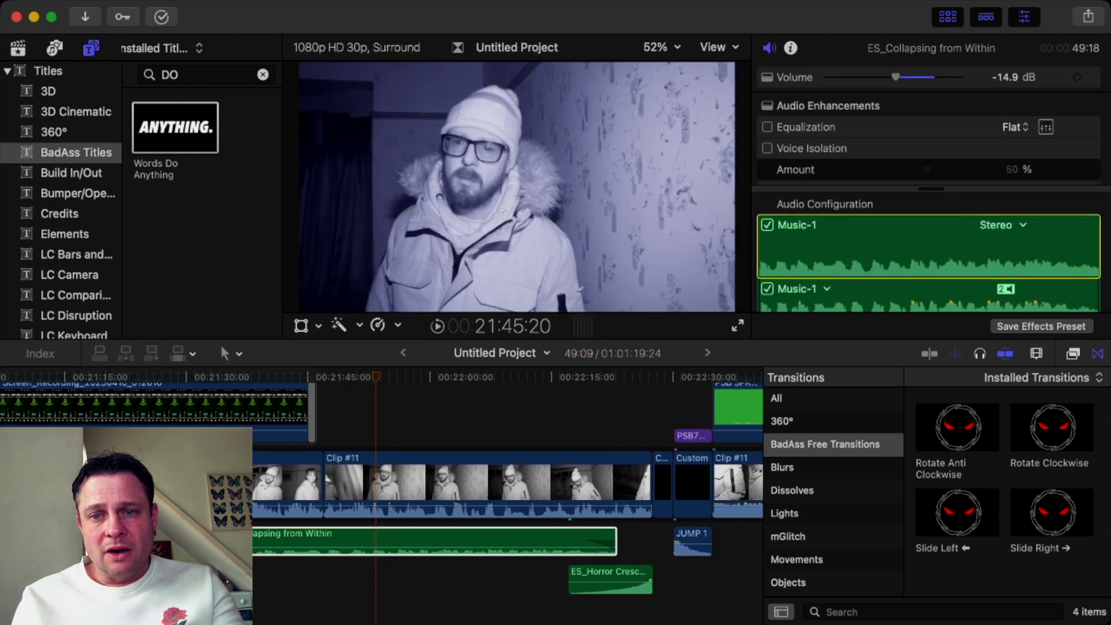
left_click_drag(896, 77, 900, 77)
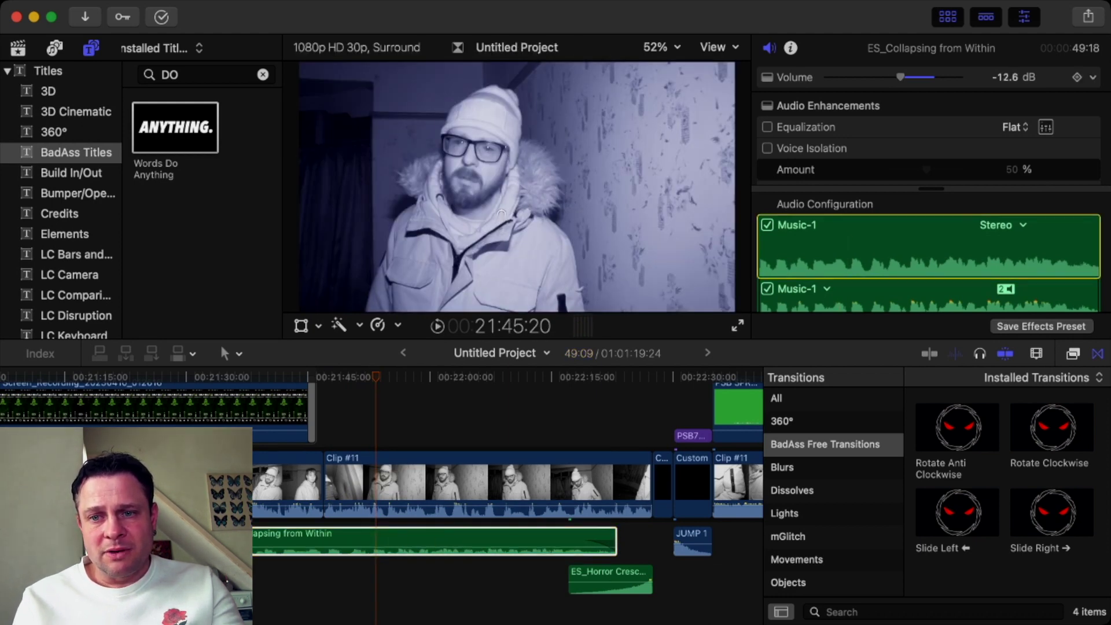
Play the music from about 21:45:20 through the ES_Horror Crescendo build-up and pause in the black gap at about 22:29:18.
key("space")
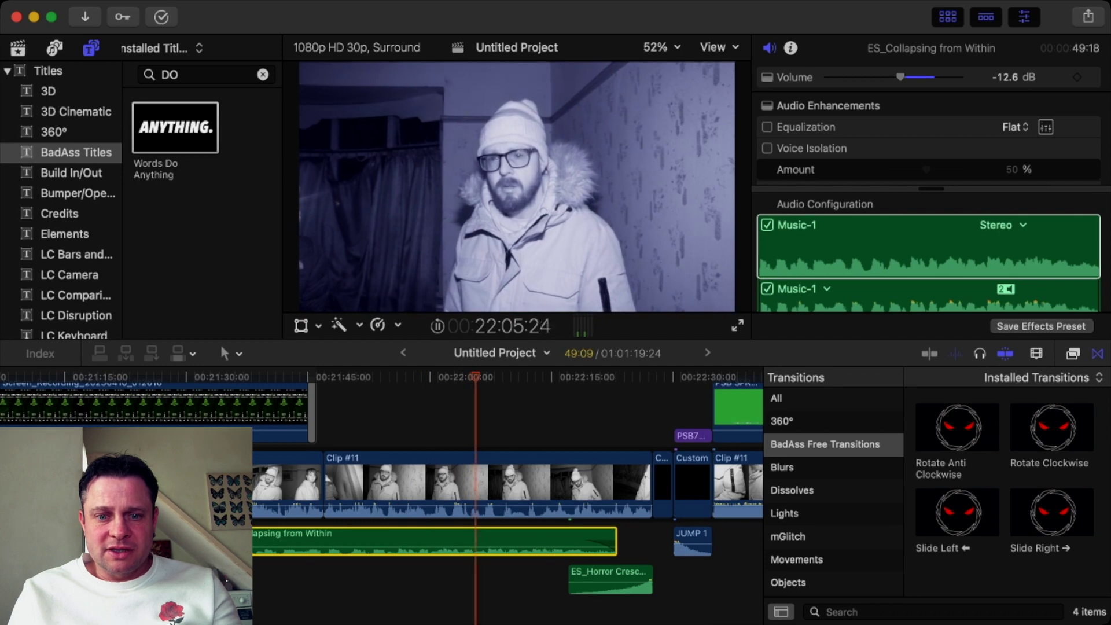
left_click_drag(513, 581, 576, 584)
left_click(569, 605)
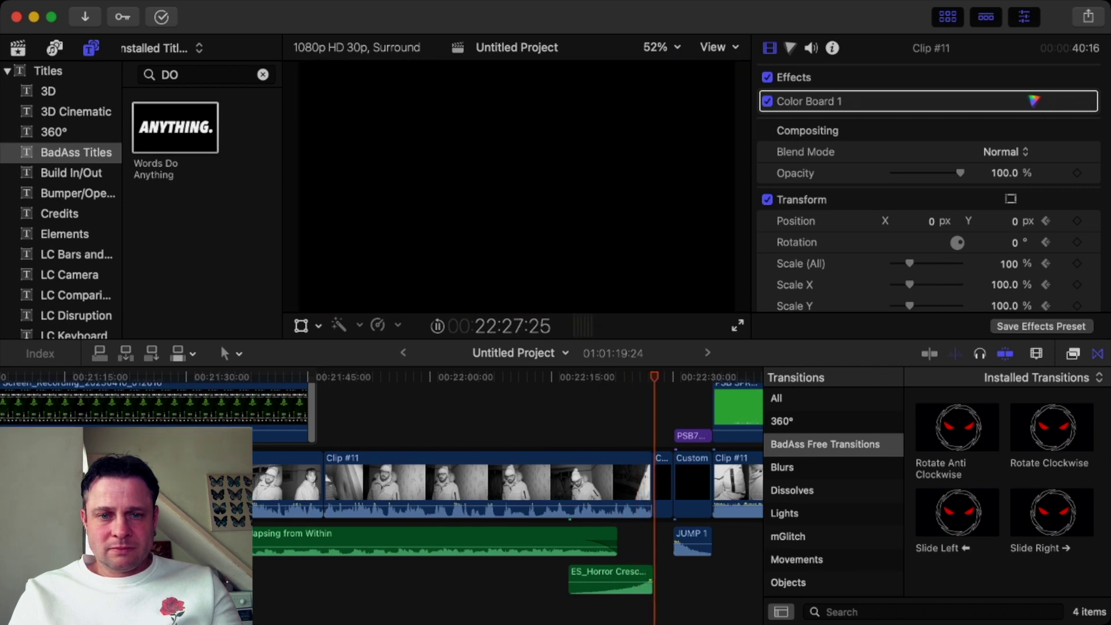
key("space")
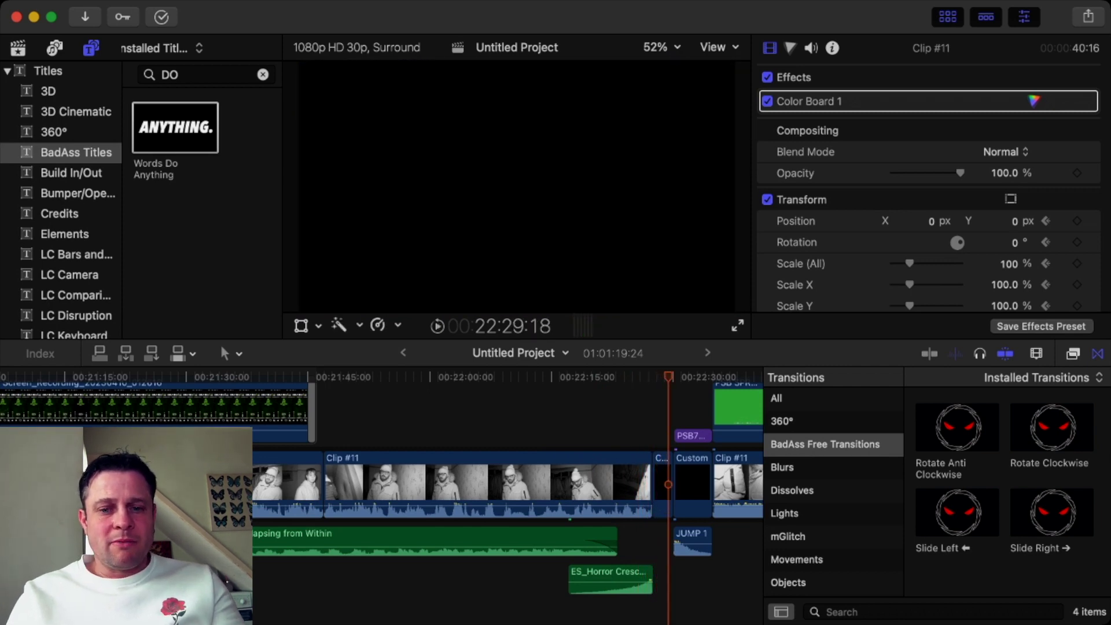
Replay from about 22:25:28 into the PSB7 SPIRIT BOX title, pause at about 22:34:19 and select the title.
left_click(639, 377)
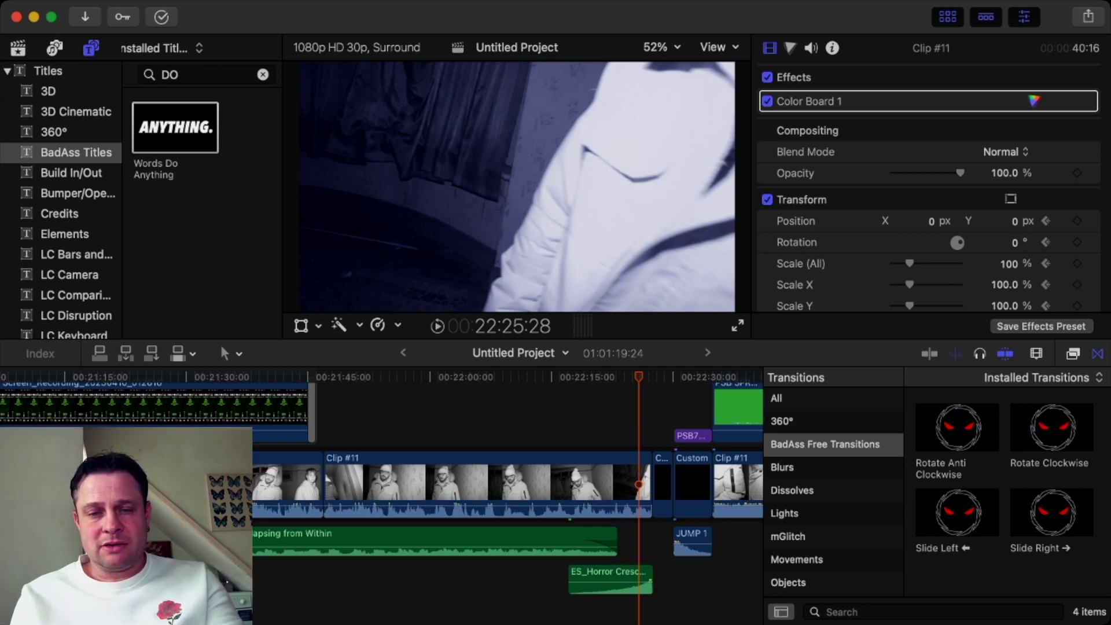
key("space")
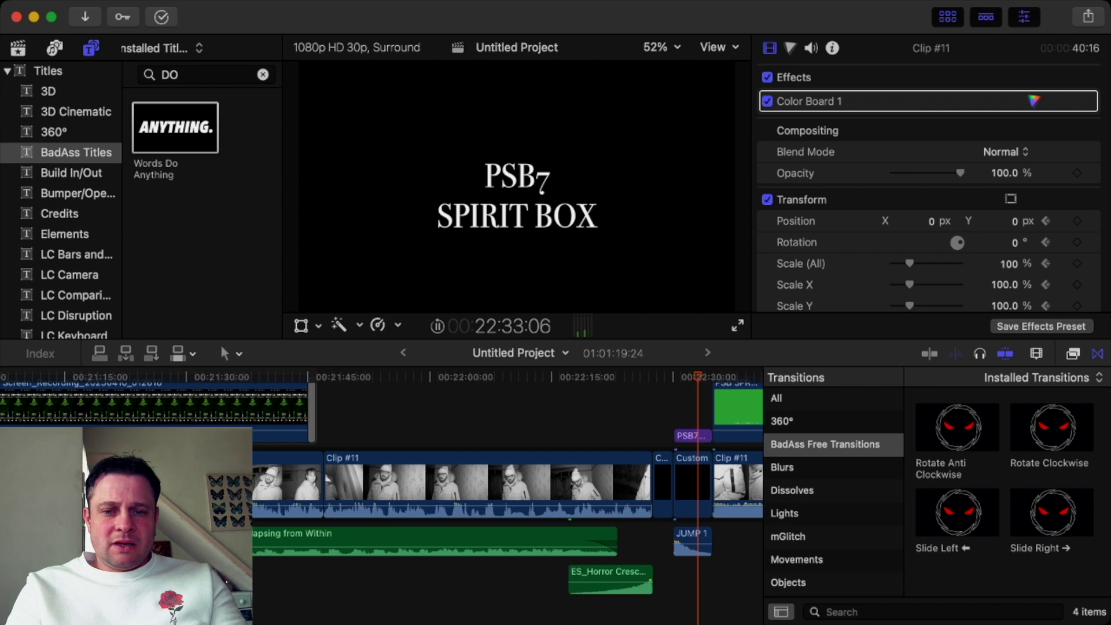
key("space")
double_click(517, 186)
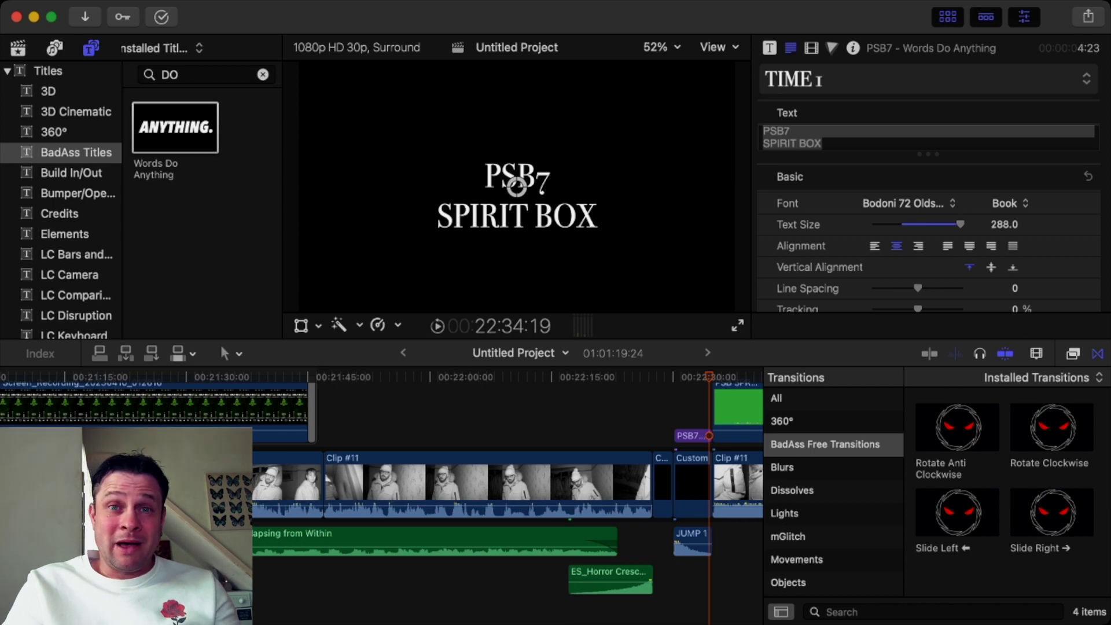
Play into the PSB7 SPIRIT BOX lower third, pause at about 22:39, and select the keyed PSB SPRIT BOX clip beneath it.
key("space")
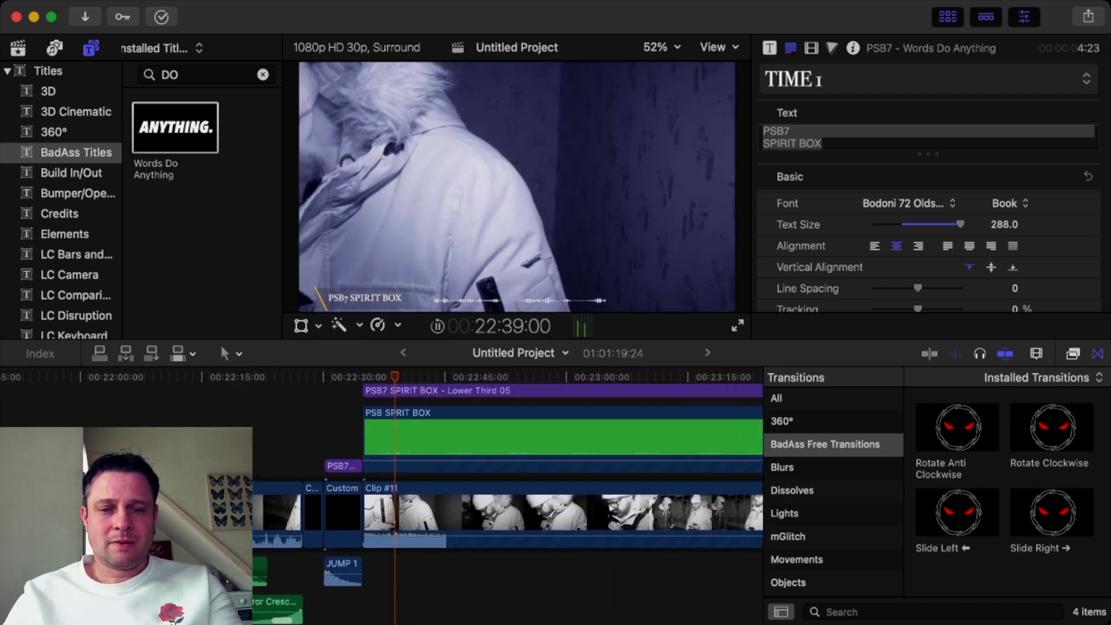
key("space")
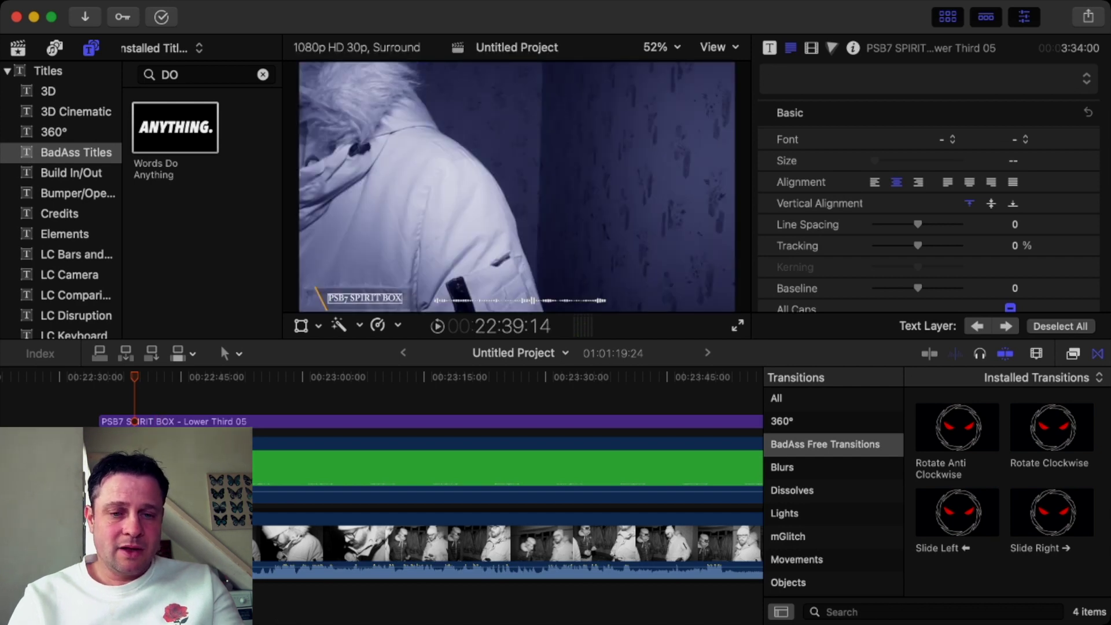
left_click(254, 468)
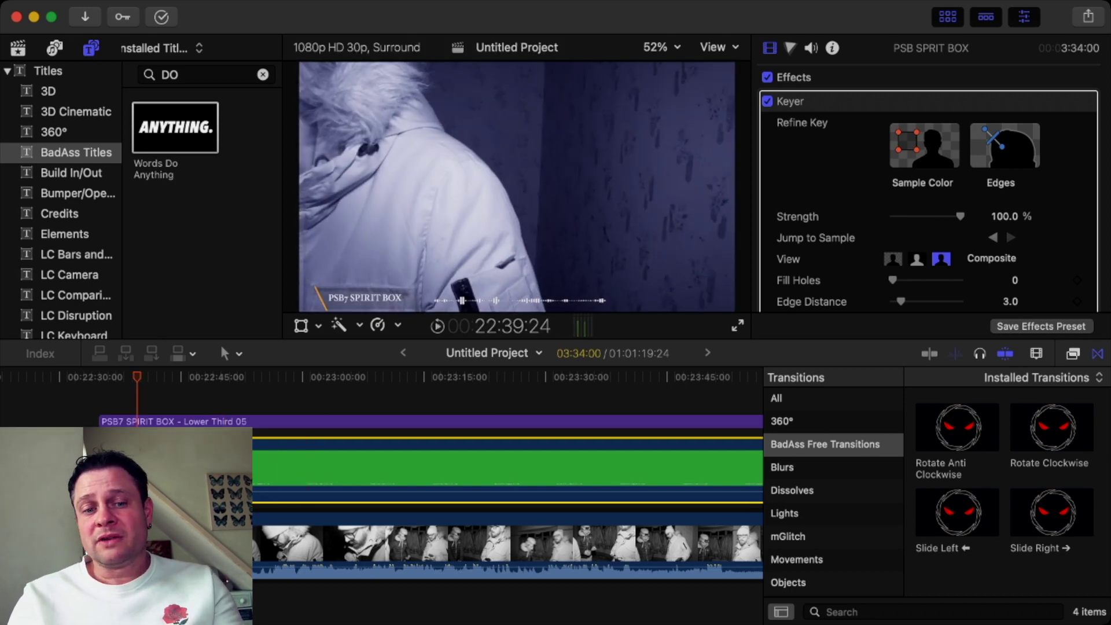
Browse along the timeline past 22:39 to examine the PSB7 SPIRIT BOX lower thirds and keyed waveform clips up to about 30:15.
scroll(507, 480, "right", 5)
scroll(507, 492, "right", 10)
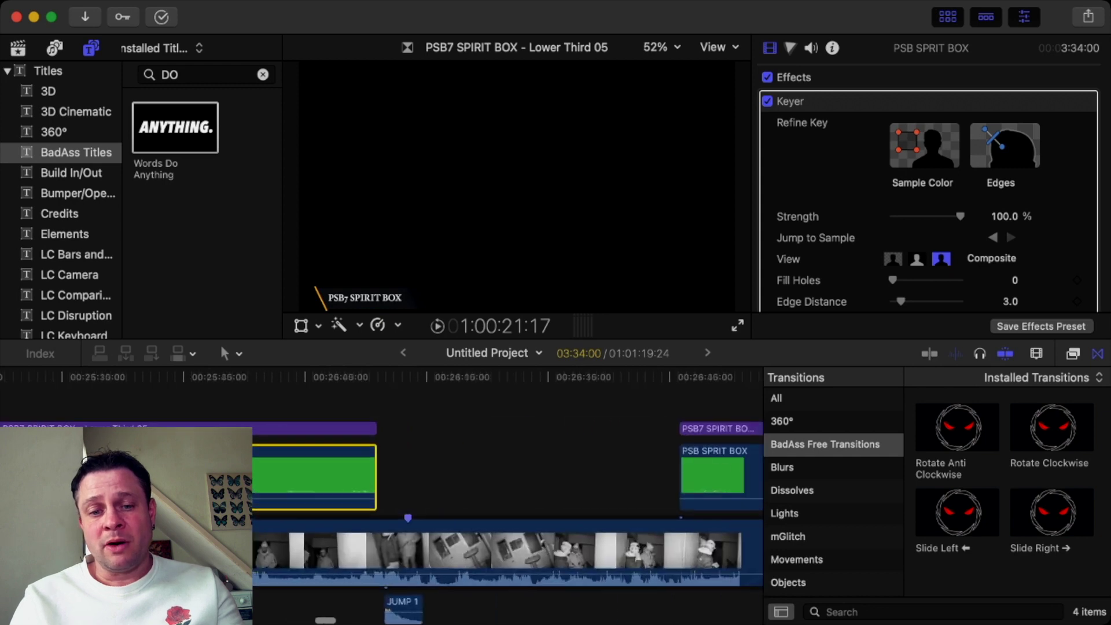
scroll(508, 492, "right", 10)
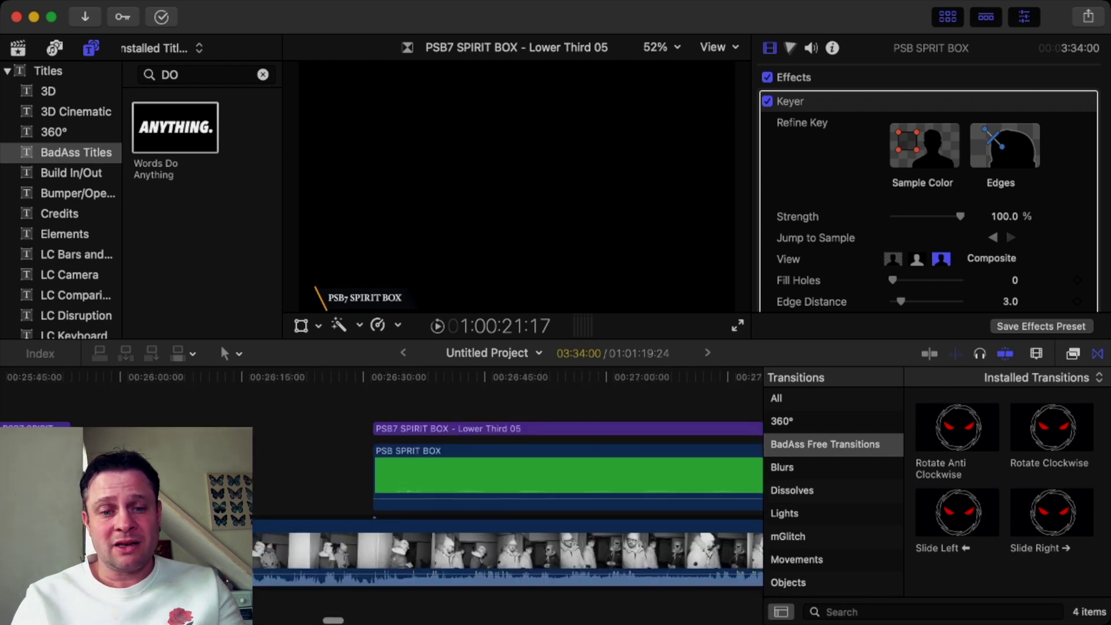
scroll(507, 491, "right", 8)
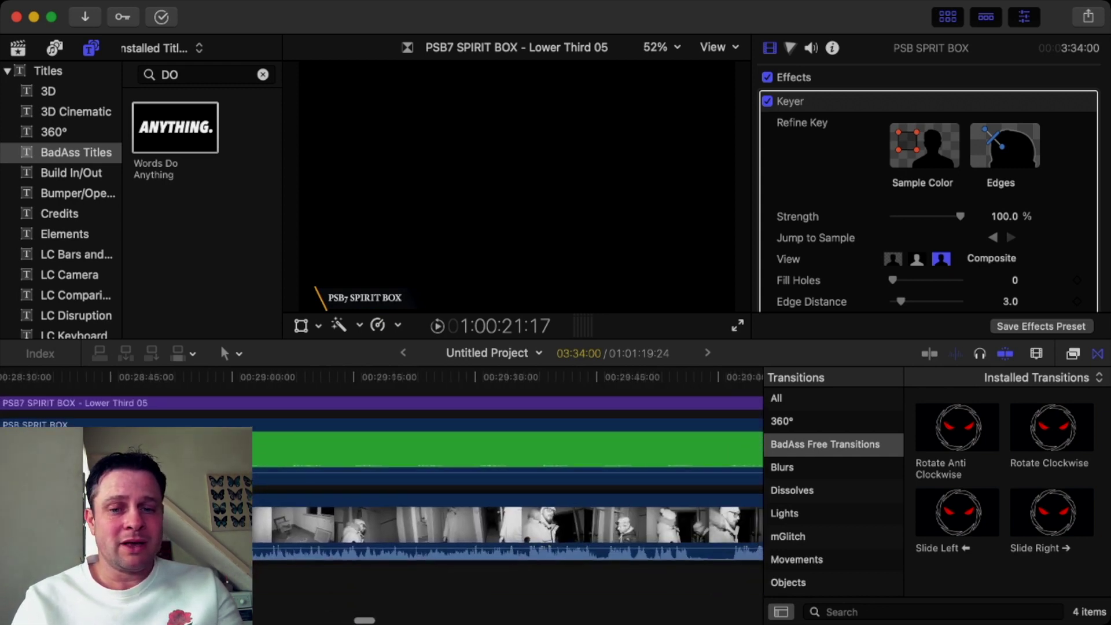
scroll(508, 492, "left", 4)
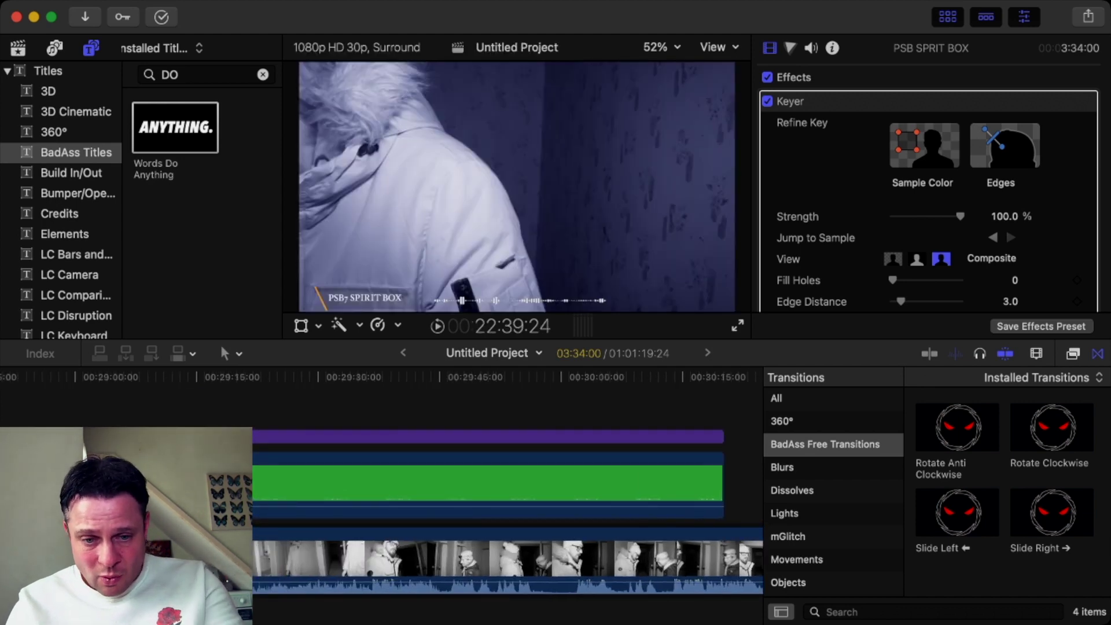
Play the footage around 29:45, pause at 29:19:22 and select the PSB7 SPIRIT BOX lower third together with the keyed clip beneath it.
left_click(443, 405)
key("space")
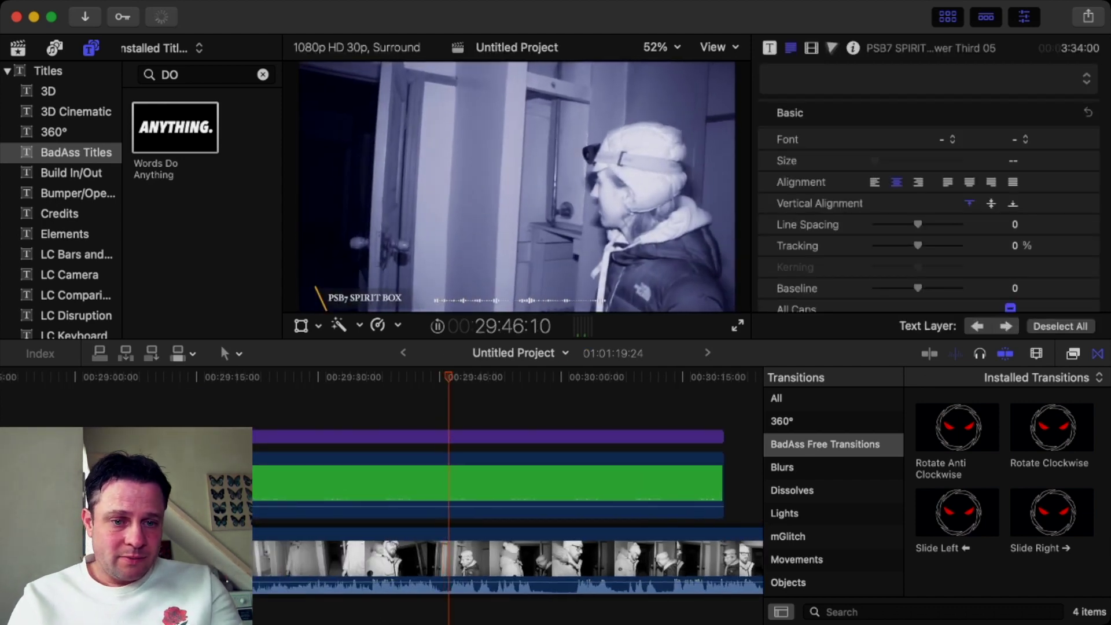
left_click(225, 405)
key("space")
scroll(508, 492, "left", 1)
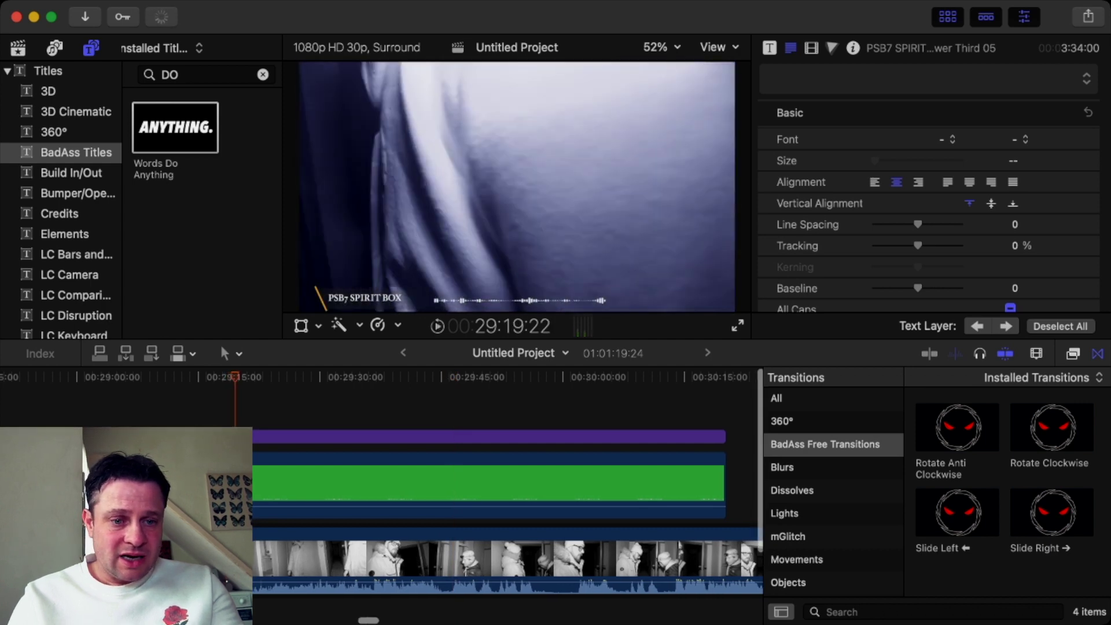
scroll(508, 492, "left", 3)
left_click_drag(228, 399, 228, 463)
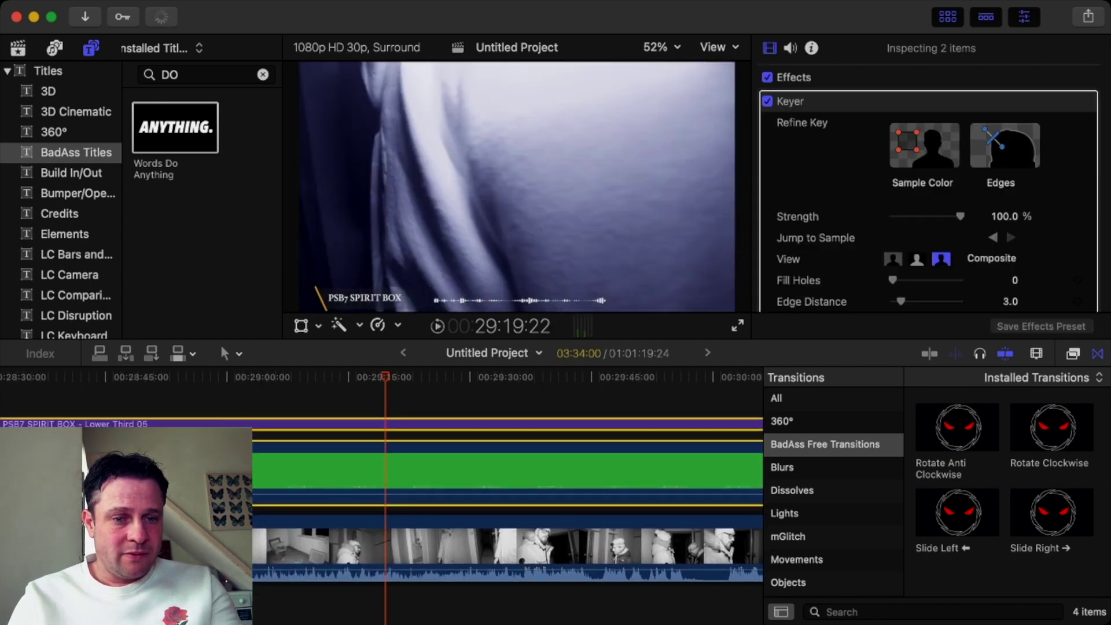
Play the Spirit Box footage from about 28:08 and skip between about 28:22 and 28:31 to find a cut point.
scroll(508, 492, "left", 6)
scroll(507, 492, "up", 2)
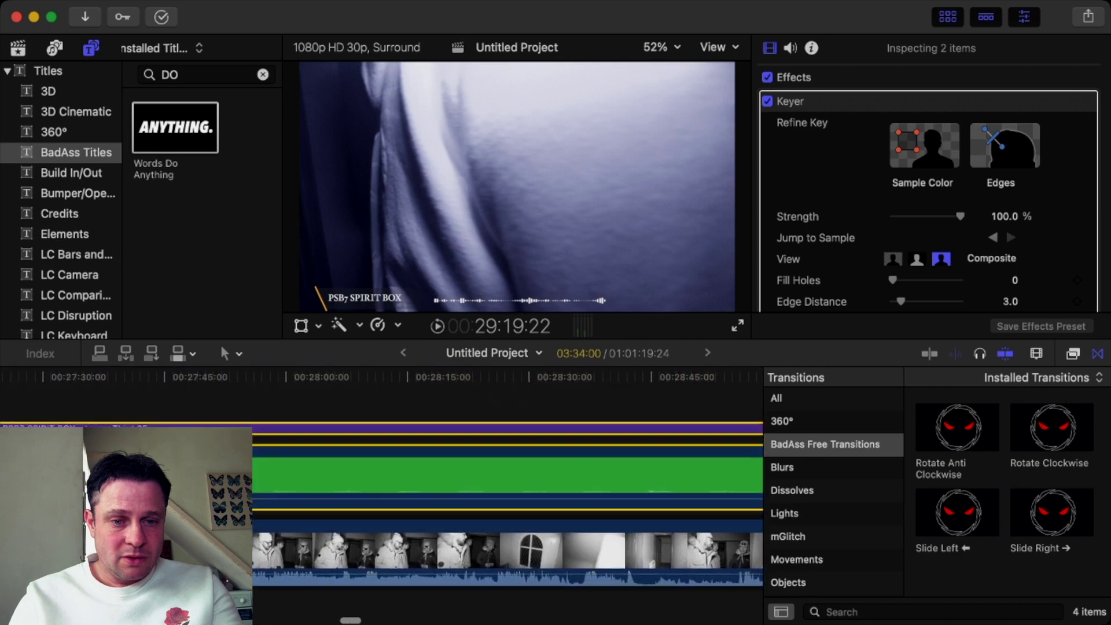
left_click_drag(350, 387, 353, 391)
left_click(350, 382)
key("space")
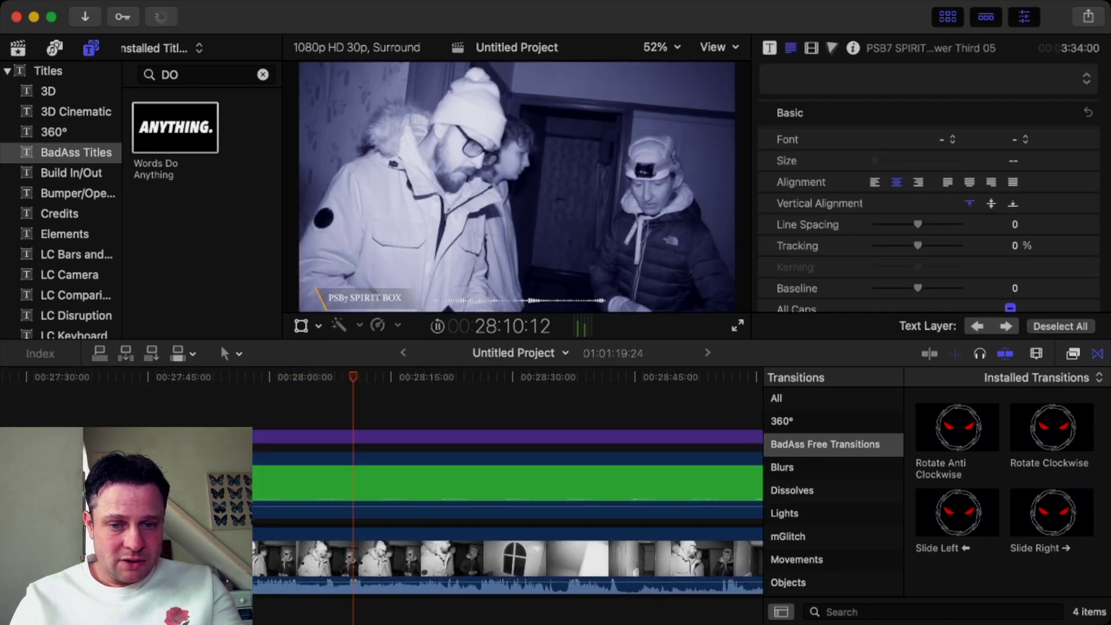
left_click(520, 379)
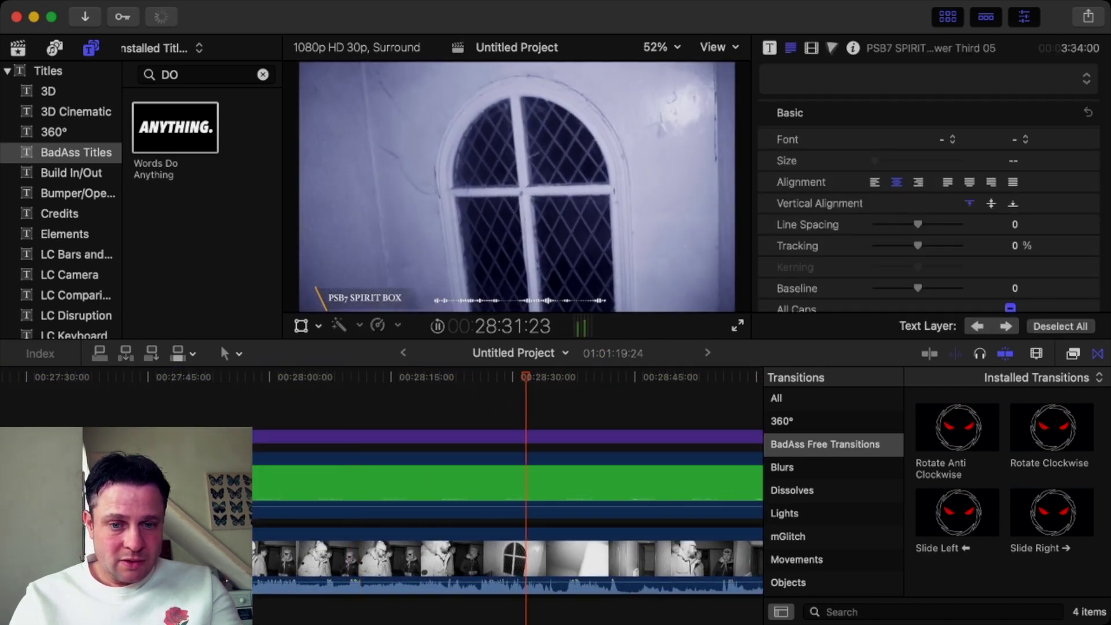
left_click(444, 379)
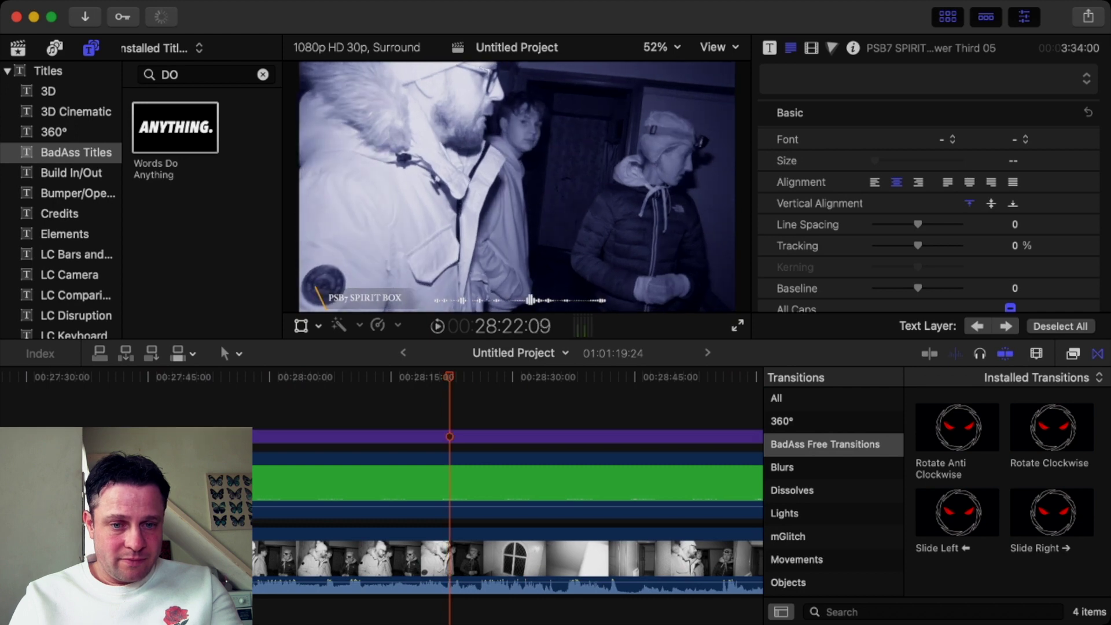
left_click(384, 379)
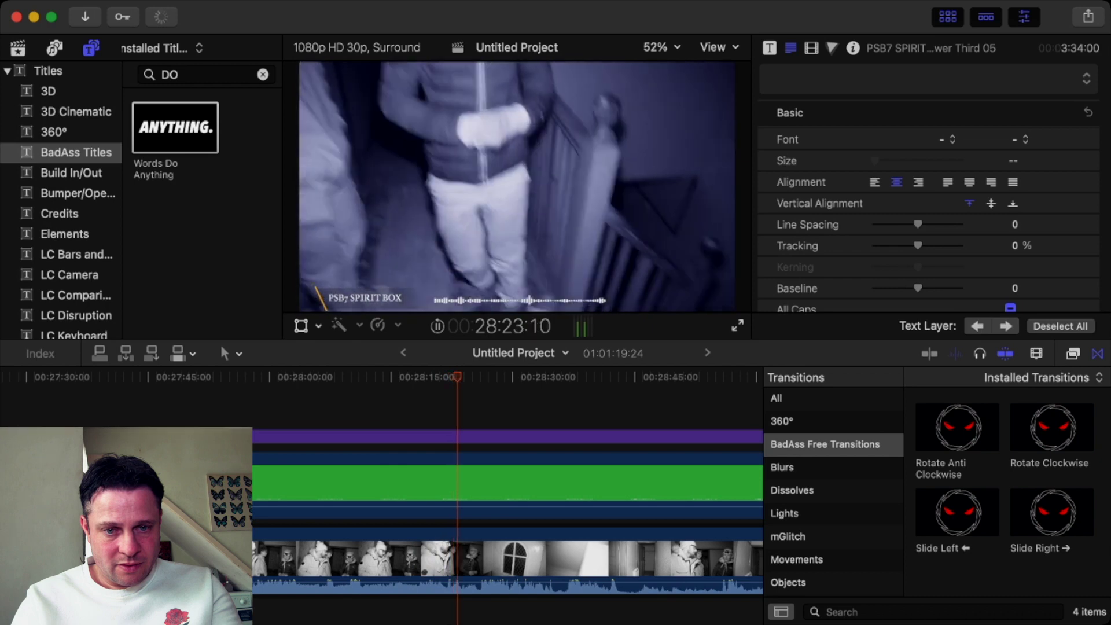
Pause at 28:24:18 and split both the PSB7 SPIRIT BOX lower third and the PSB SPRIT BOX clip there.
key("space")
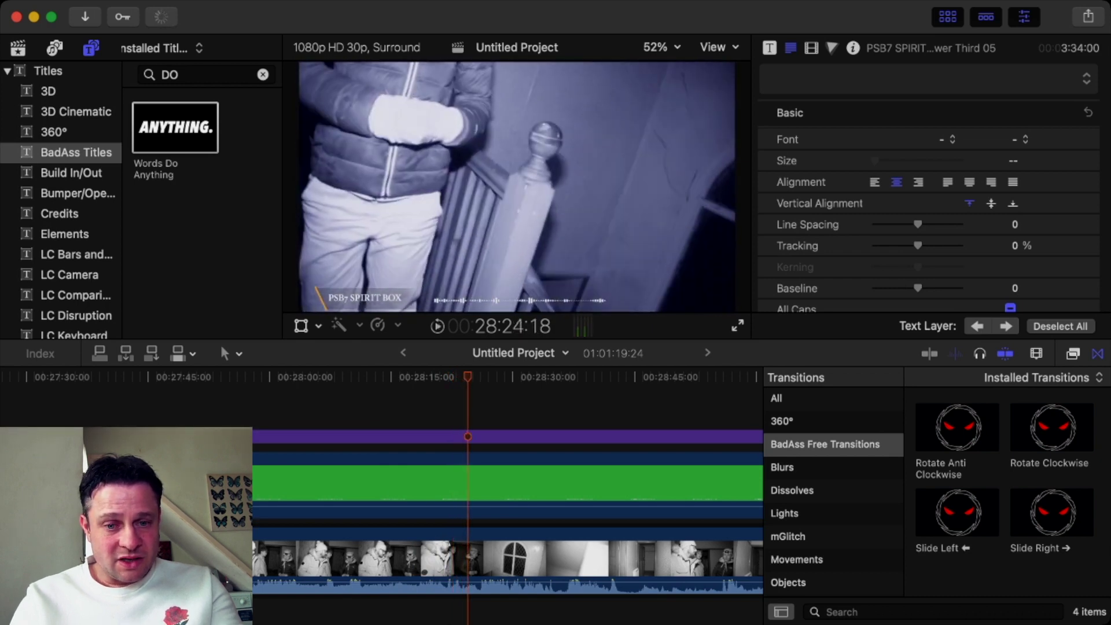
key("super+a")
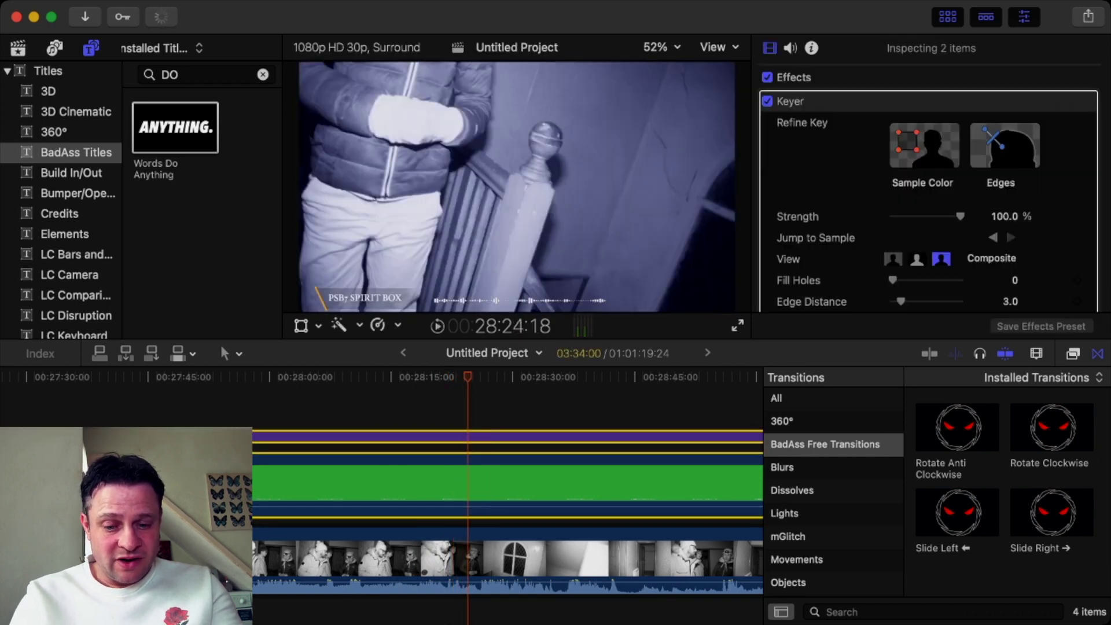
key("super+b")
Skip through the footage after the cut, playing from about 28:37 and 29:17, to review the rest of the Spirit Box section.
scroll(497, 405, "right", 4)
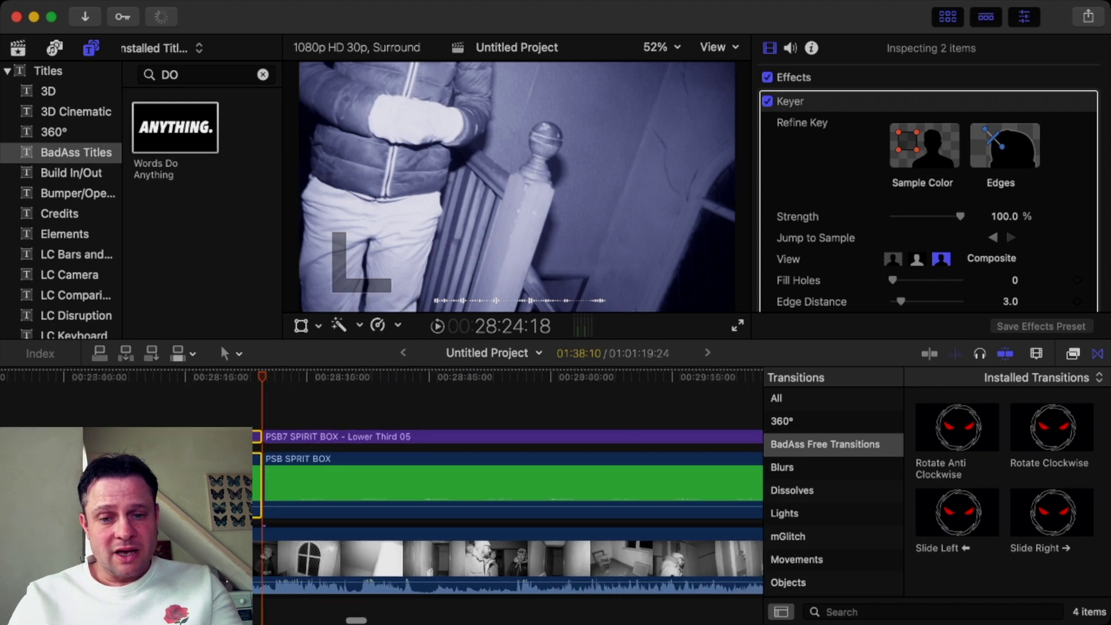
left_click(497, 376)
left_click(492, 376)
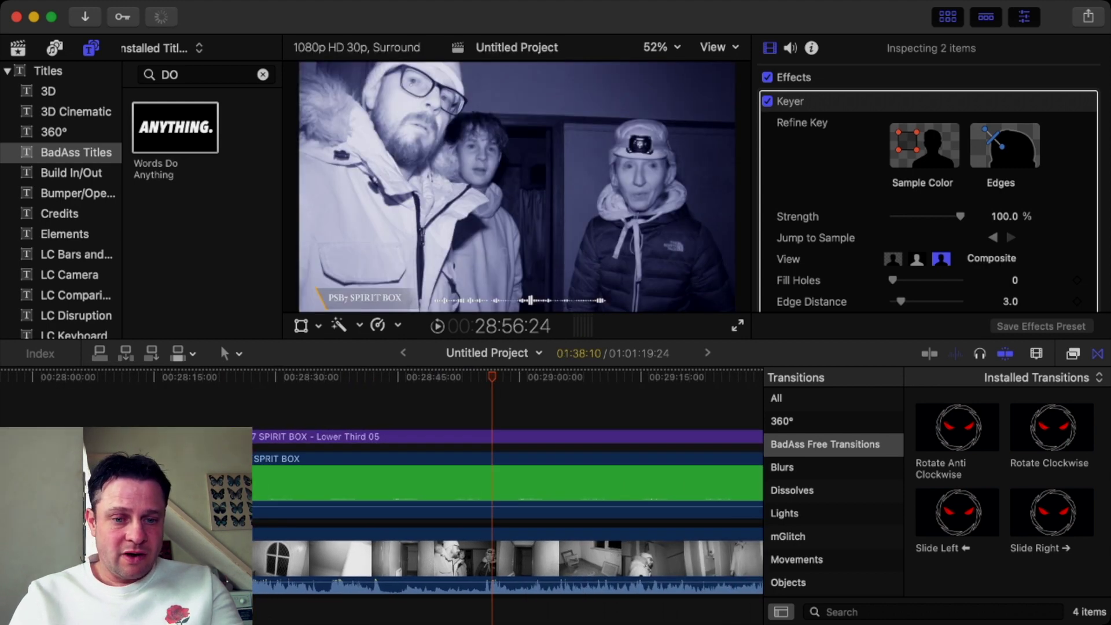
left_click(331, 405)
key("space")
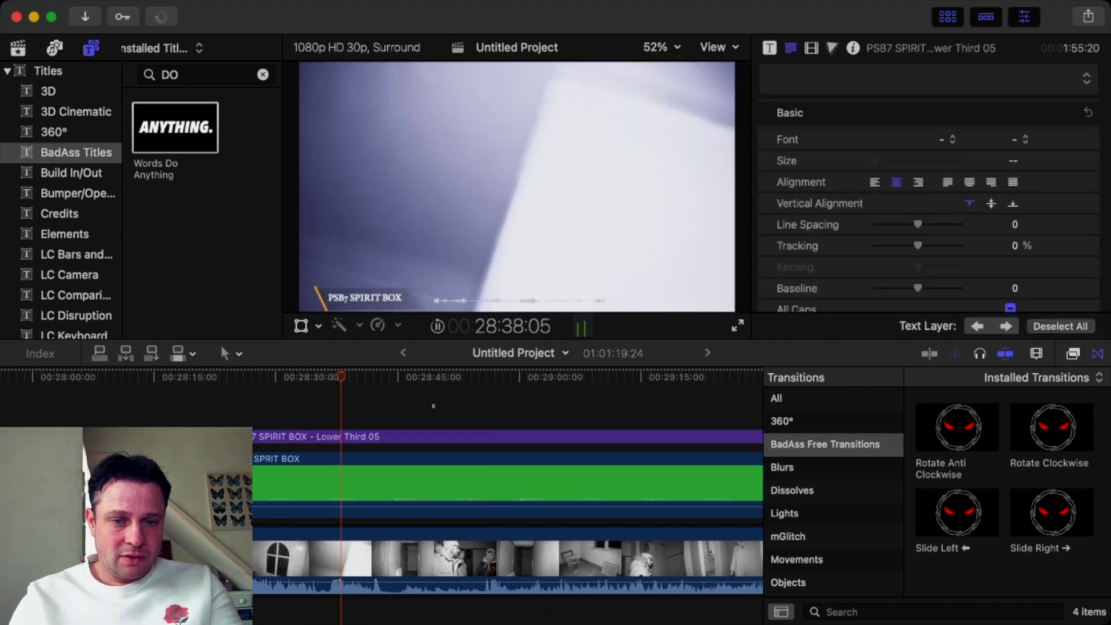
left_click(433, 406)
scroll(434, 405, "right", 4)
left_click(433, 405)
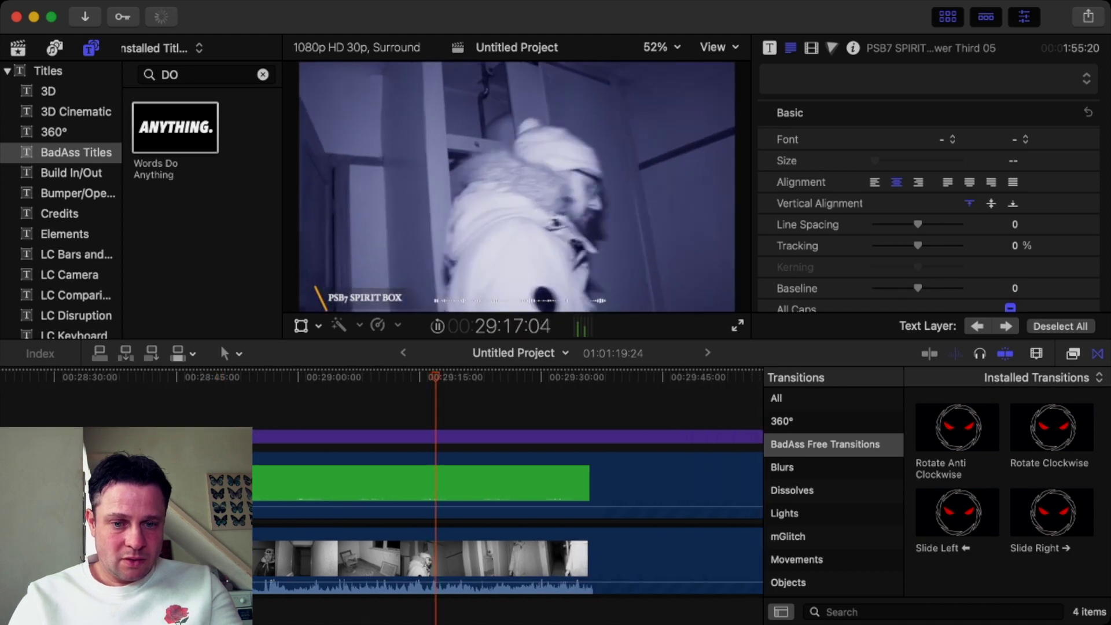
scroll(433, 406, "right", 10)
key("space")
scroll(433, 406, "left", 4)
left_click(169, 396)
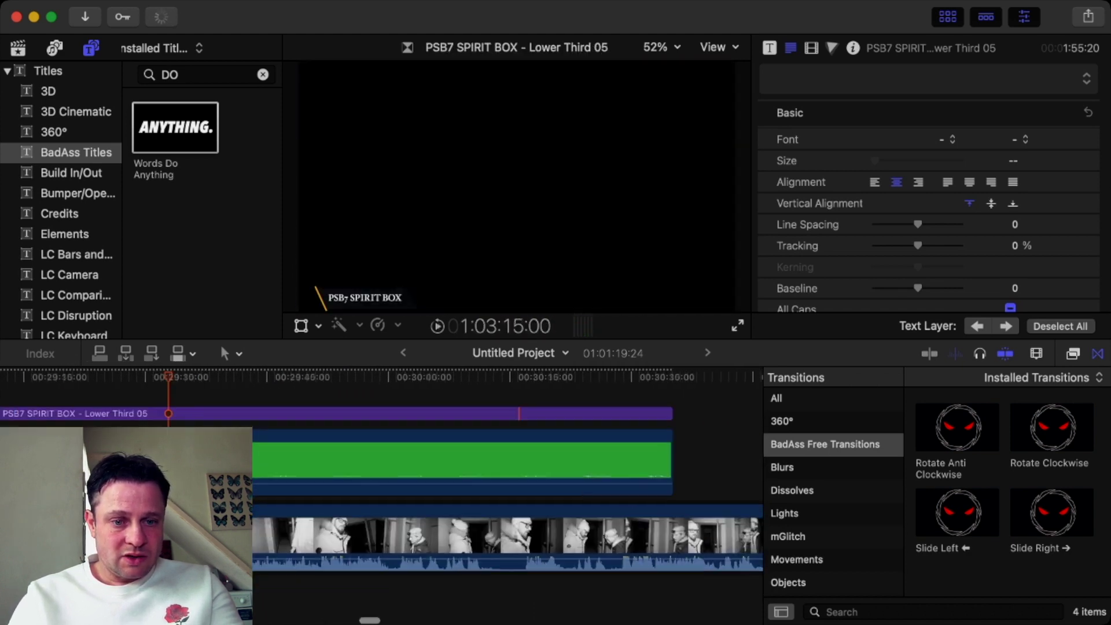
Play the footage from about 29:31 and jump ahead to about 30:02, near the end of the Spirit Box section.
scroll(508, 469, "left", 5)
left_click(305, 406)
left_click(411, 405)
key("space")
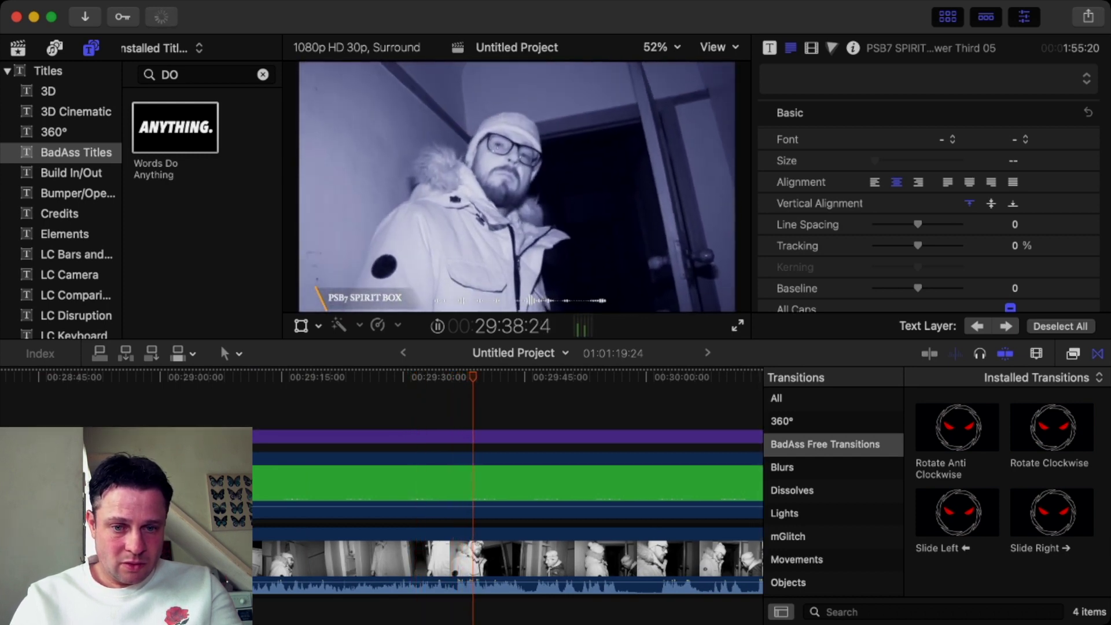
scroll(507, 481, "right", 3)
left_click(527, 406)
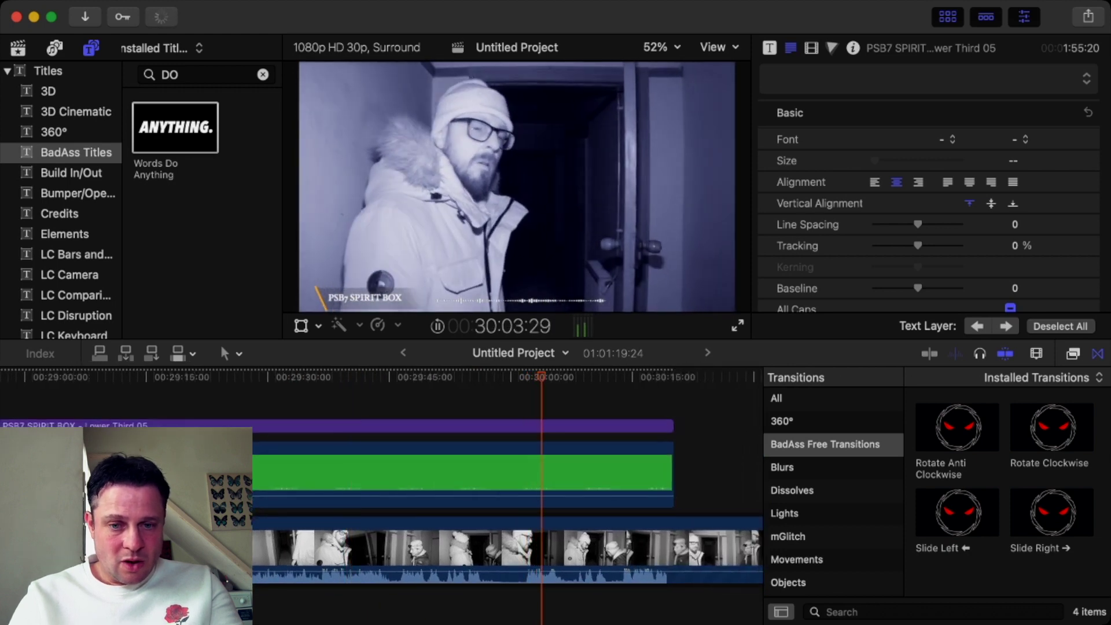
Pause at 30:04:00 and delete the PSB7 SPIRIT BOX lower third and PSB SPRIT BOX clip segments after the cut.
key("space")
left_click_drag(528, 391, 529, 464)
key("BackSpace")
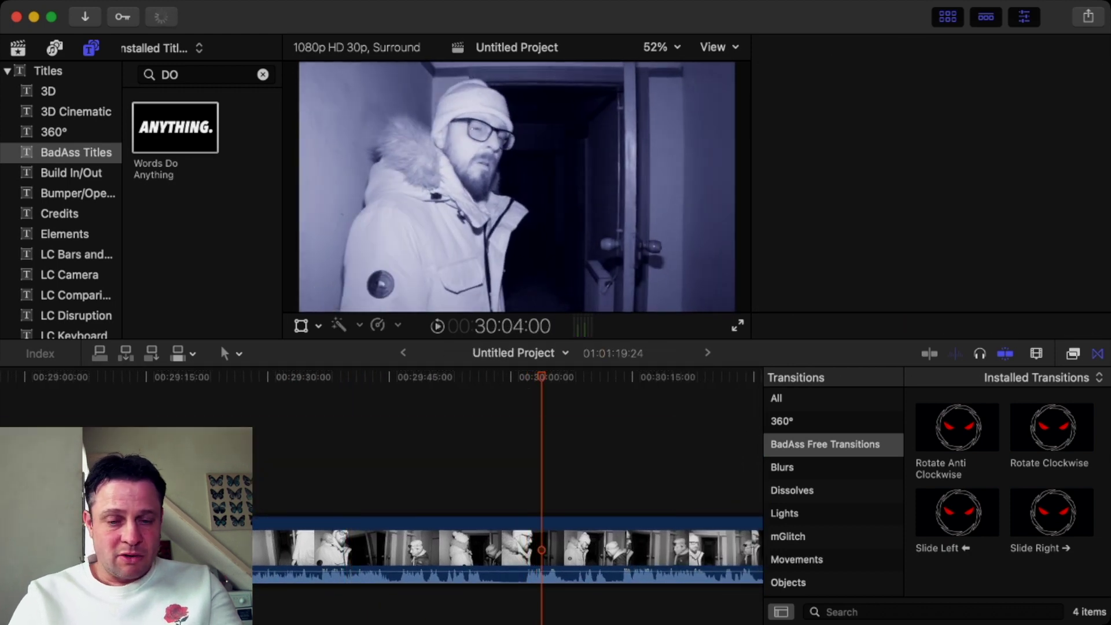
Select the remaining PSB SPRIT BOX clip and check along the timeline where it starts and ends.
key("super+z")
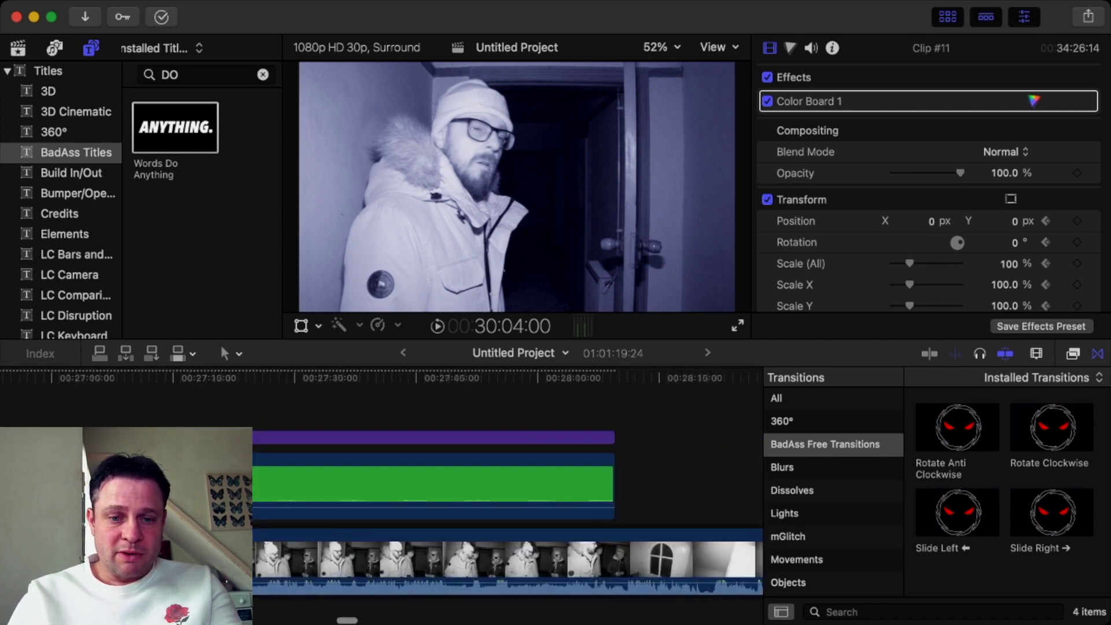
scroll(507, 486, "right", 2)
scroll(506, 486, "left", 5)
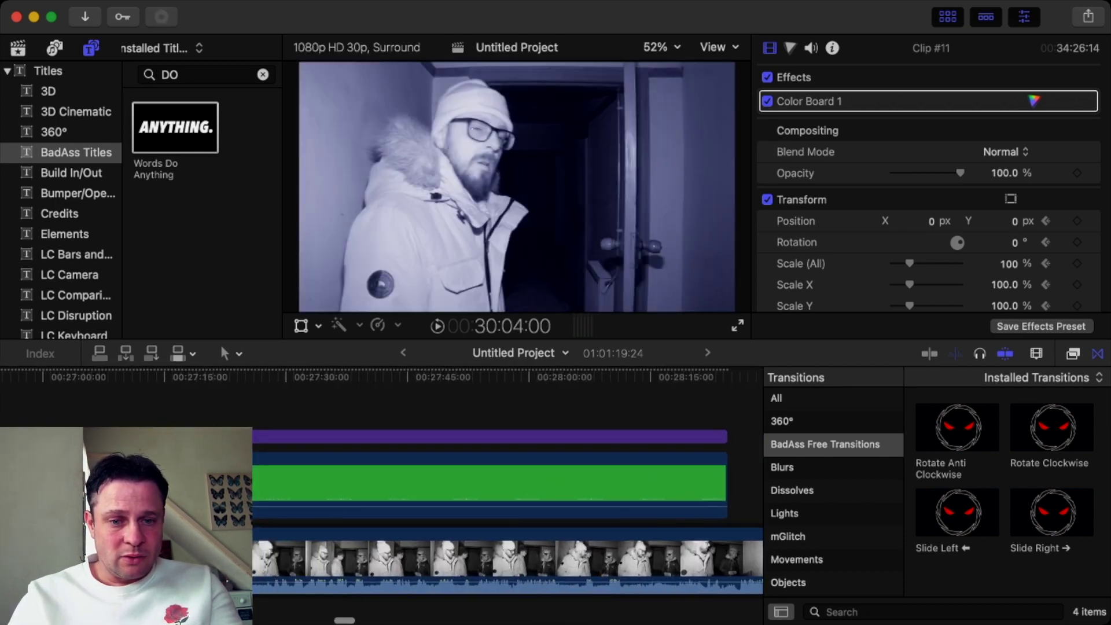
left_click(460, 486)
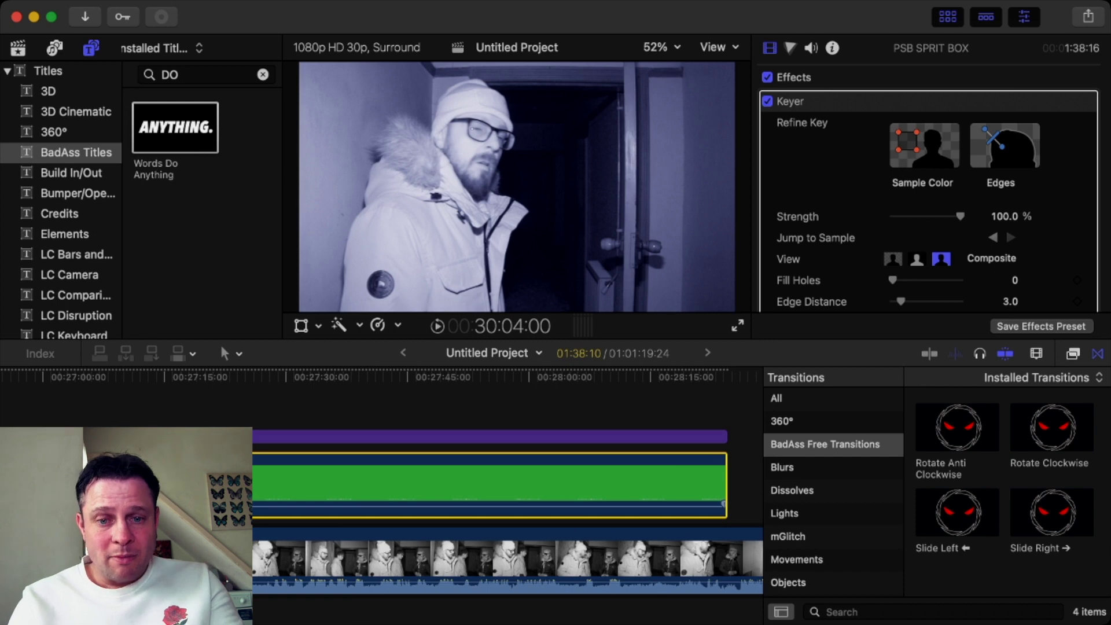
key("super+z")
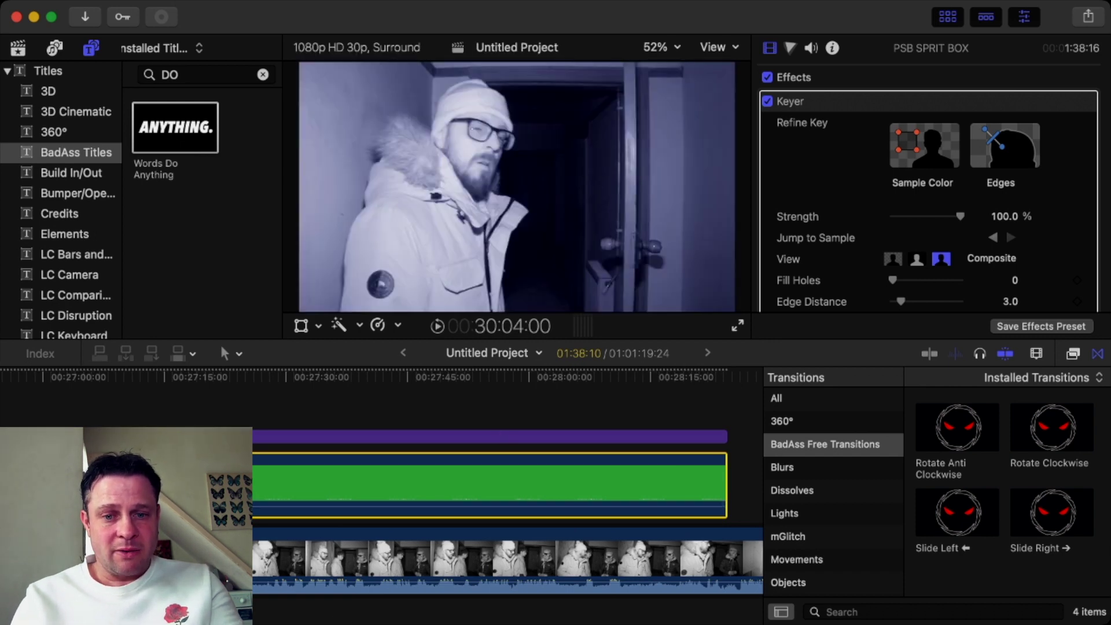
key("super+z")
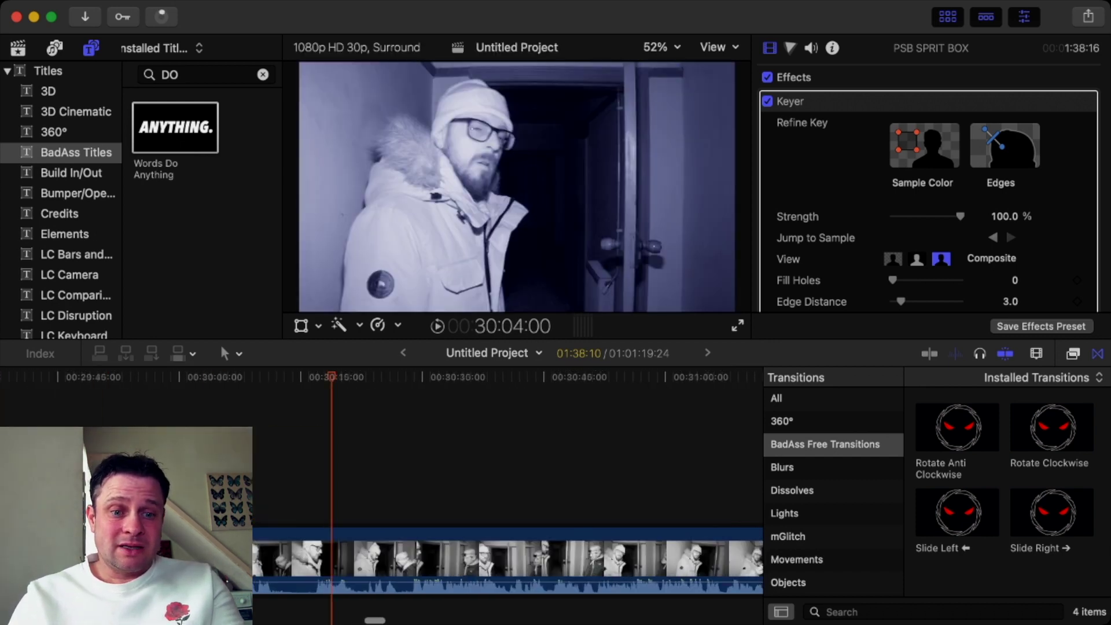
key("super+z")
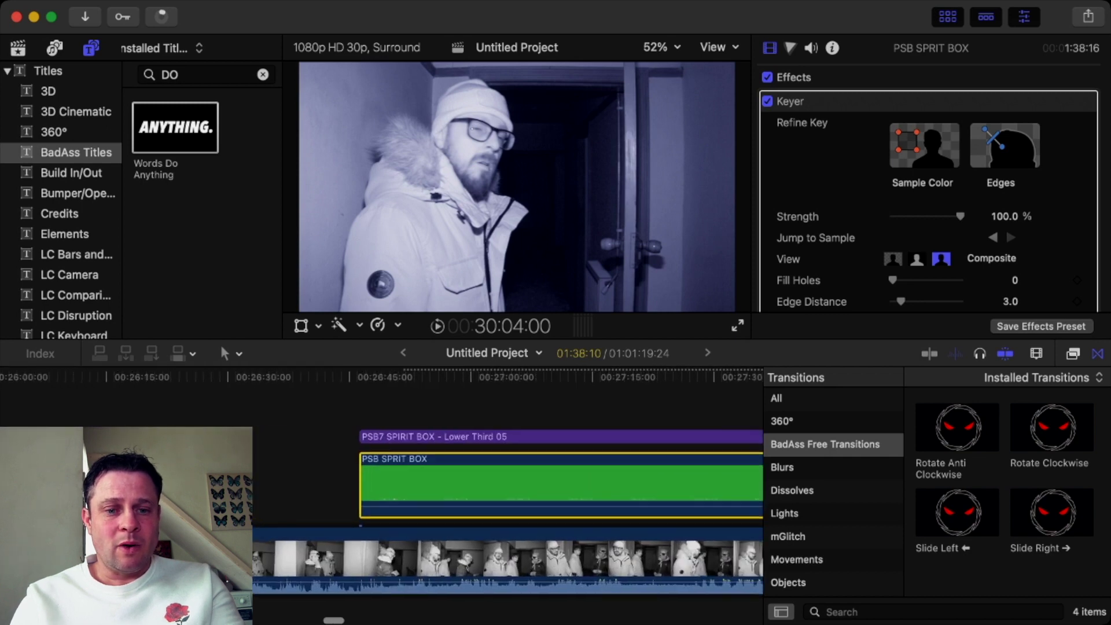
Play the Spirit Box section from its start at 26:46:08 and park the playhead at 26:58:01.
left_click(356, 405)
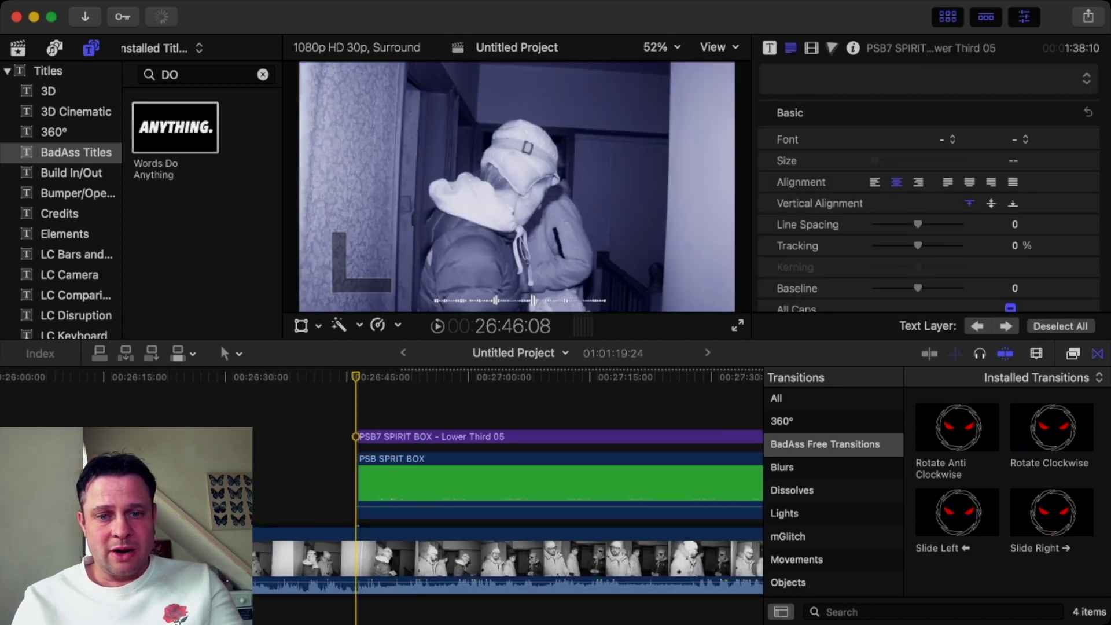
key("space")
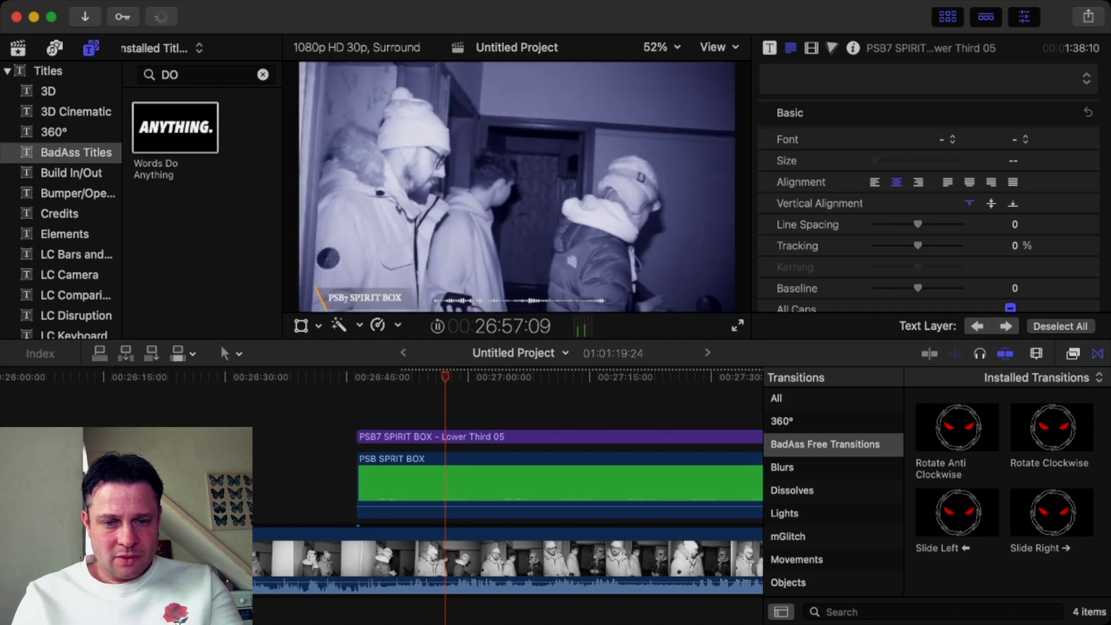
key("space")
key("Left")
key("Left")
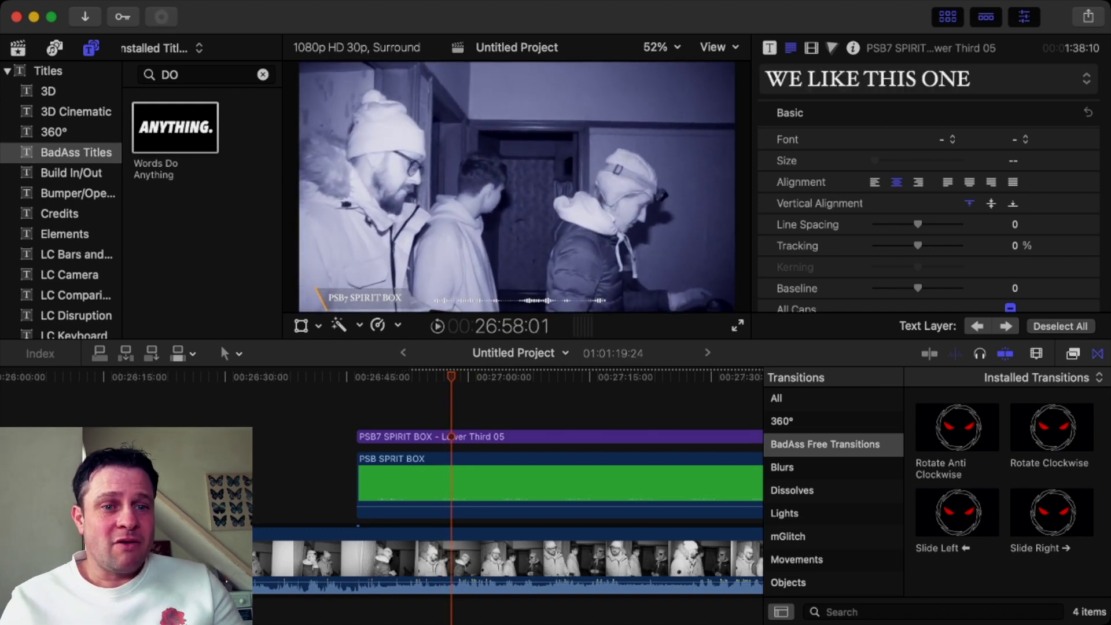
Add the Words Do Anything title above the PSB7 SPIRIT BOX lower third, aligned to start at the playhead at 26:58:01.
key("super+1")
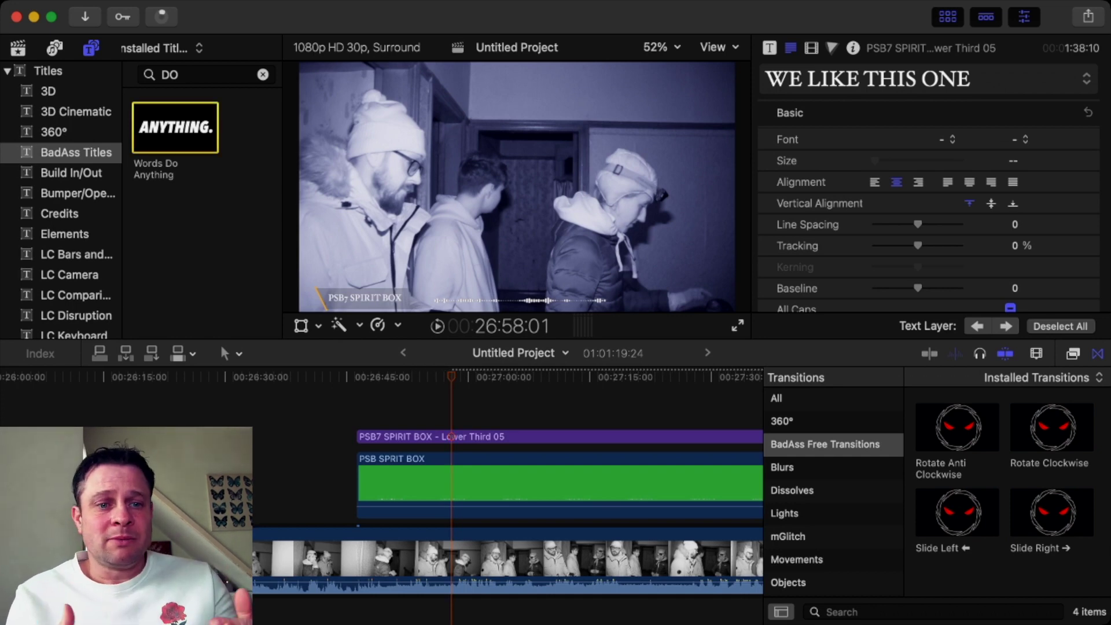
left_click_drag(158, 129, 485, 426)
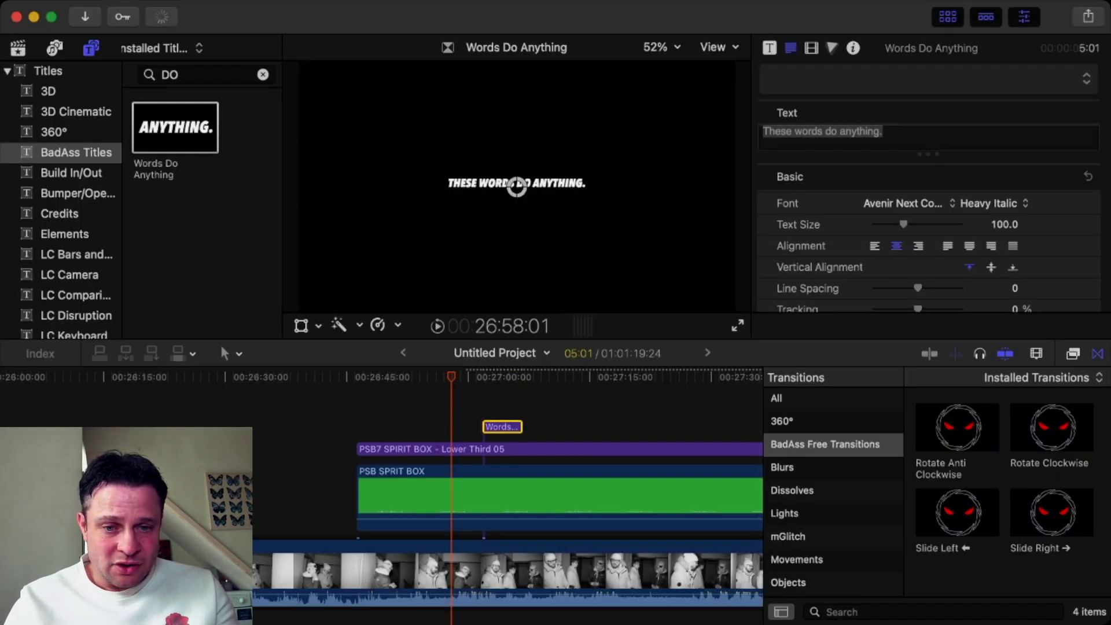
left_click_drag(503, 426, 472, 427)
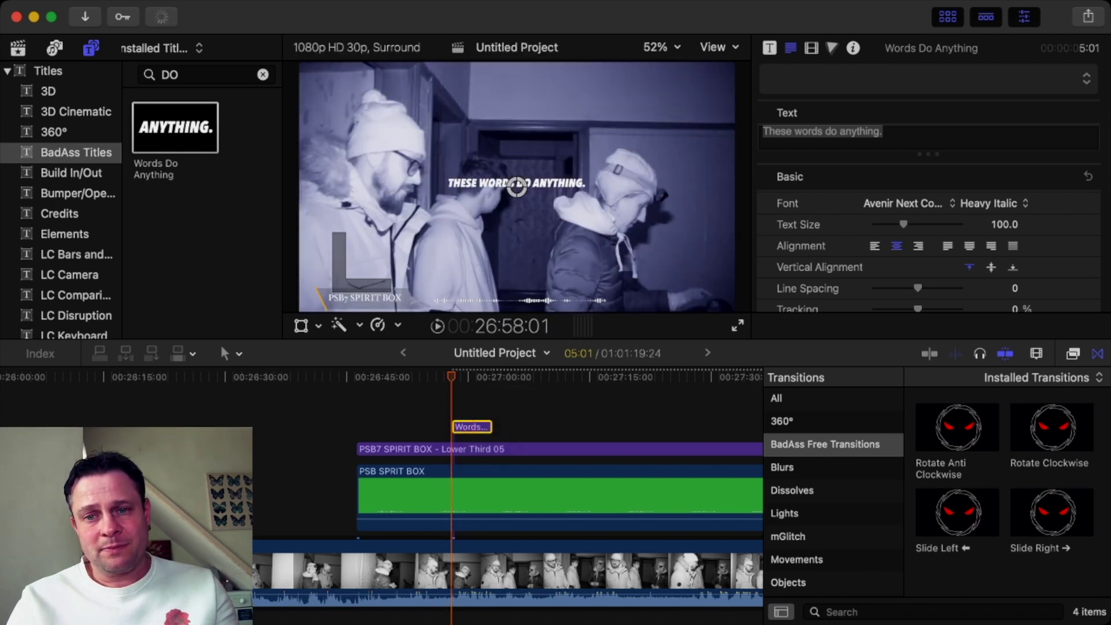
Set the title text to DONT YOU, apply the EVP text style and place it just above the waveform in the picture.
left_click(822, 131)
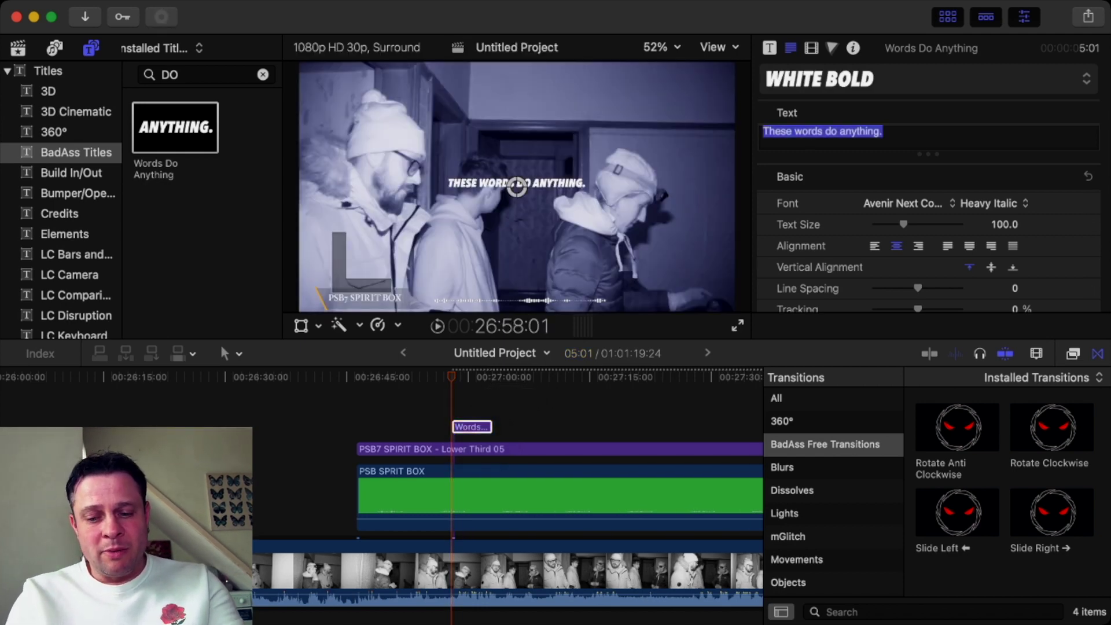
type("DONT")
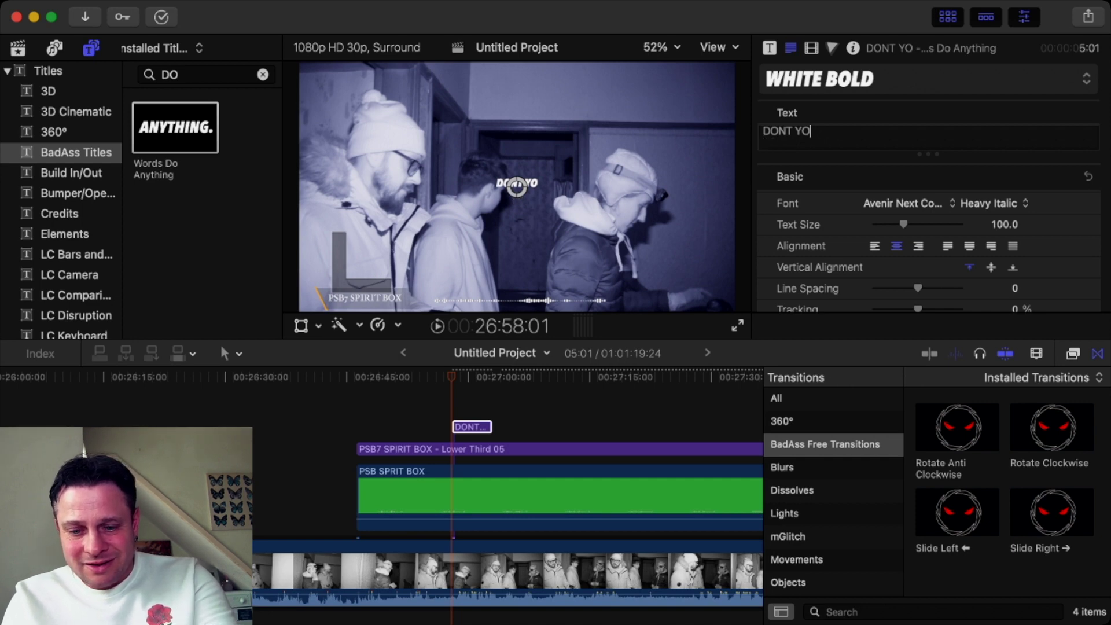
type("YOU")
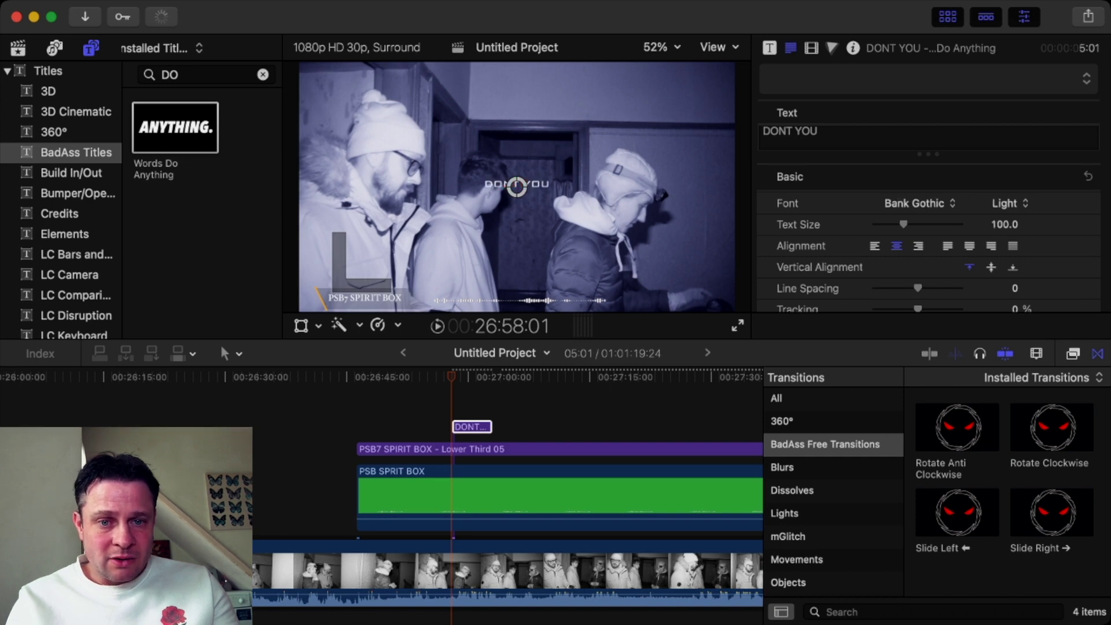
left_click_drag(517, 184, 517, 288)
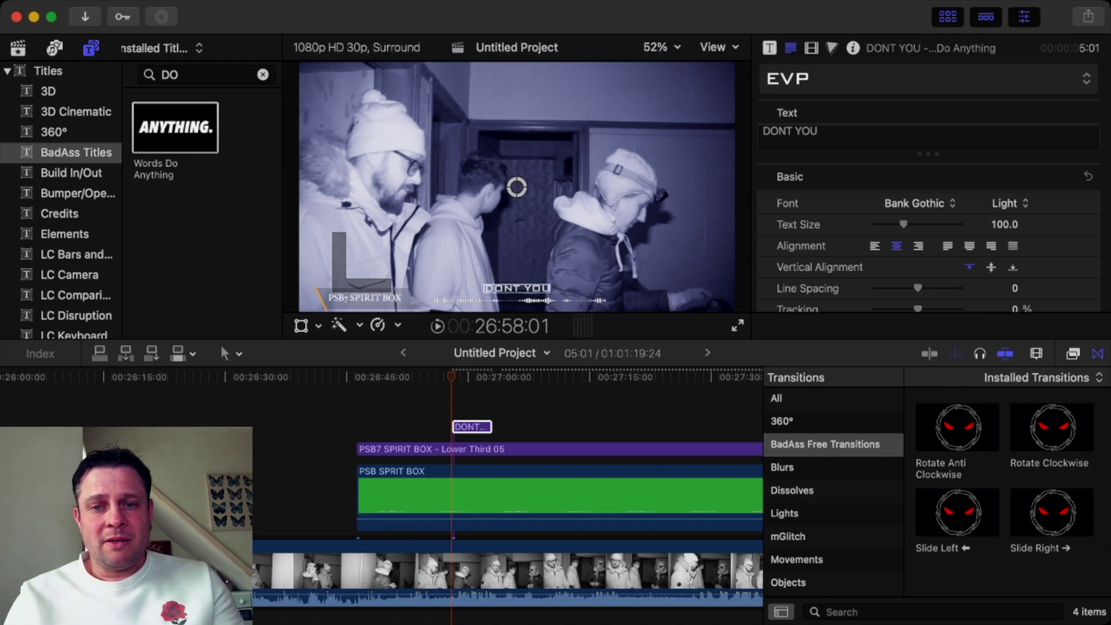
Keyframe the DONT YOU title's Appearance at 96.56% at 26:58:01 and 100% at 26:58:07 so its words appear one by one.
left_click(770, 48)
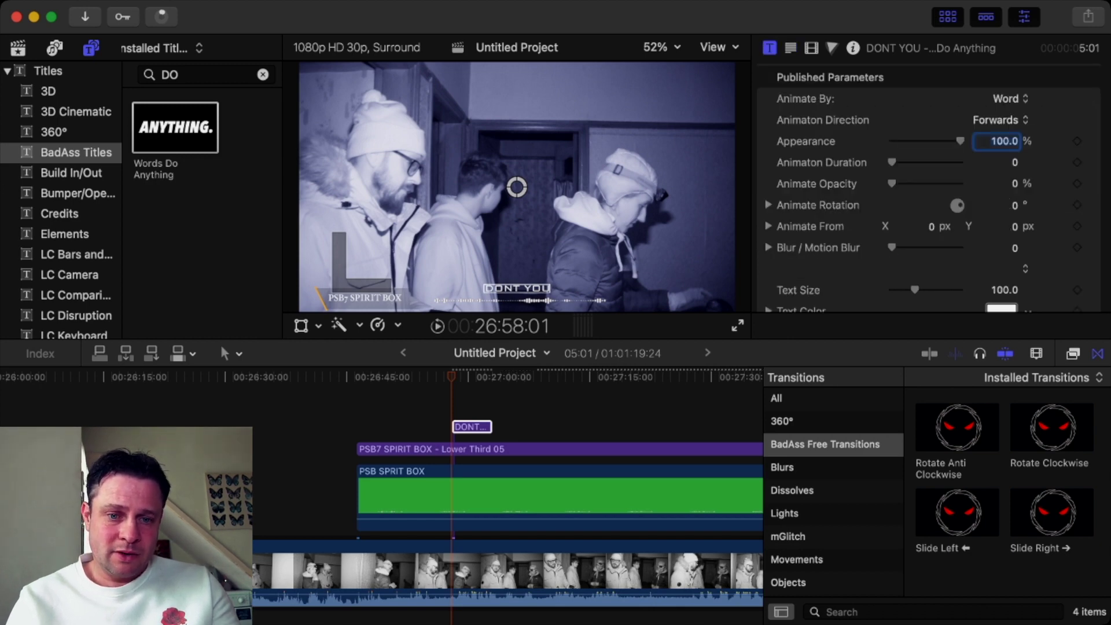
key("Return")
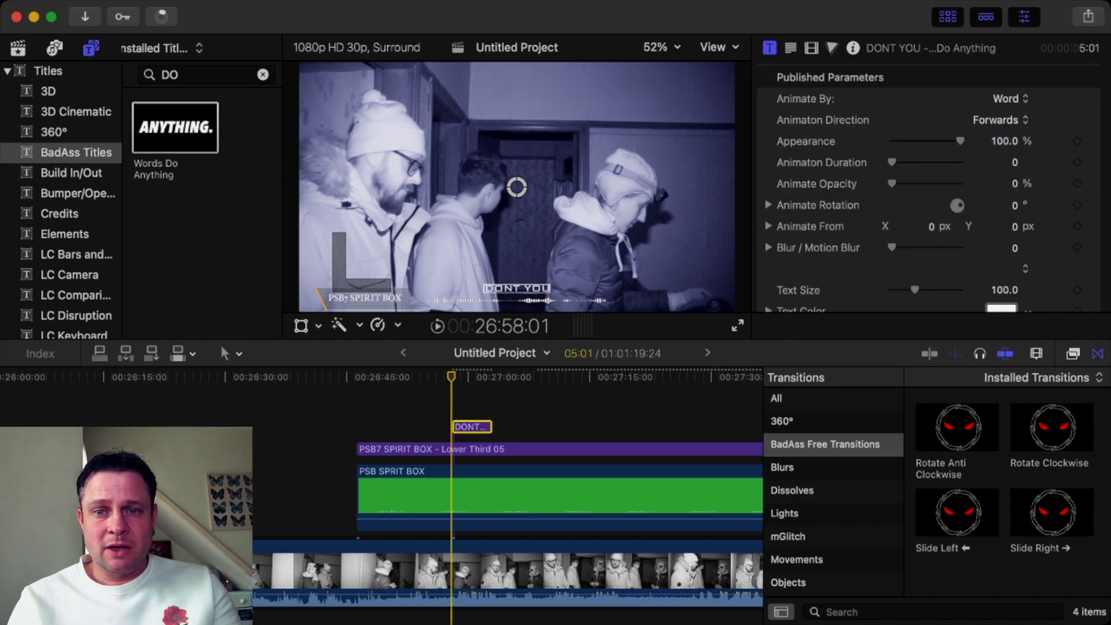
left_click(790, 48)
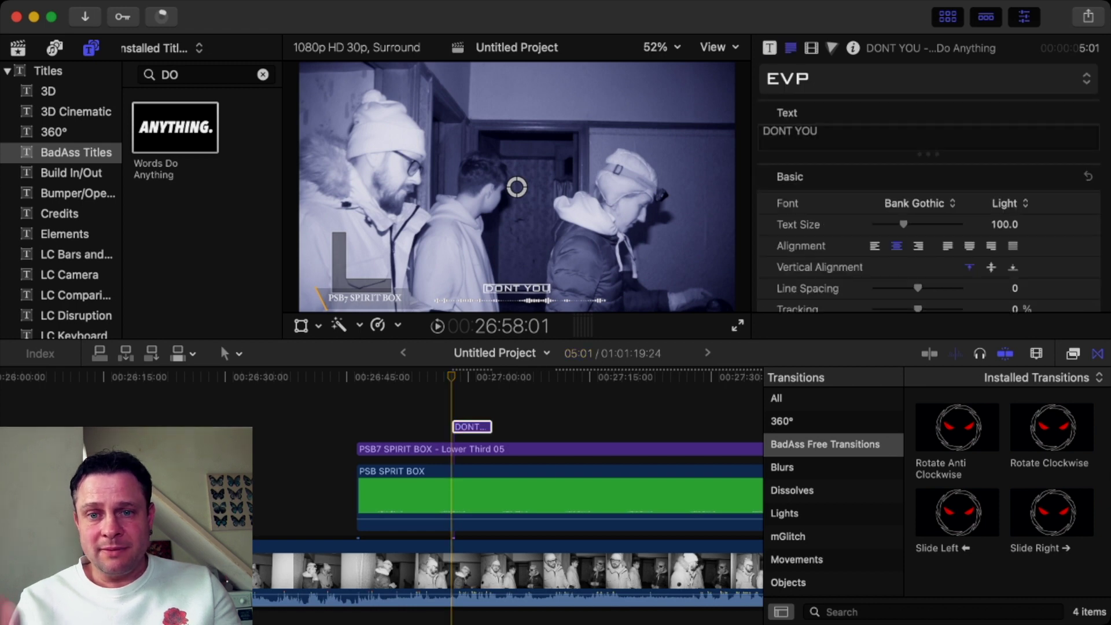
left_click(770, 48)
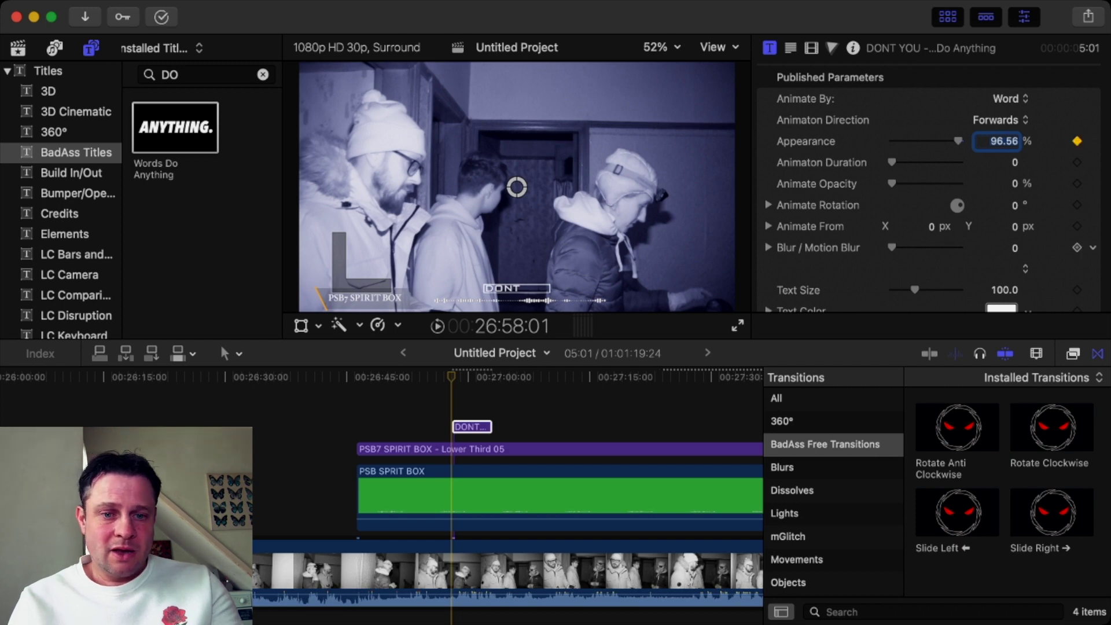
key("Return")
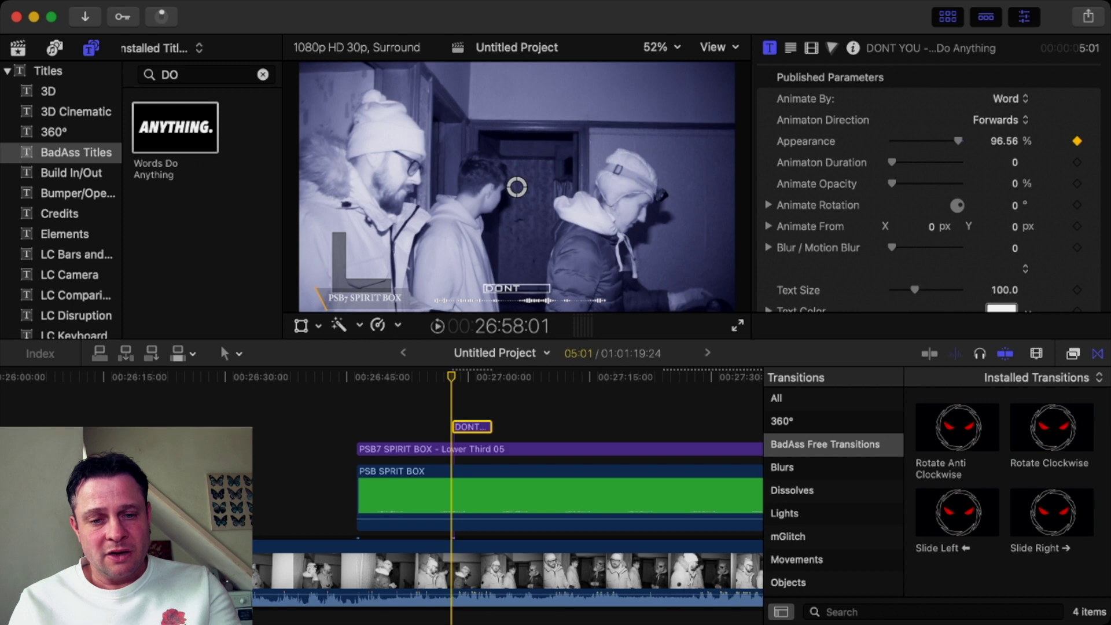
key("space")
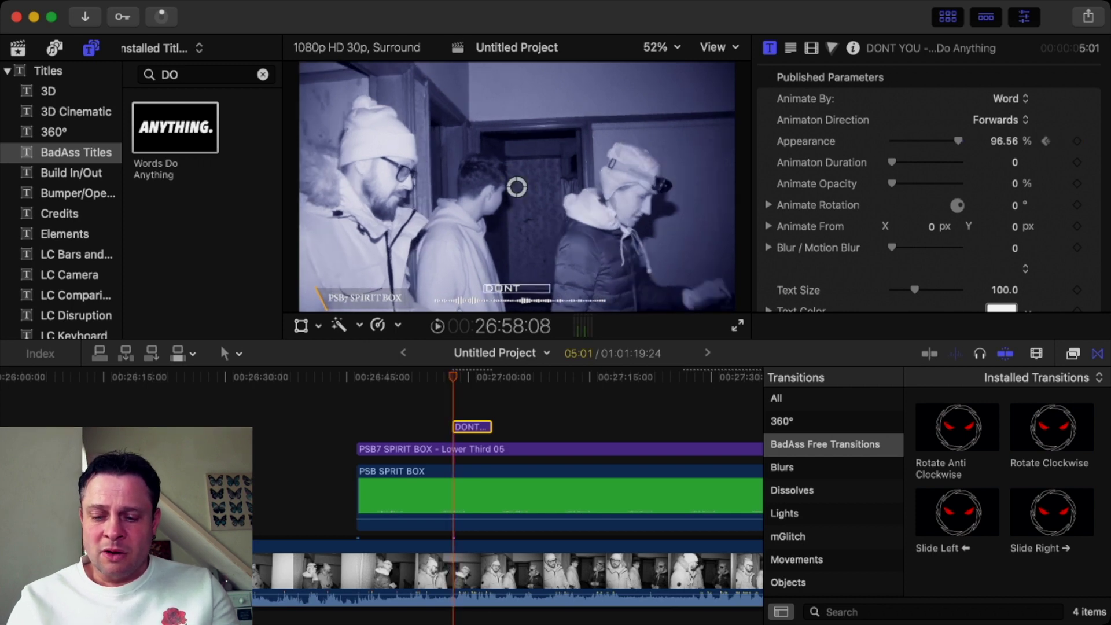
key("Left")
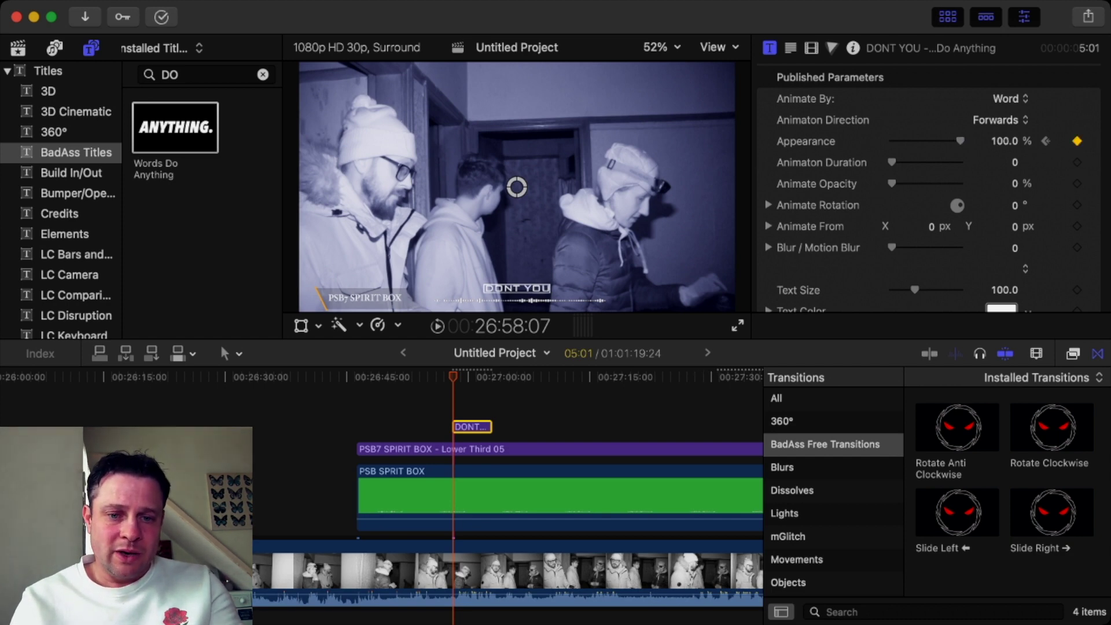
Play back the DONT YOU title from 26:56:20 and trim its end to 26:59:24, giving a duration of 1:23.
left_click(439, 377)
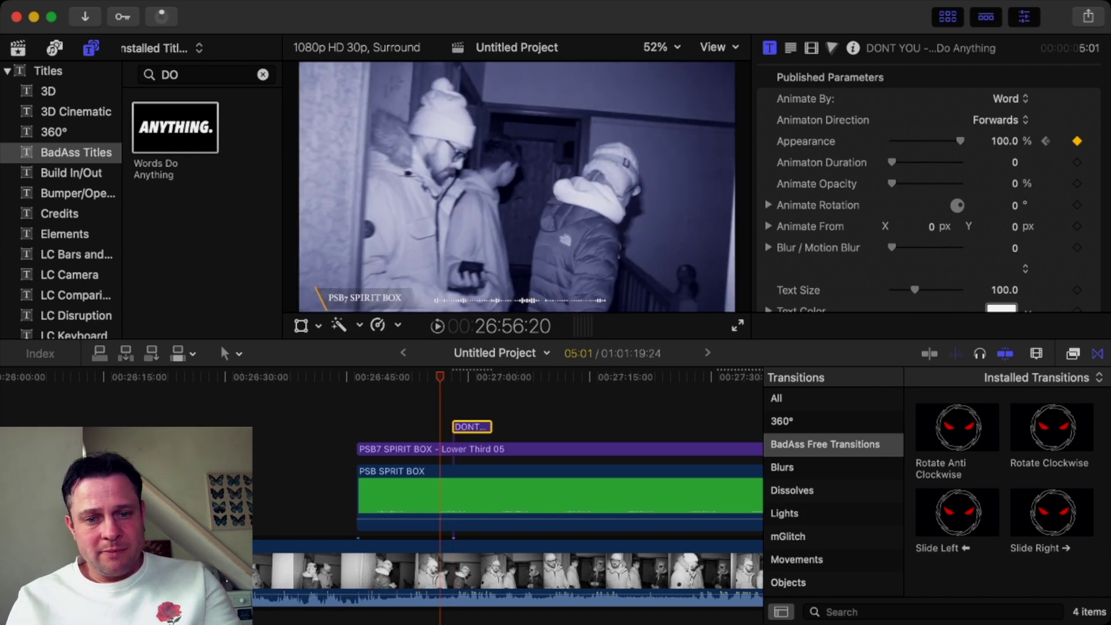
key("space")
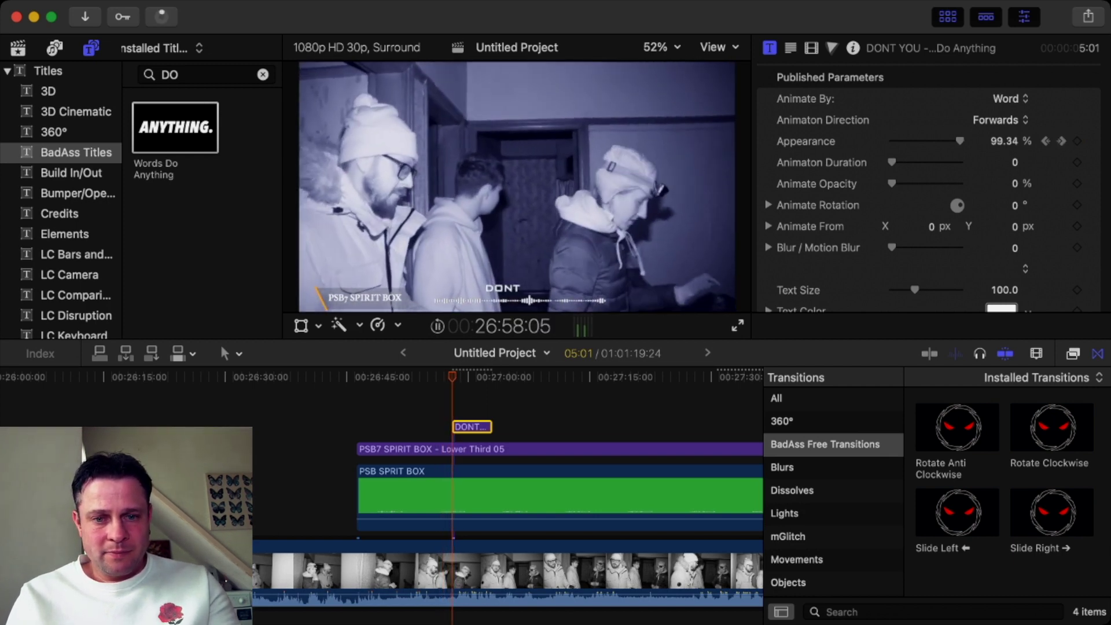
key("space")
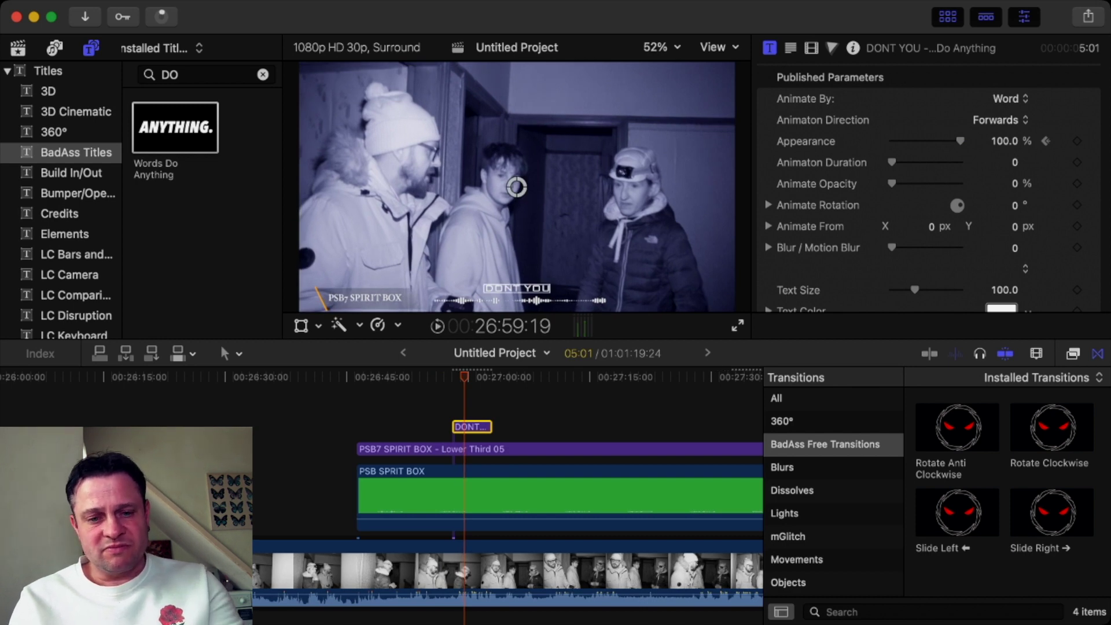
key("Left")
key("space")
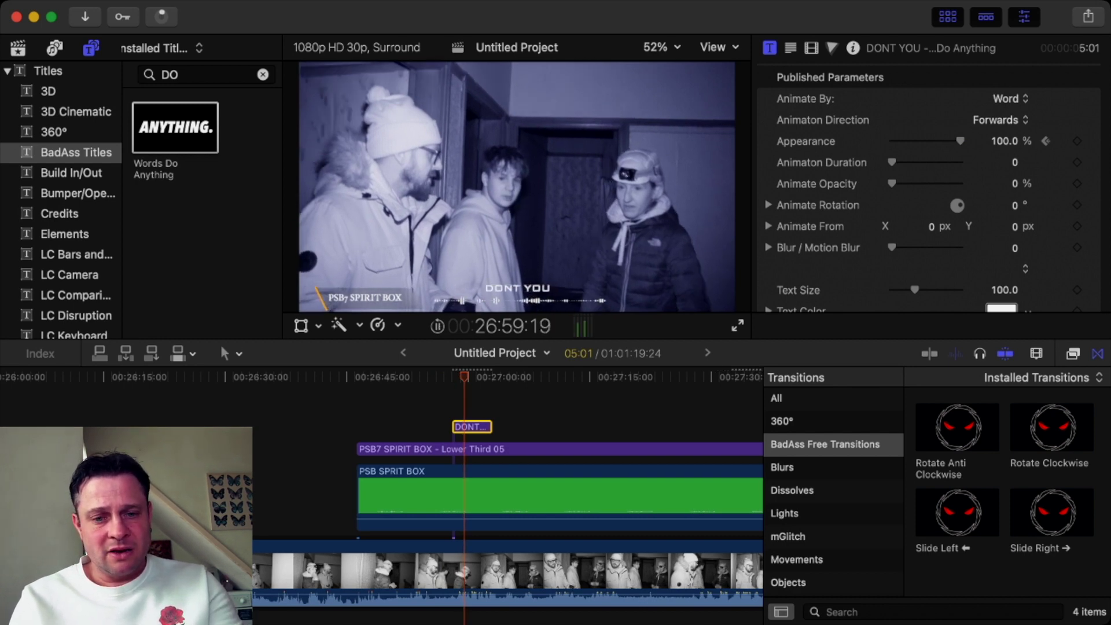
key("space")
left_click_drag(491, 426, 465, 427)
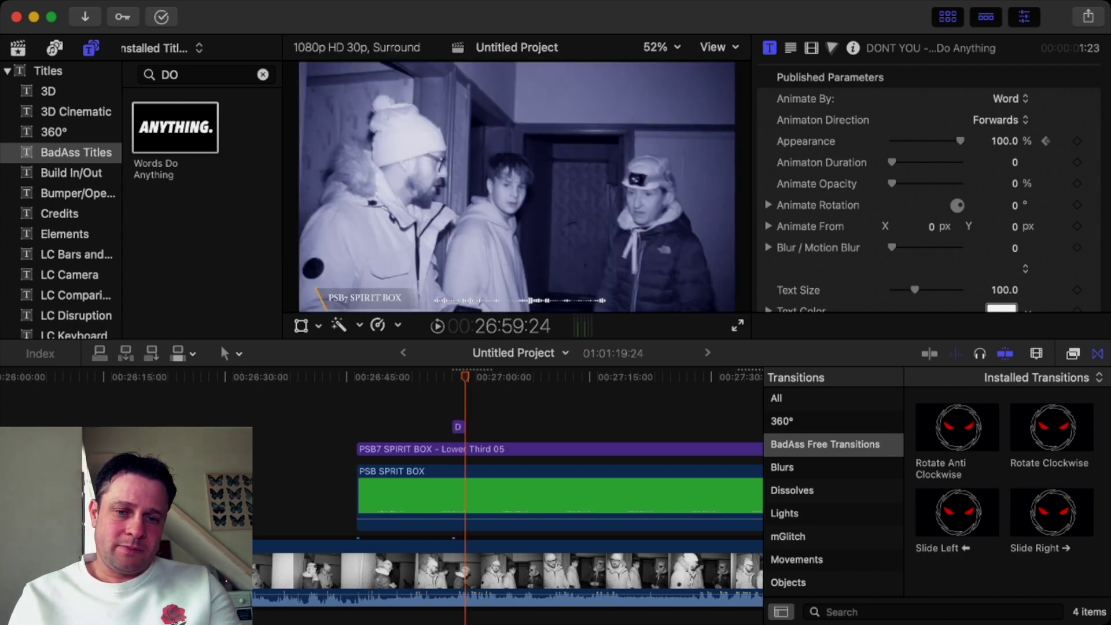
Play the section with the trimmed DONT YOU title again, stop, and select the title with the playhead at 26:59:00.
left_click(431, 449)
key("space")
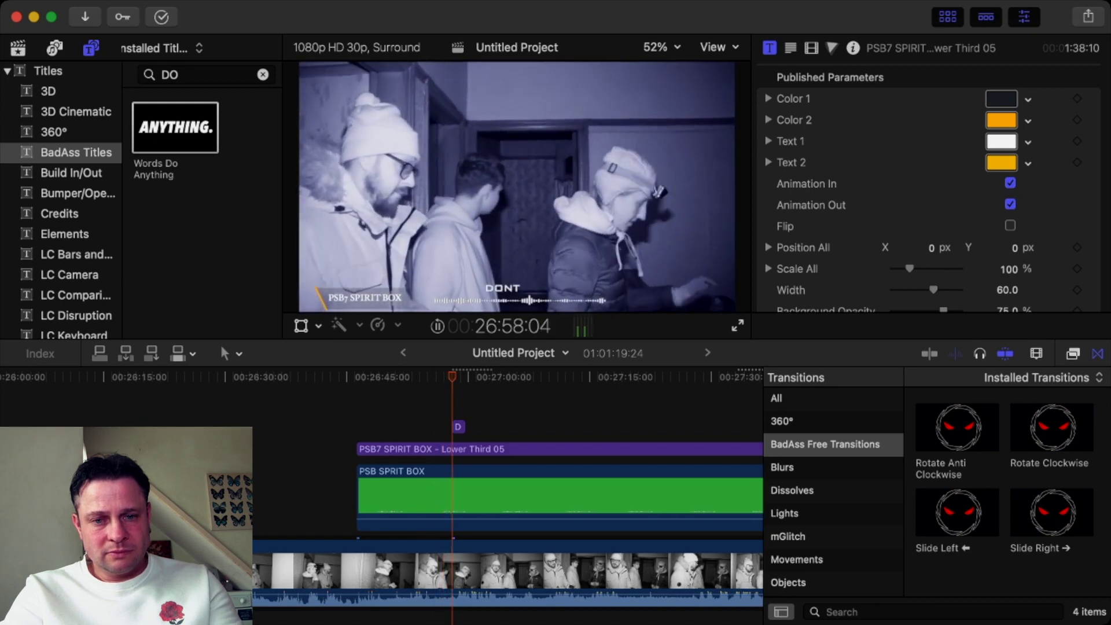
key("space")
left_click(459, 427)
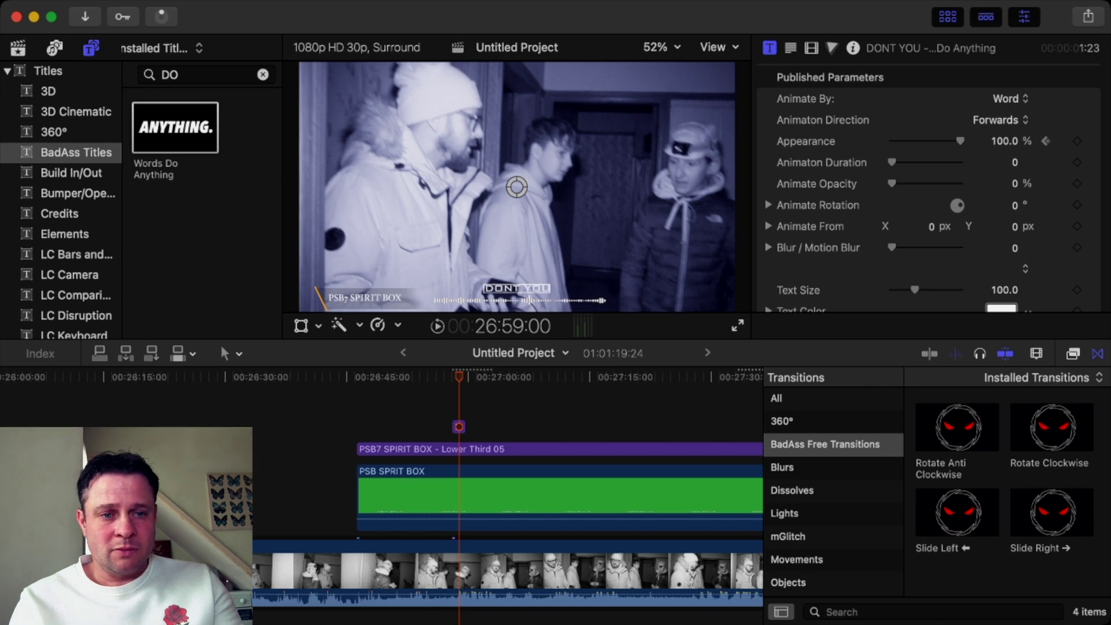
key("super+1")
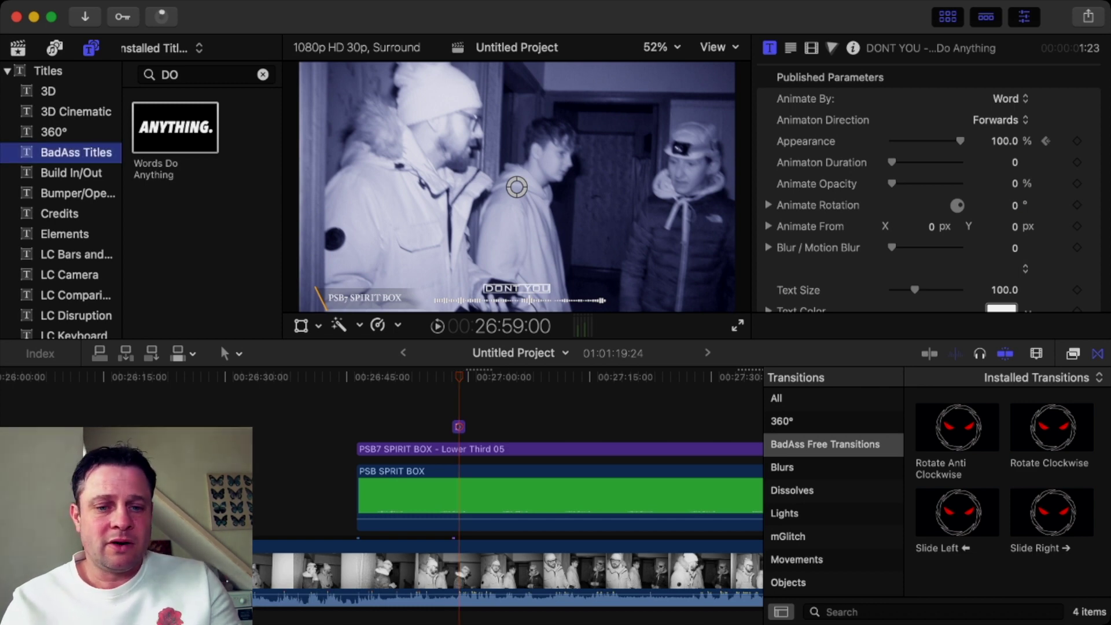
Look through the rest of the timeline to the project's end, playing the footage from about 58:54 and around 1:01:03.
scroll(509, 492, "right", 15)
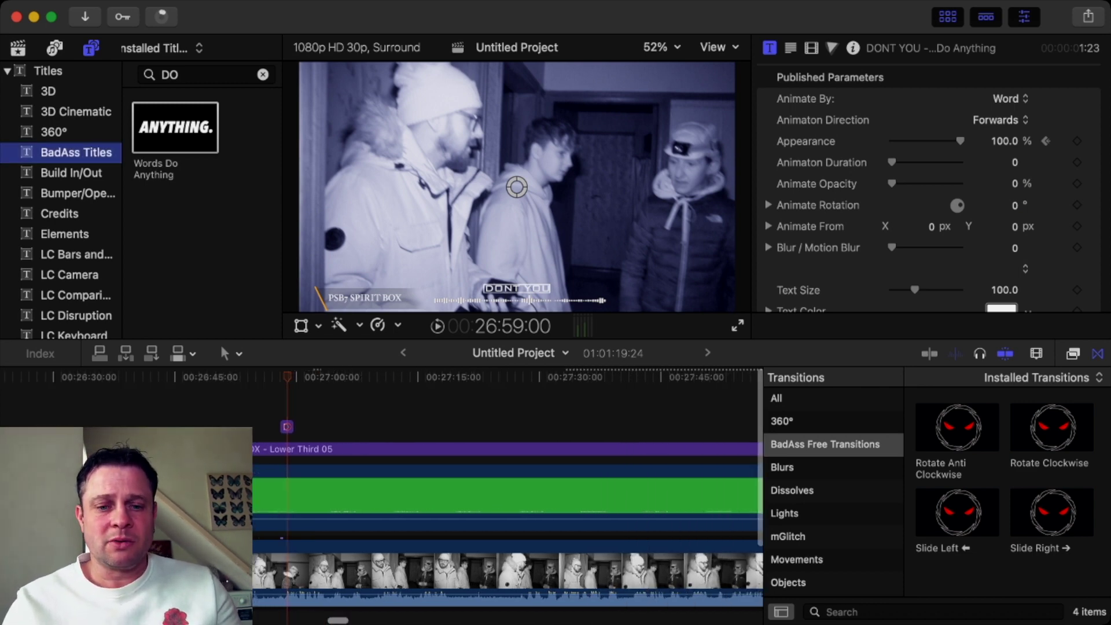
scroll(508, 492, "right", 20)
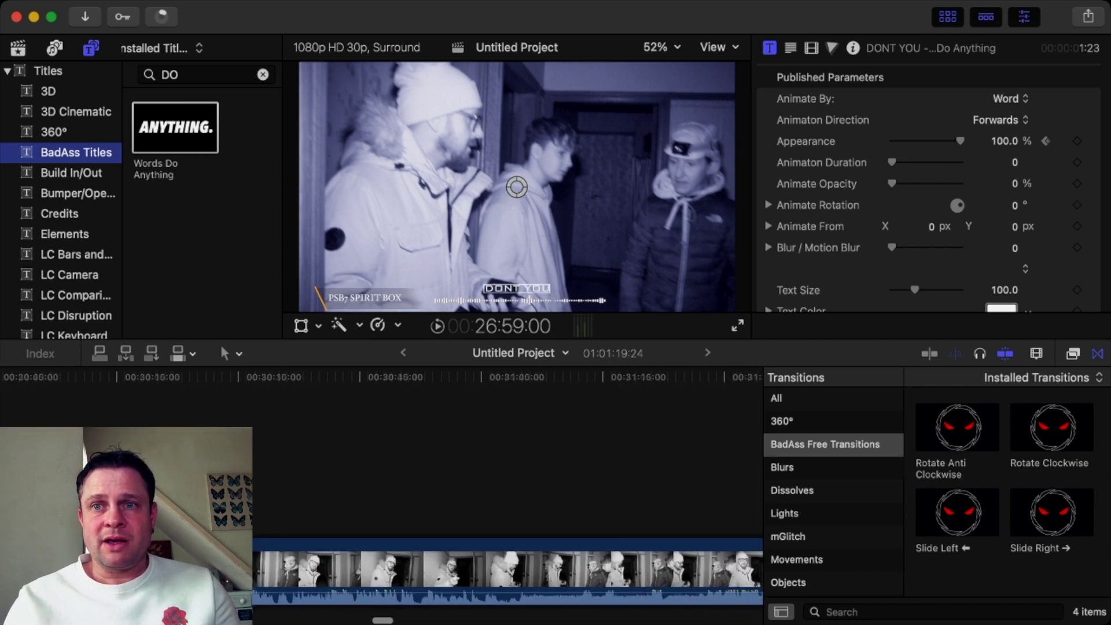
scroll(508, 492, "left", 20)
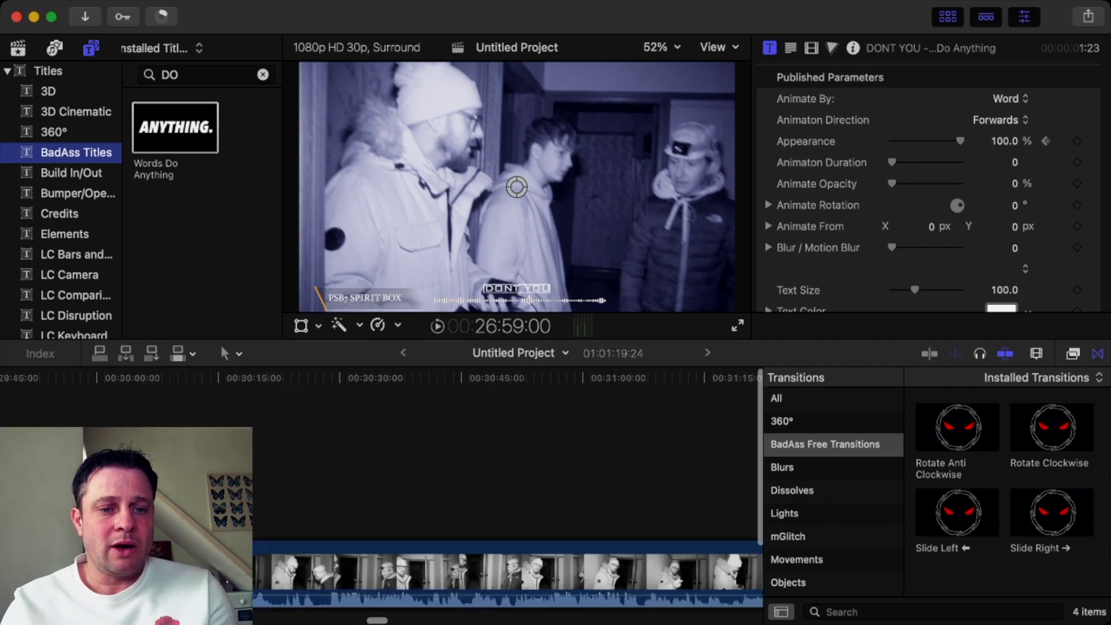
scroll(508, 492, "right", 20)
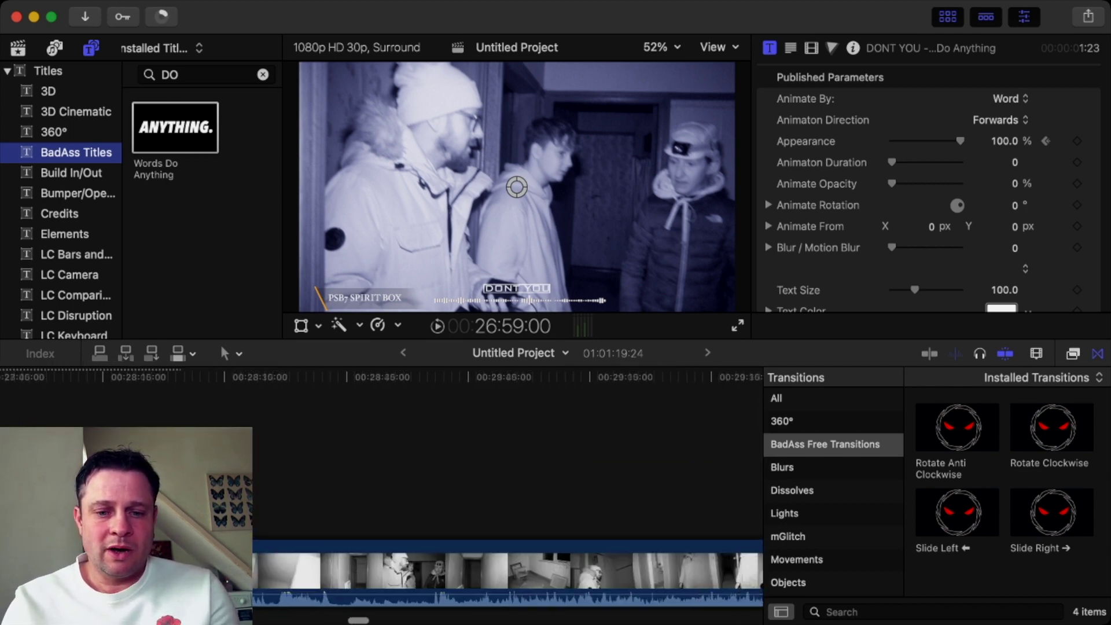
scroll(508, 492, "right", 20)
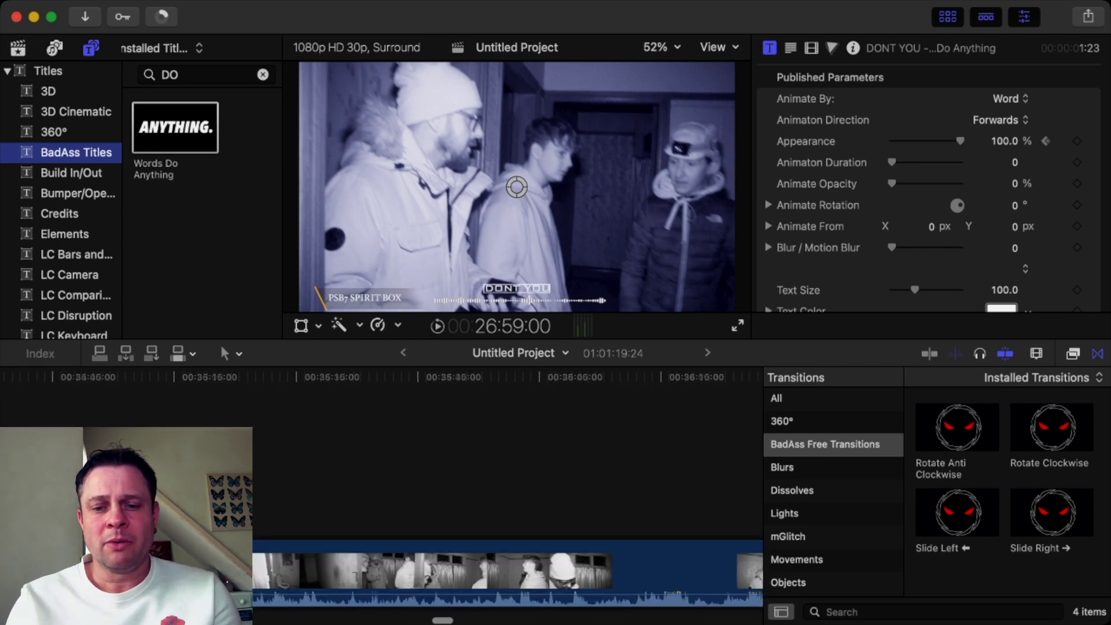
scroll(508, 492, "right", 20)
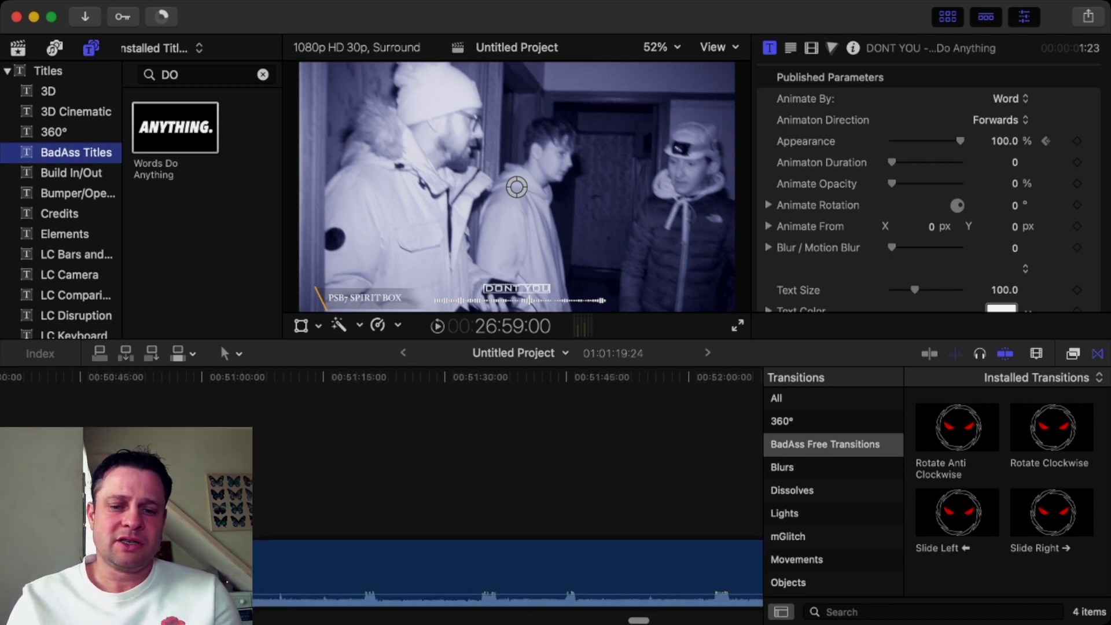
left_click(438, 492)
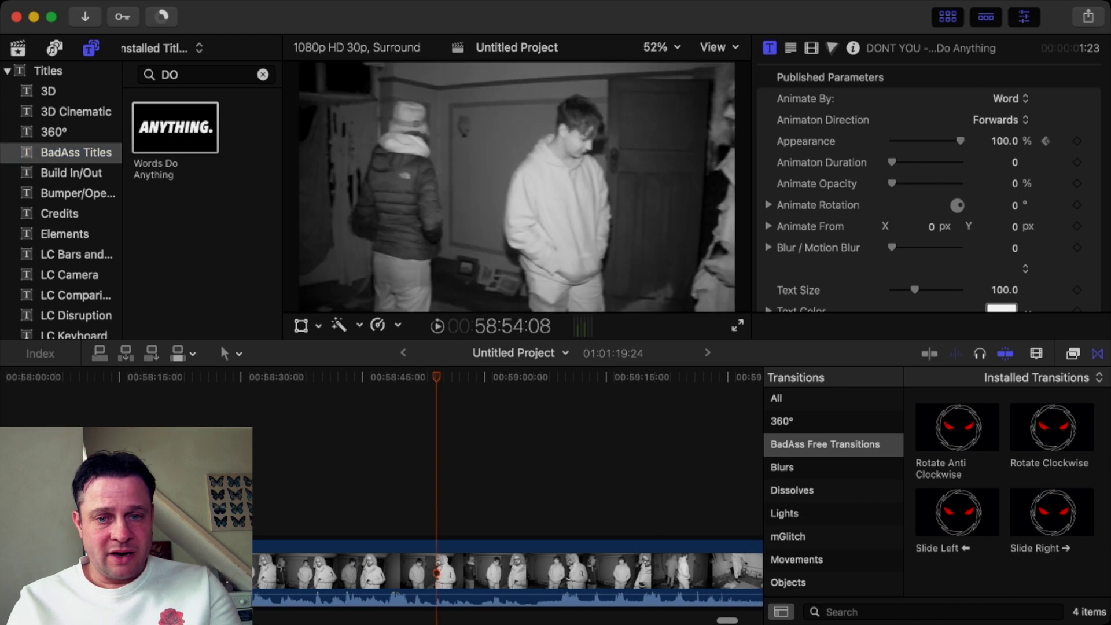
key("space")
scroll(437, 492, "right", 10)
scroll(437, 492, "right", 5)
left_click(437, 491)
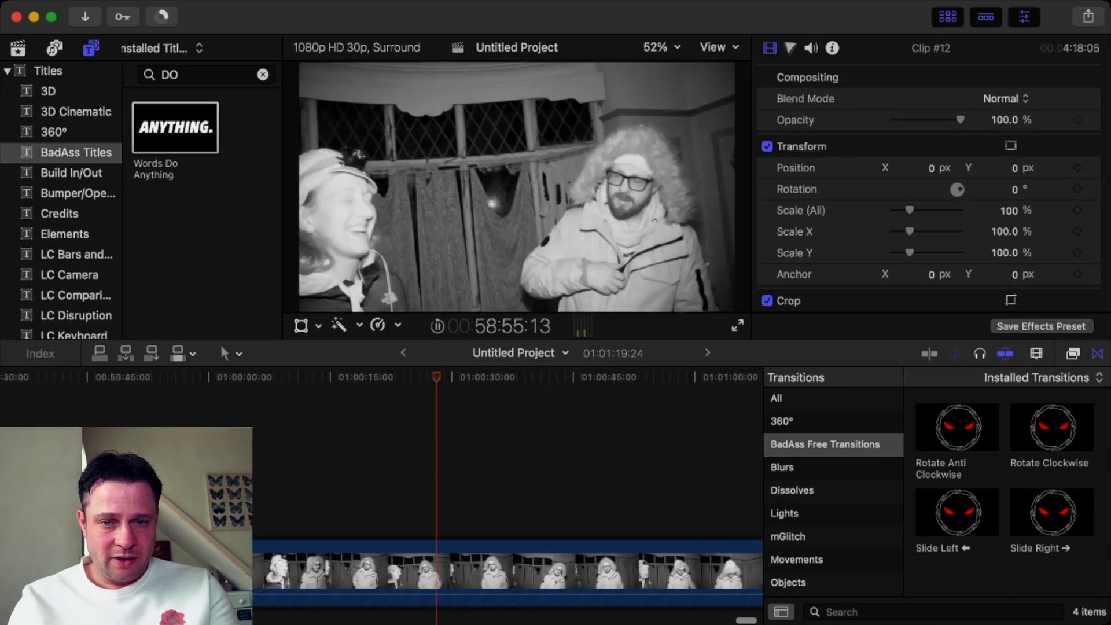
scroll(436, 492, "right", 7)
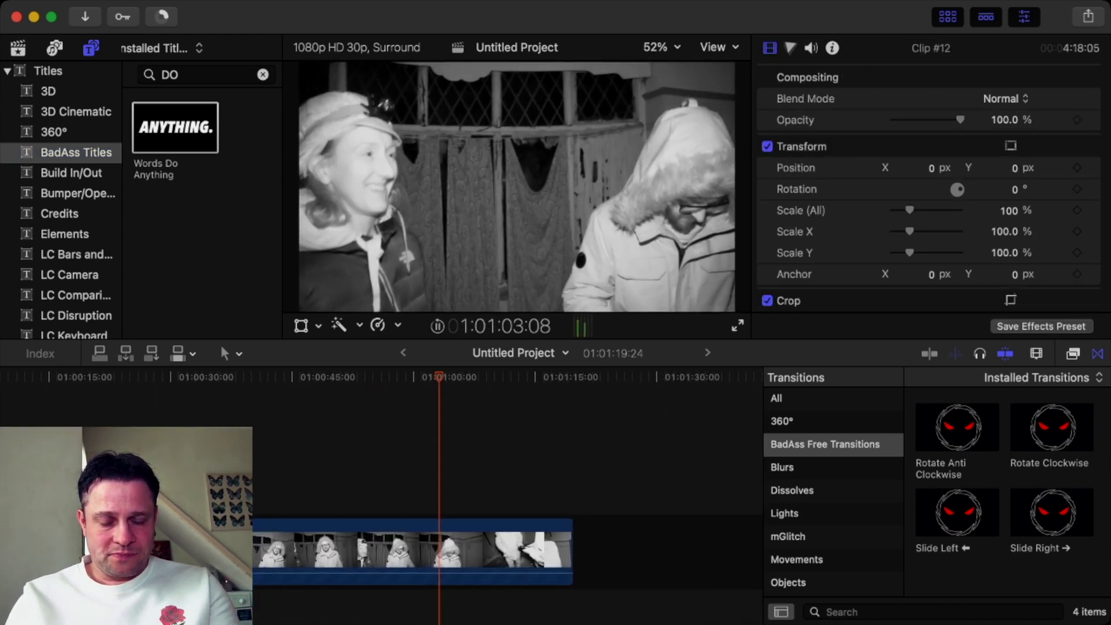
Look back through the timeline from the project's end to about 51:43, playing the footage around 57:01 and 53:42.
scroll(437, 492, "left", 15)
scroll(437, 492, "left", 3)
key("space")
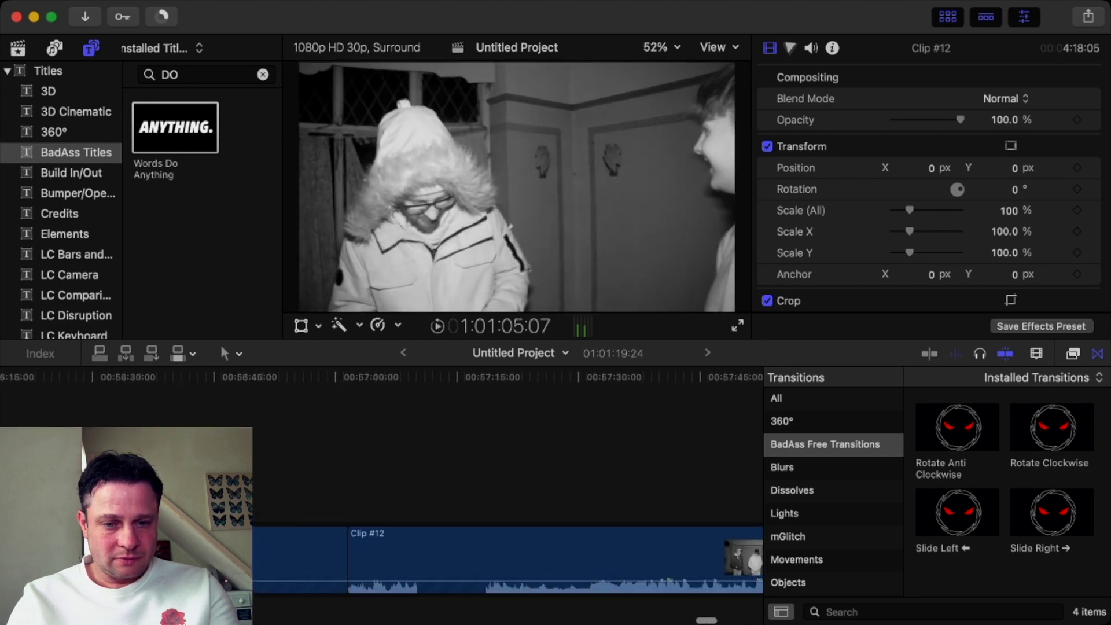
left_click(347, 492)
key("space")
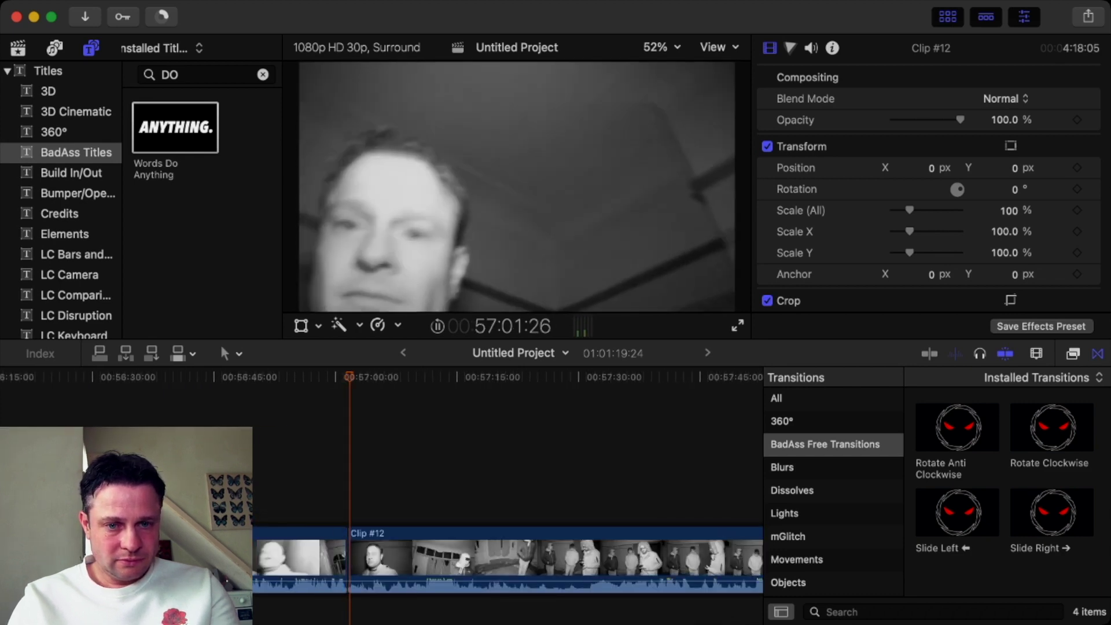
scroll(348, 492, "left", 20)
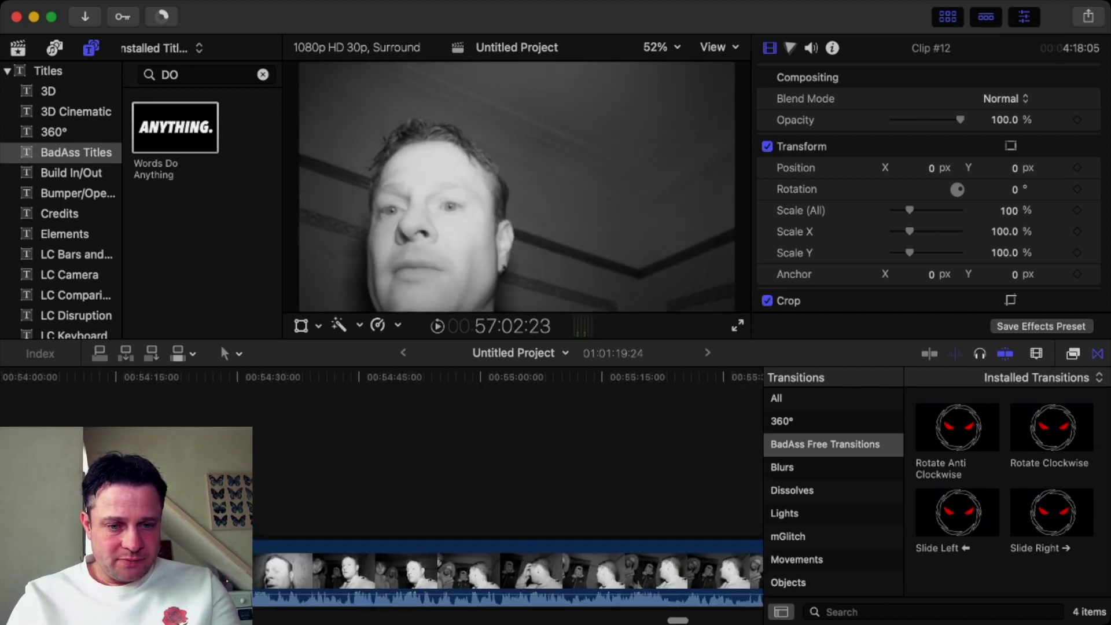
left_click(339, 379)
key("space")
scroll(347, 492, "left", 5)
scroll(347, 492, "left", 6)
left_click(340, 379)
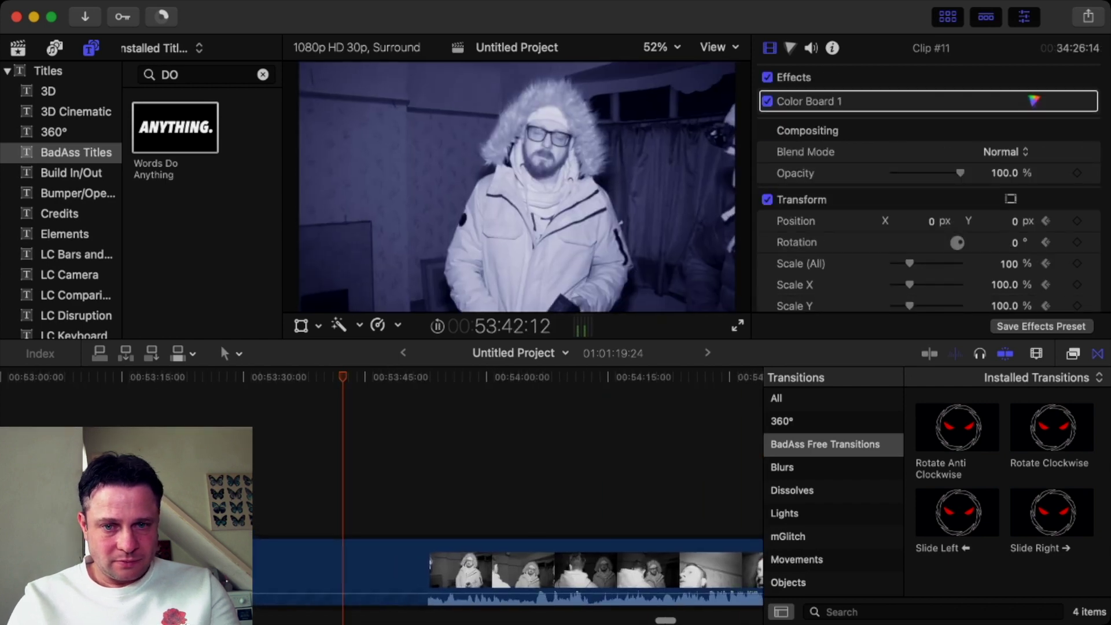
scroll(508, 492, "left", 5)
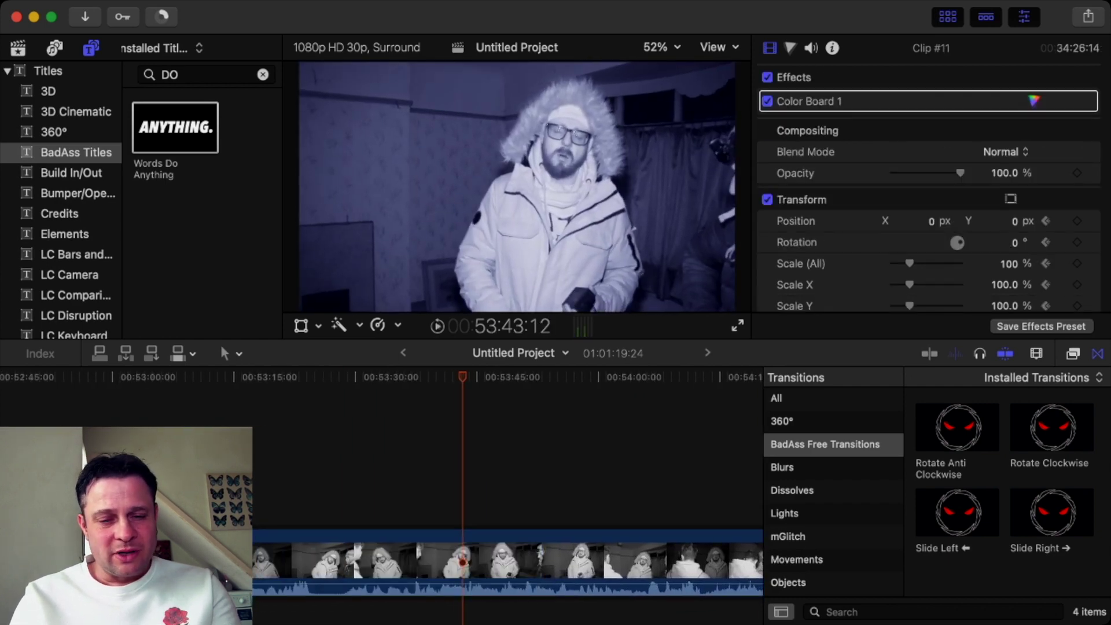
scroll(508, 492, "left", 15)
left_click(342, 379)
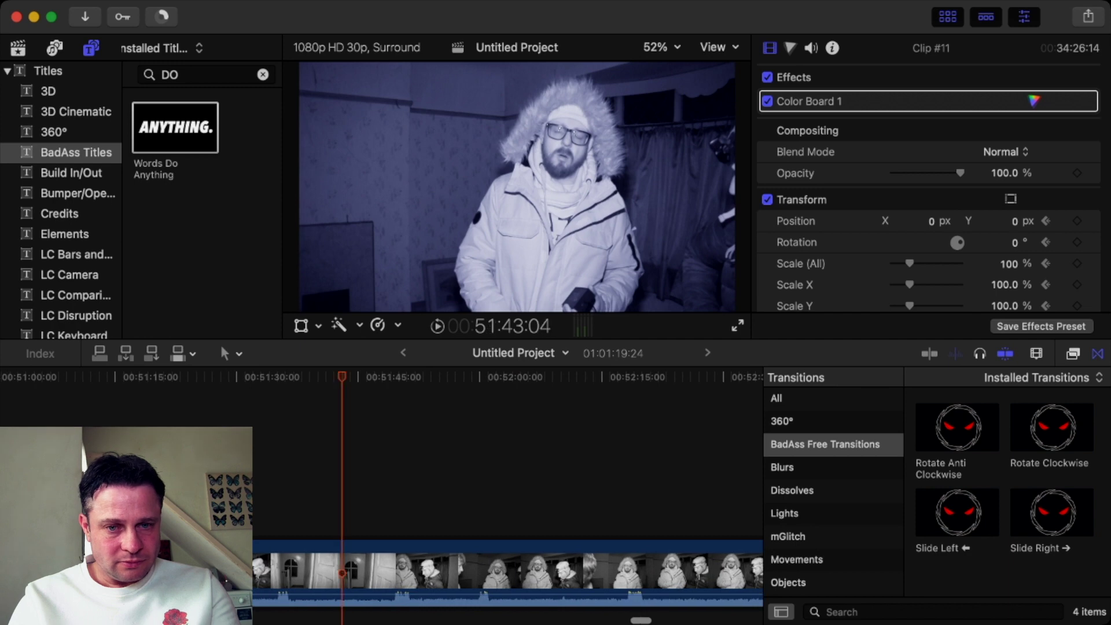
Examine the footage from about 54:46 back to 52:37, sampling it around 53:56 on the way.
scroll(509, 492, "right", 20)
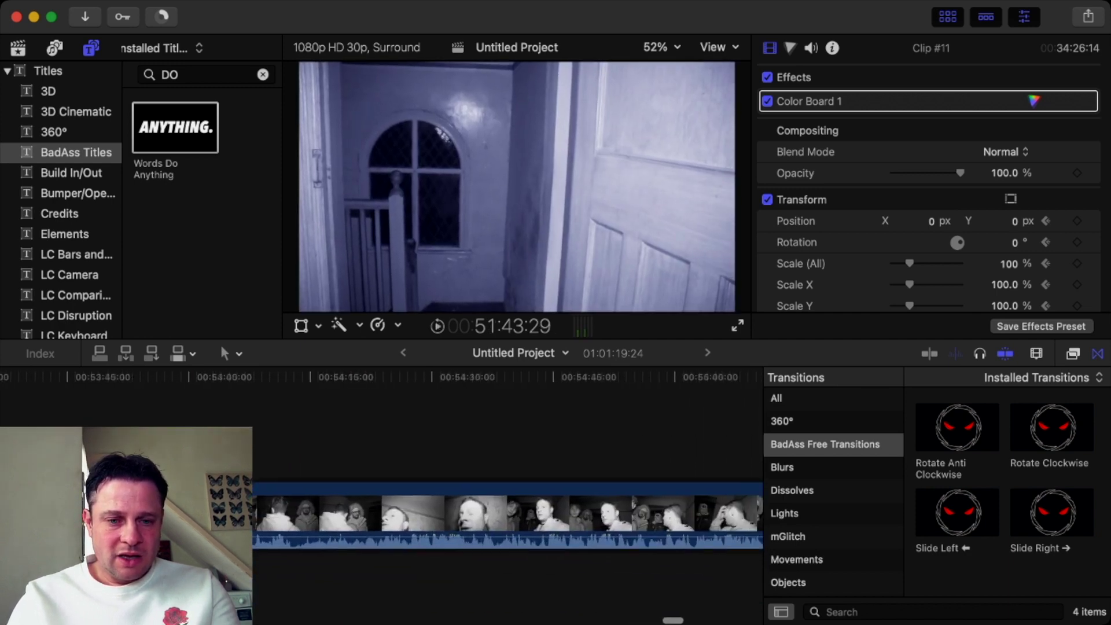
left_click(287, 379)
key("space")
scroll(508, 492, "left", 6)
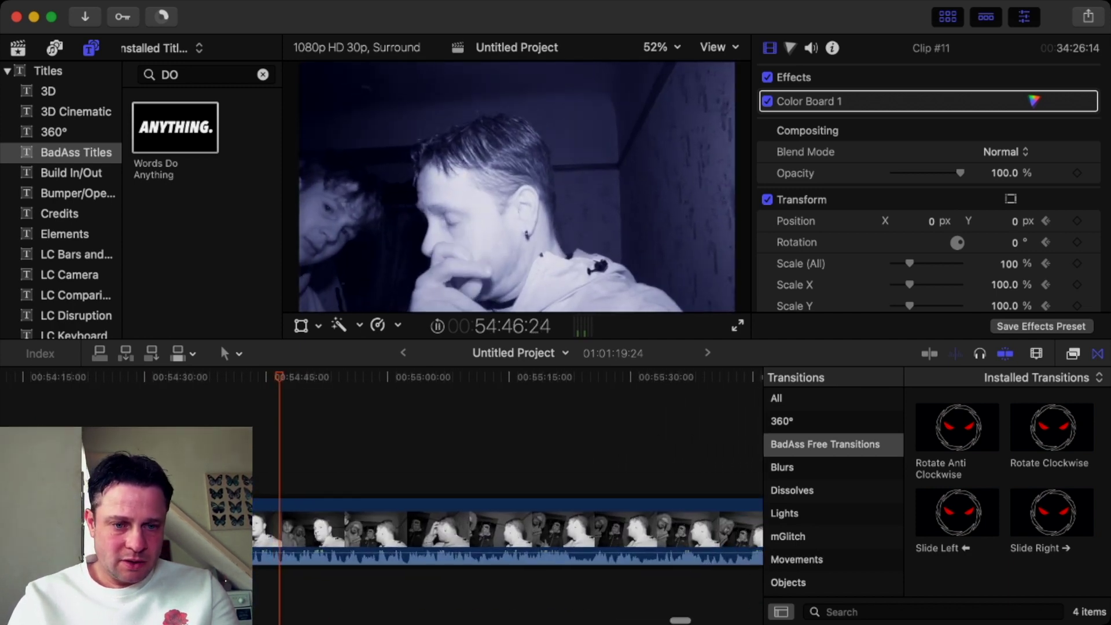
scroll(265, 419, "left", 8)
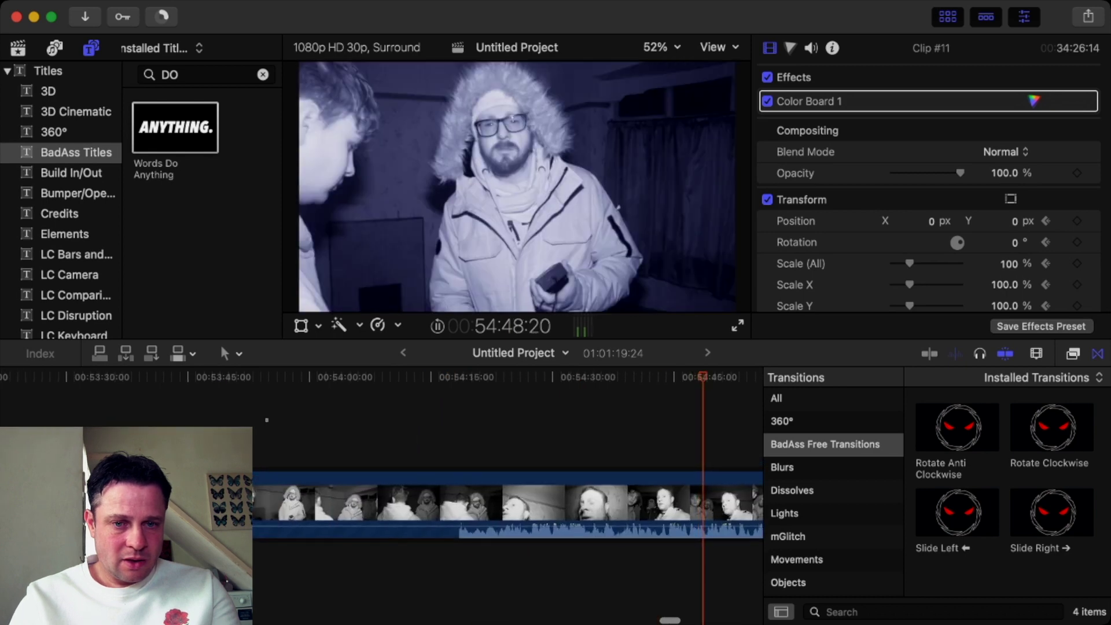
left_click(265, 419)
scroll(508, 492, "left", 15)
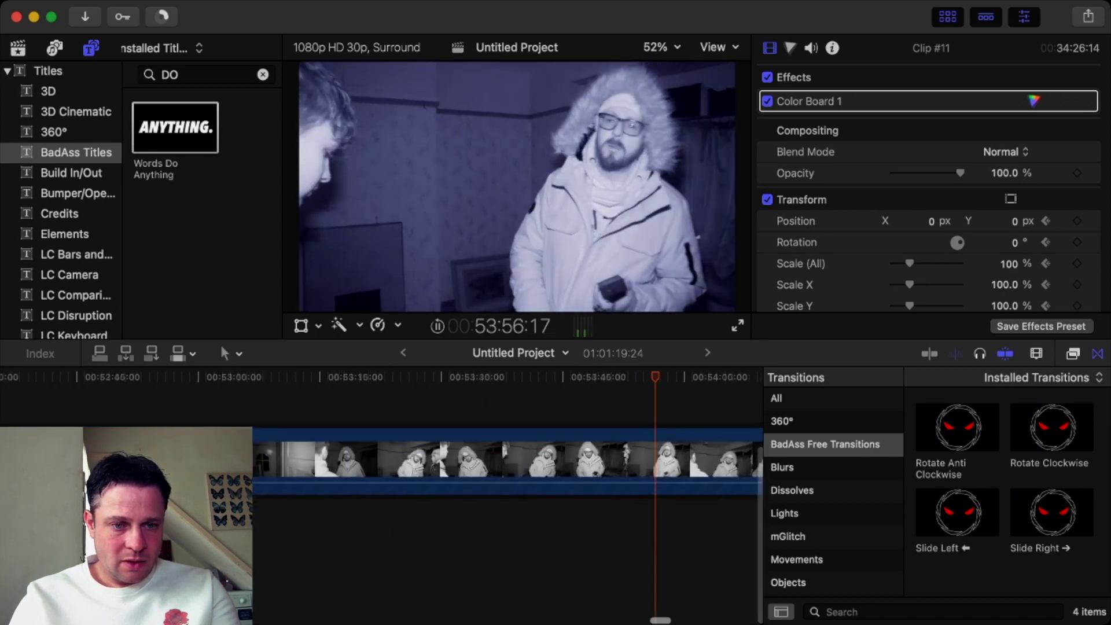
scroll(508, 463, "left", 7)
left_click(266, 419)
scroll(266, 419, "left", 10)
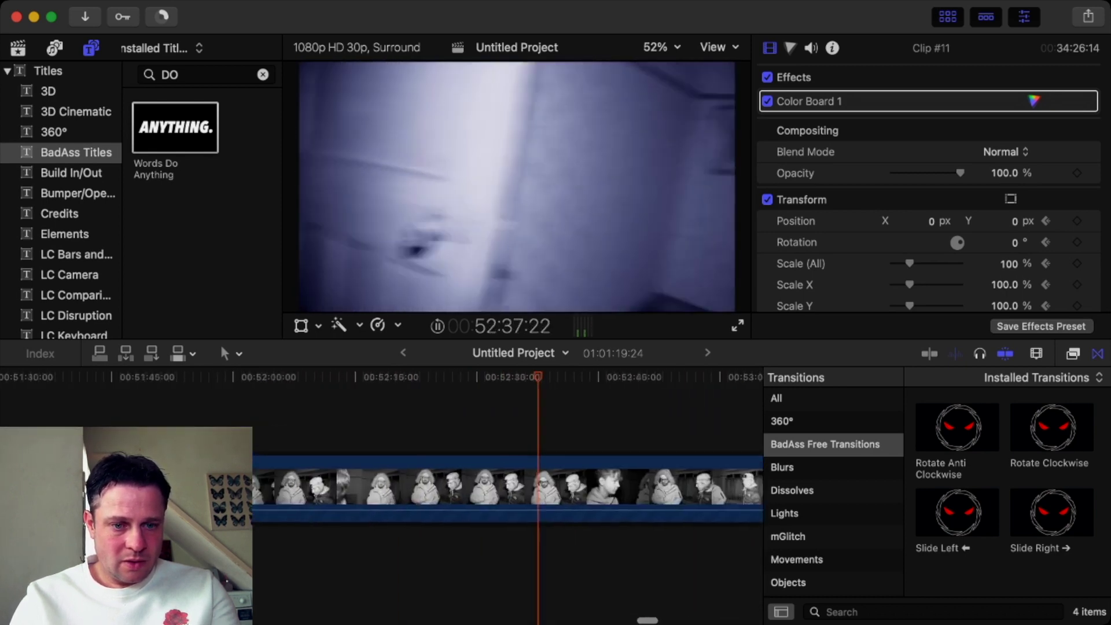
Look forward through the footage from about 52:39 to 54:36 for a talking section, sampling it around 53:57 and 54:22.
scroll(509, 492, "right", 10)
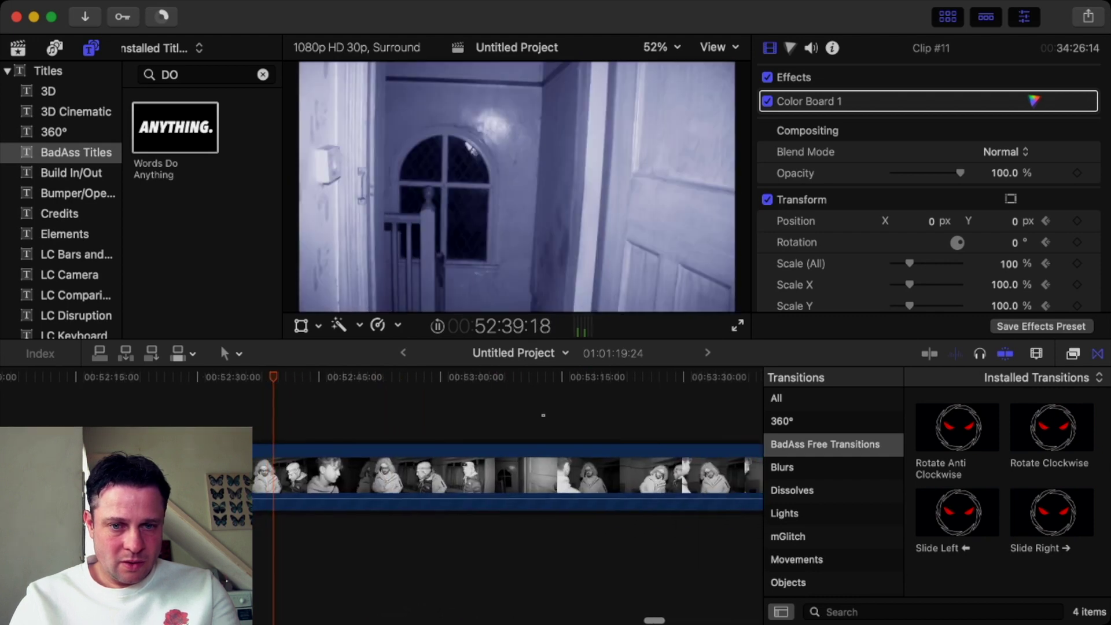
left_click(543, 415)
scroll(543, 415, "right", 10)
left_click(546, 415)
scroll(546, 415, "right", 6)
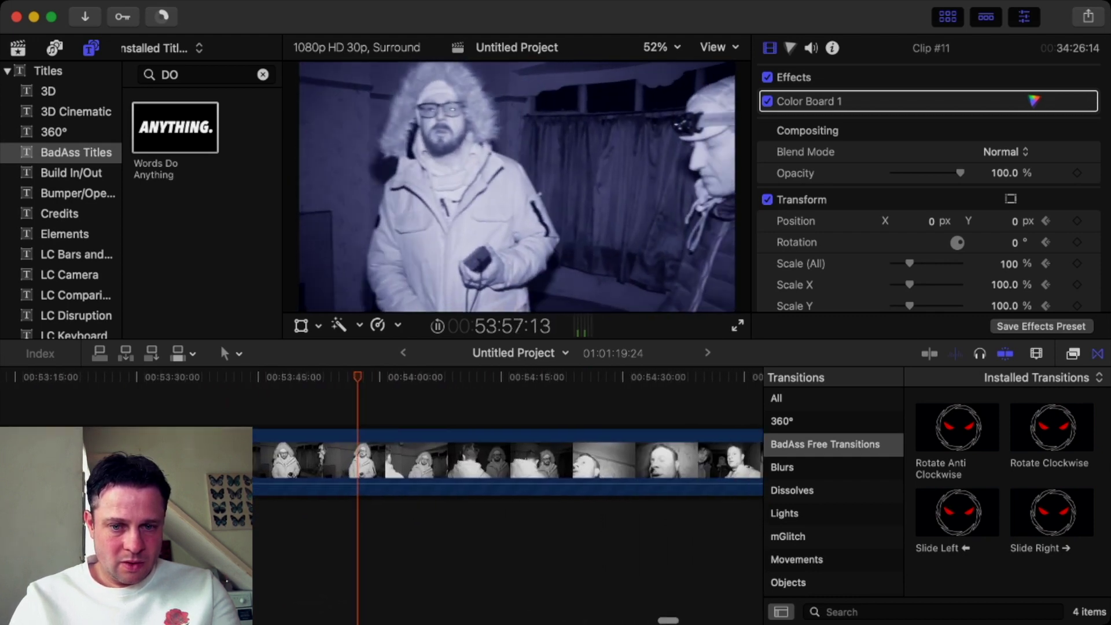
left_click(545, 415)
scroll(508, 463, "right", 5)
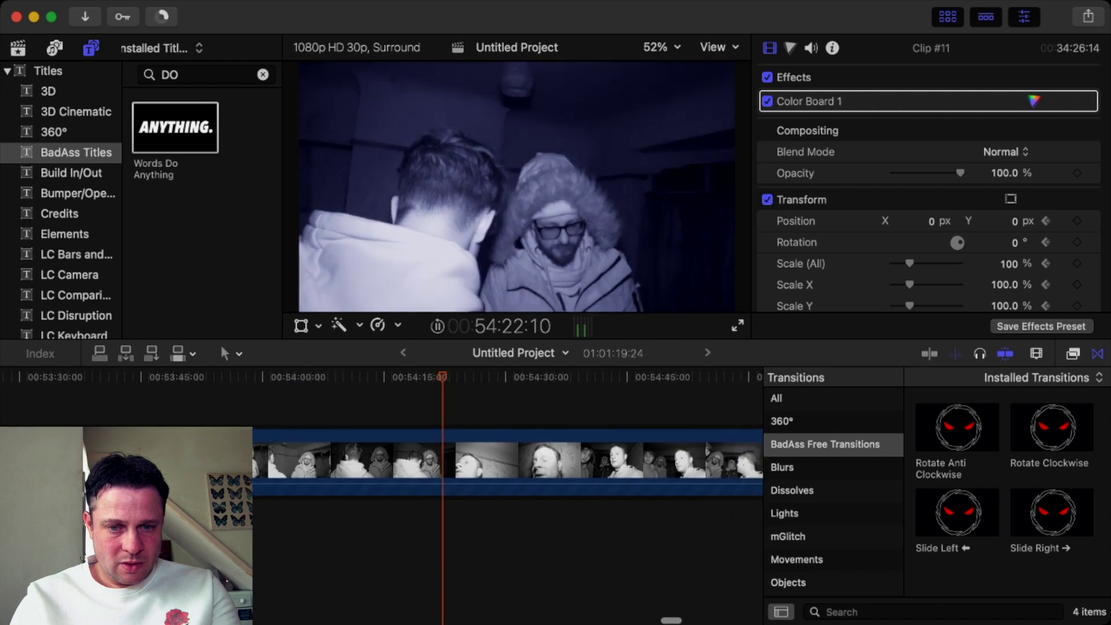
left_click(548, 415)
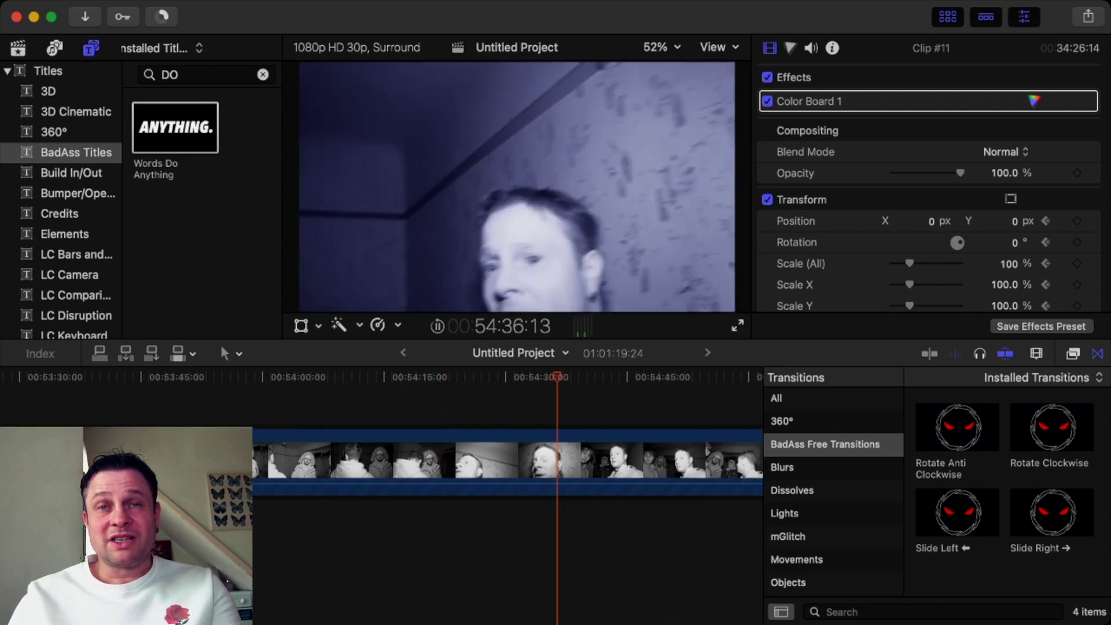
Play the talking section from about 54:36, select Clip #11 and split it at 54:42:27.
key("space")
key("space")
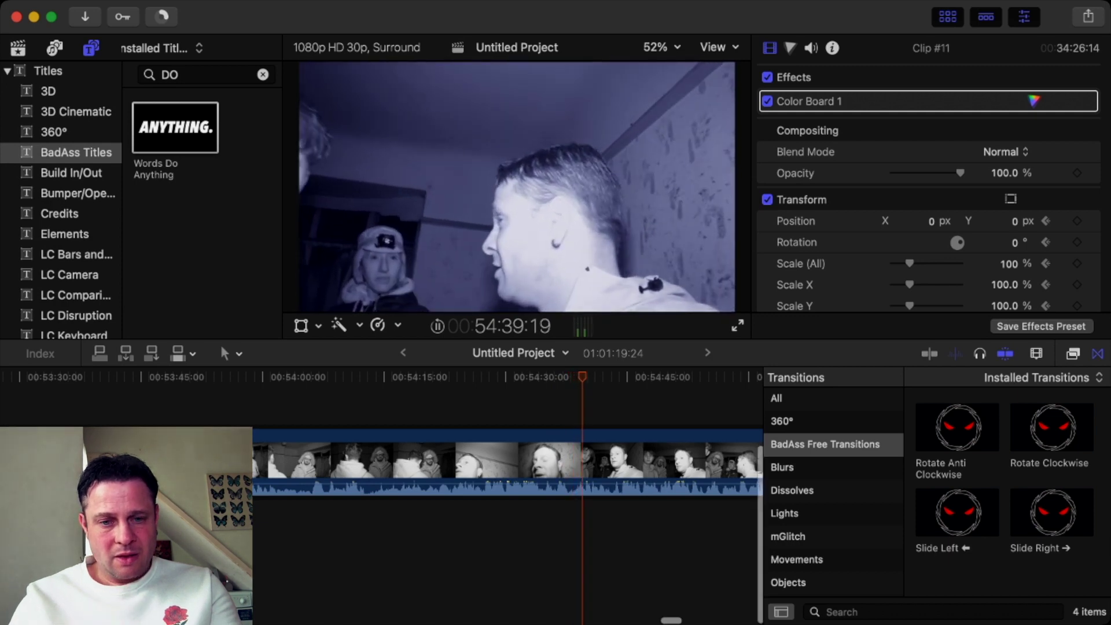
scroll(553, 490, "right", 3)
left_click(551, 486)
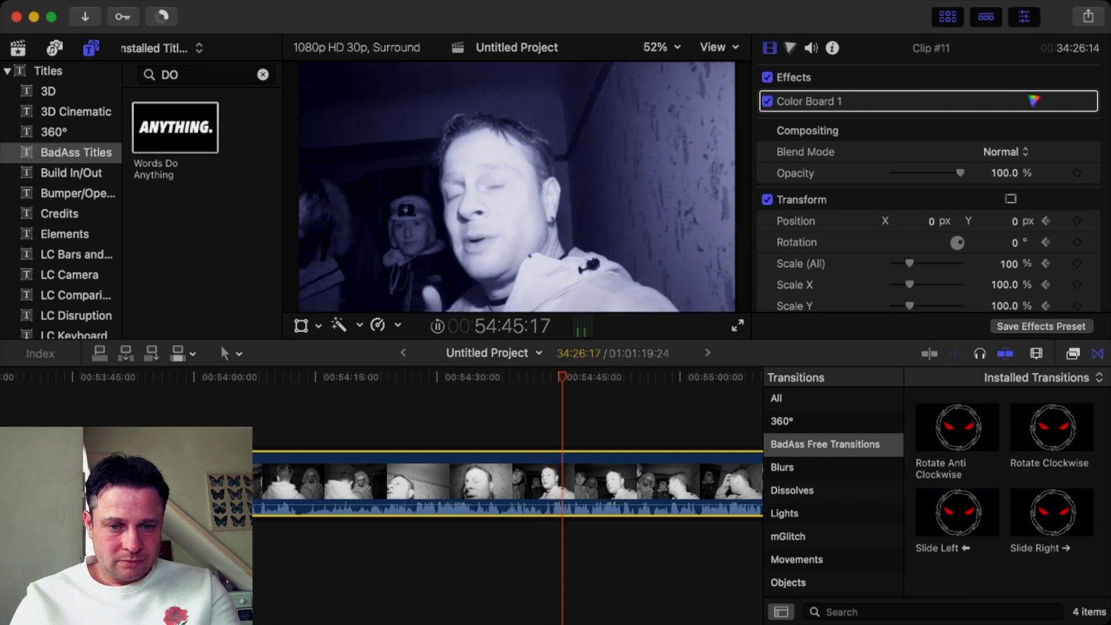
left_click(526, 377)
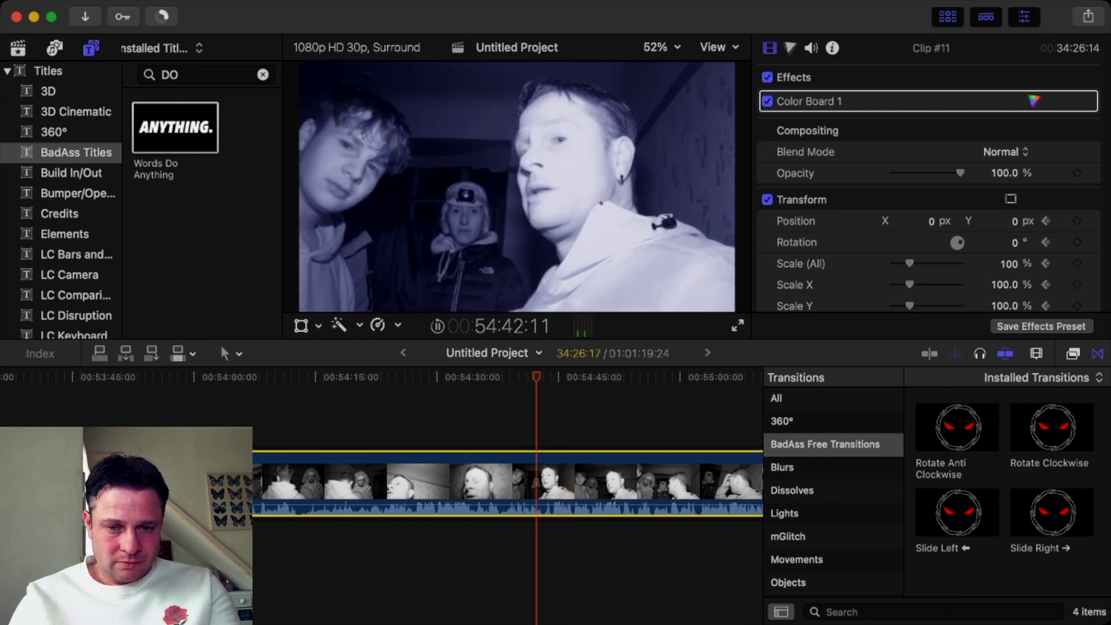
key("space")
key("super+b")
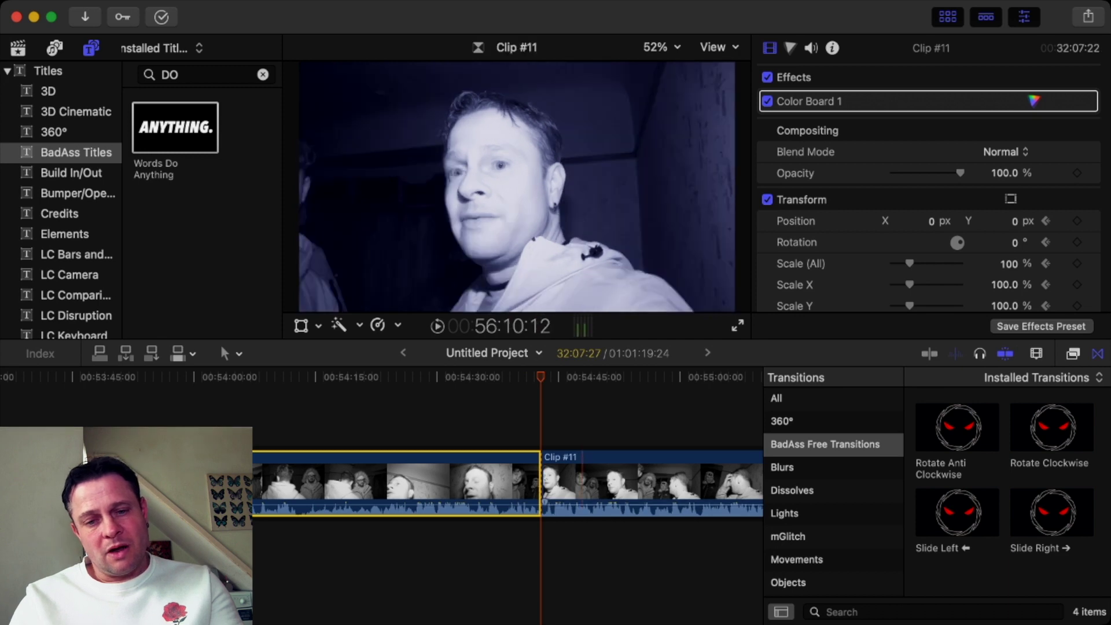
Play on from the cut at 54:42:27 and split Clip #11 again at 54:46:03, where the speaker pauses.
scroll(508, 479, "right", 5)
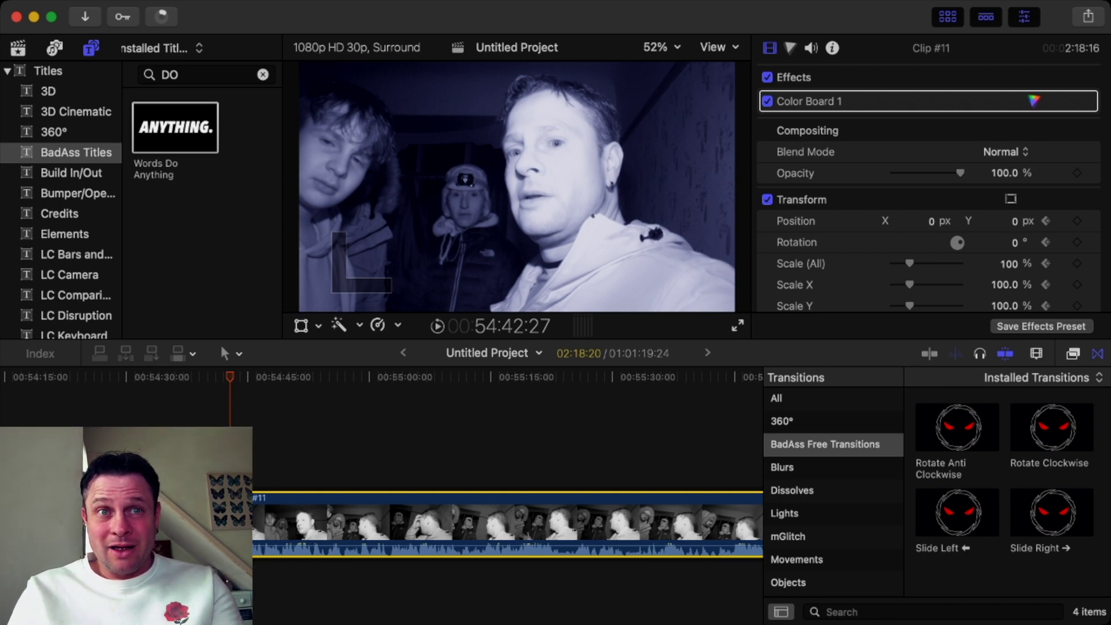
key("space")
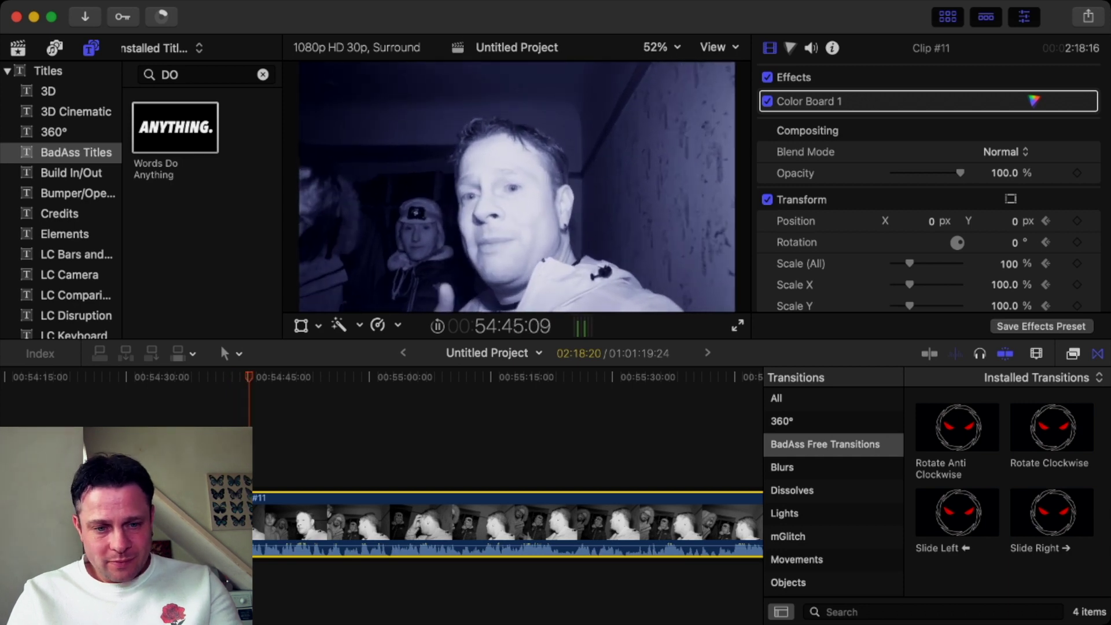
key("space")
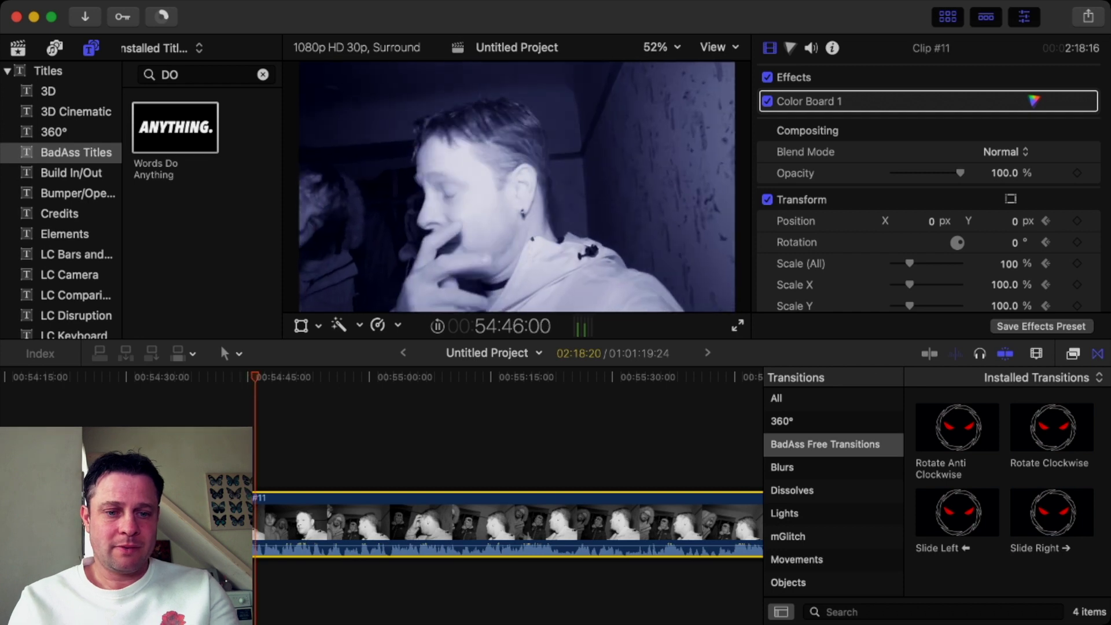
key("space")
key("super+b")
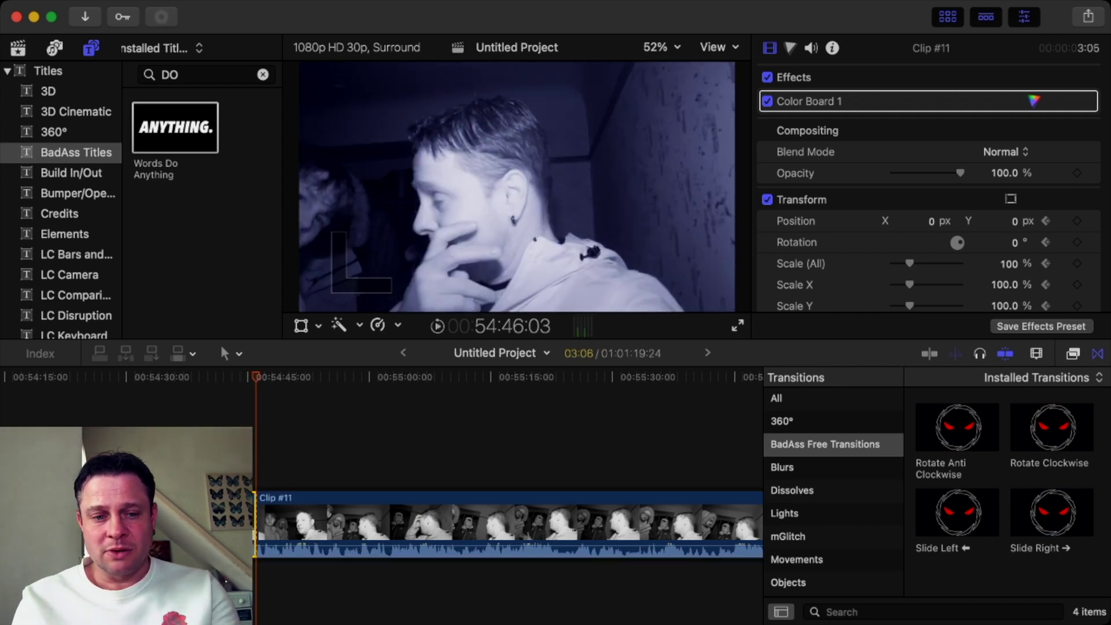
Split Clip #11 at 54:46:26, delete the short piece after 54:46:03 and play across the join from 54:44:19.
key("space")
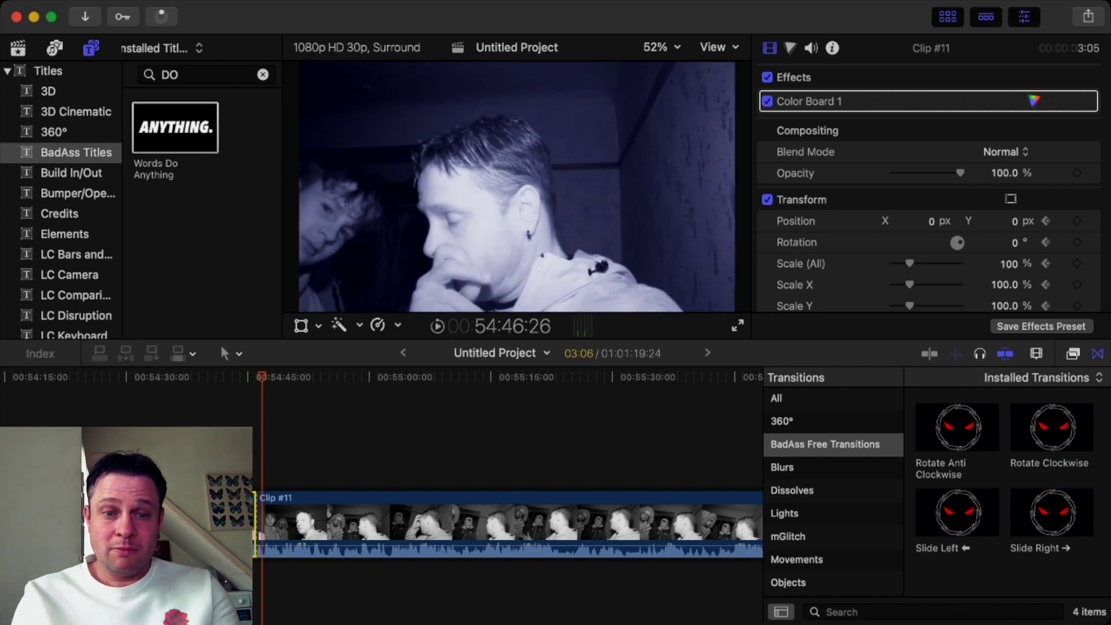
key("super+b")
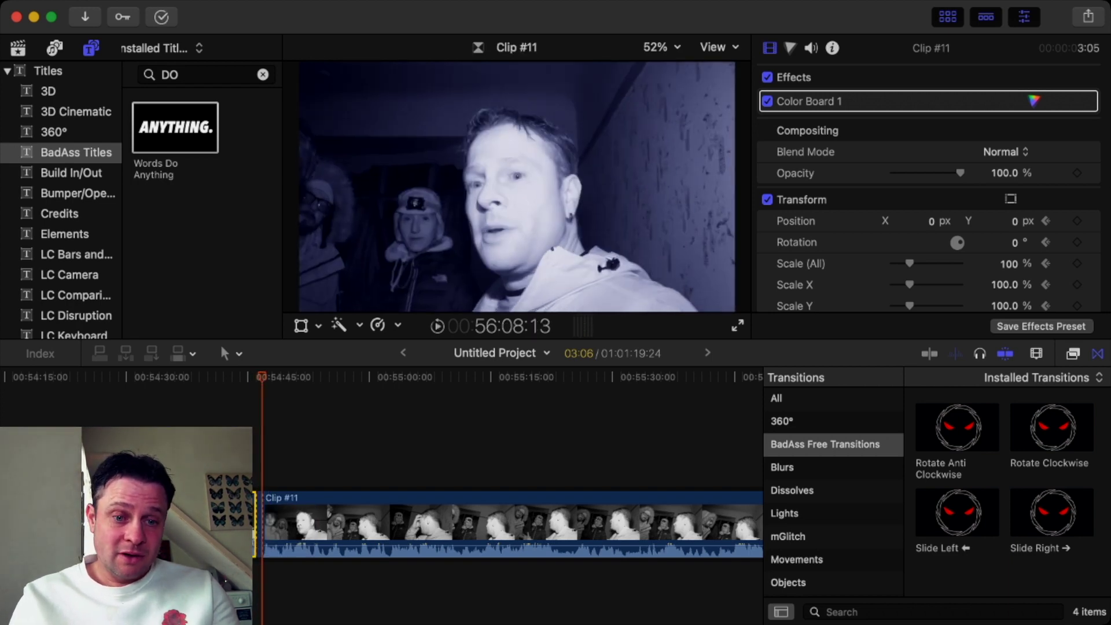
left_click(260, 524)
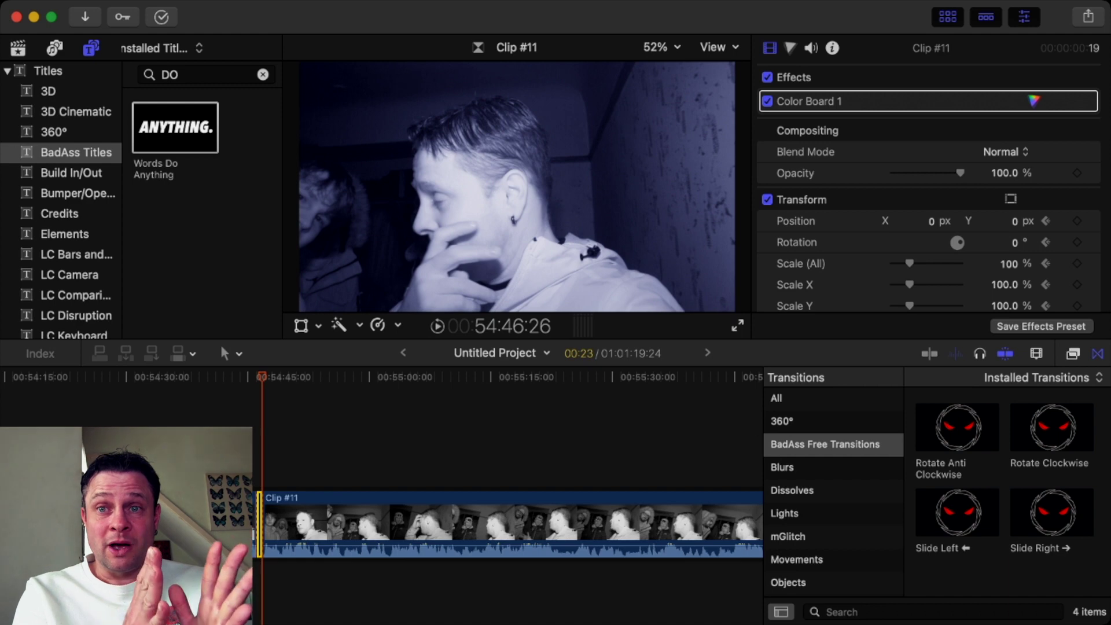
key("Delete")
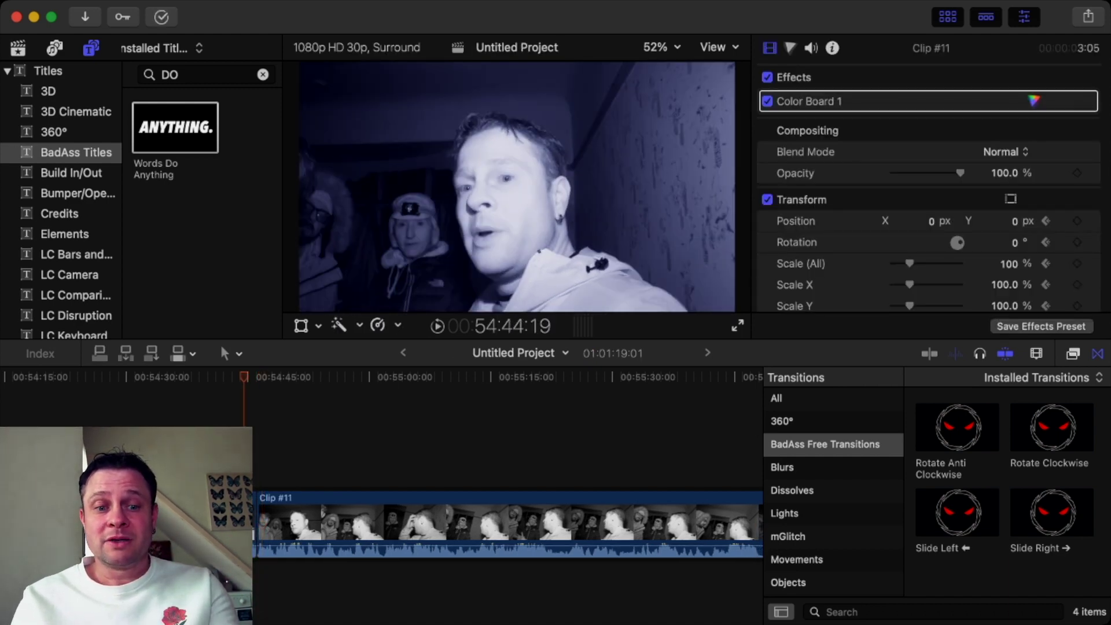
key("space")
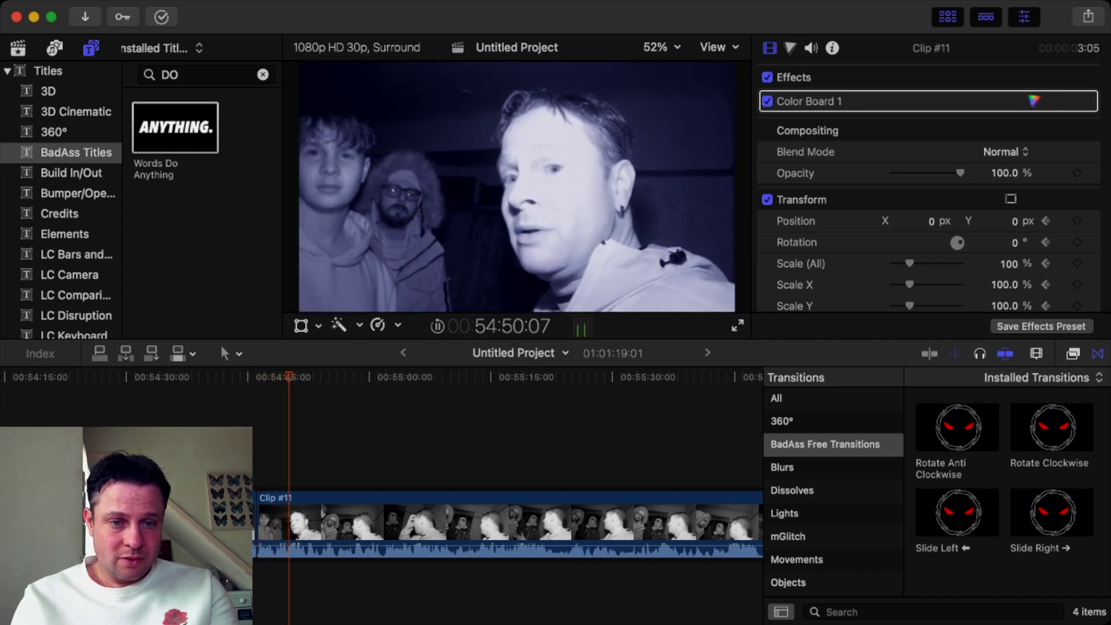
key("space")
Split Clip #11 at 54:49:15 and again just after it, delete the short piece between the cuts and play across the join.
left_click(277, 377)
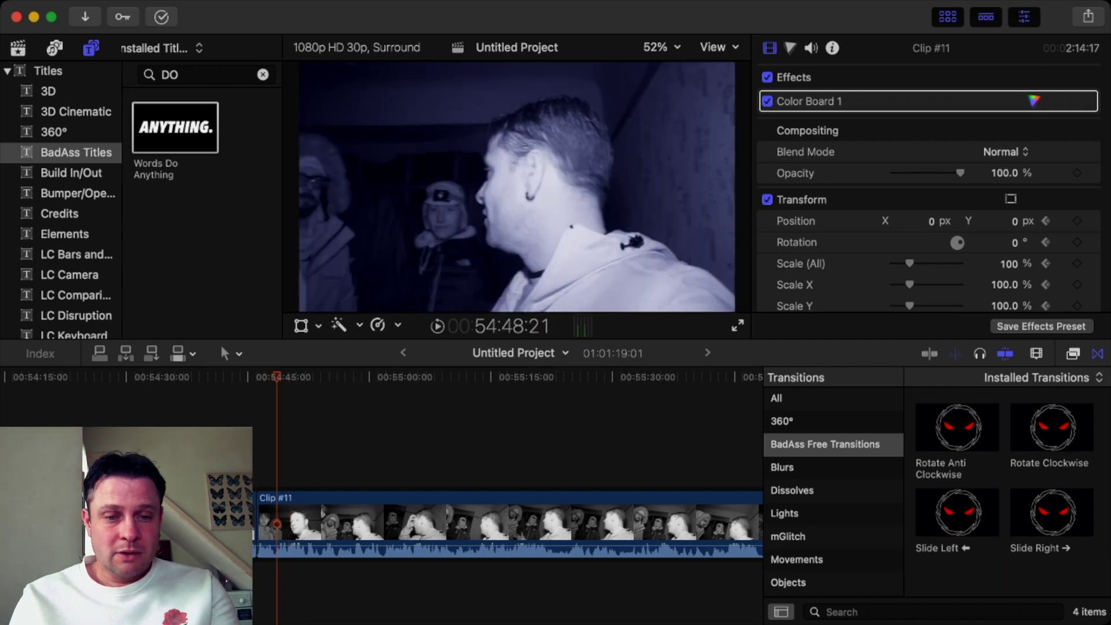
key("space")
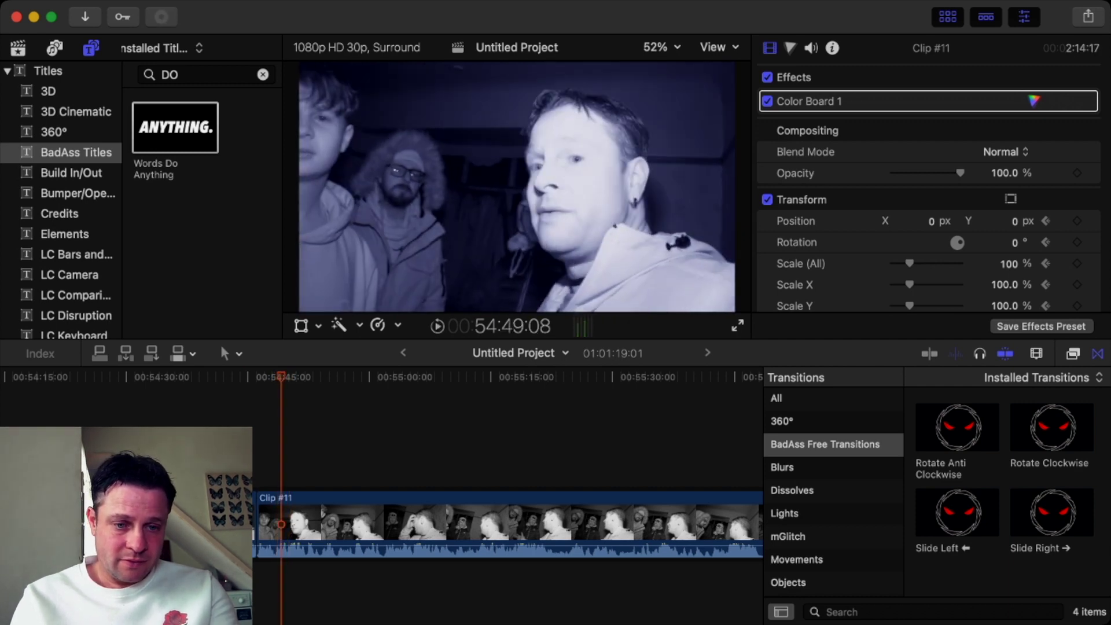
key("space")
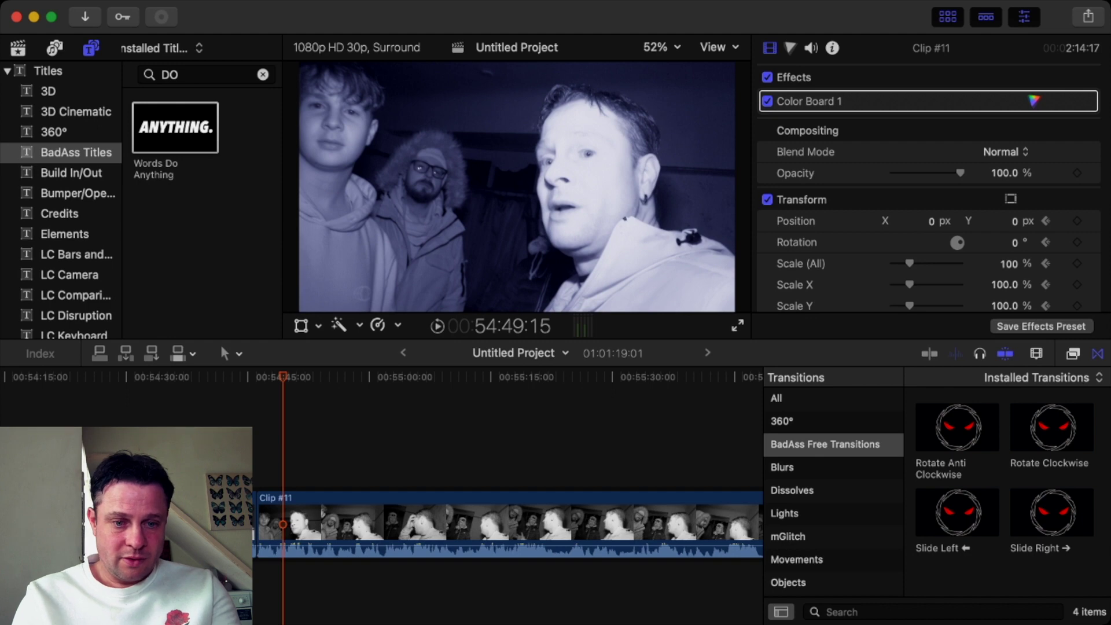
key("super+b")
key("space")
key("space")
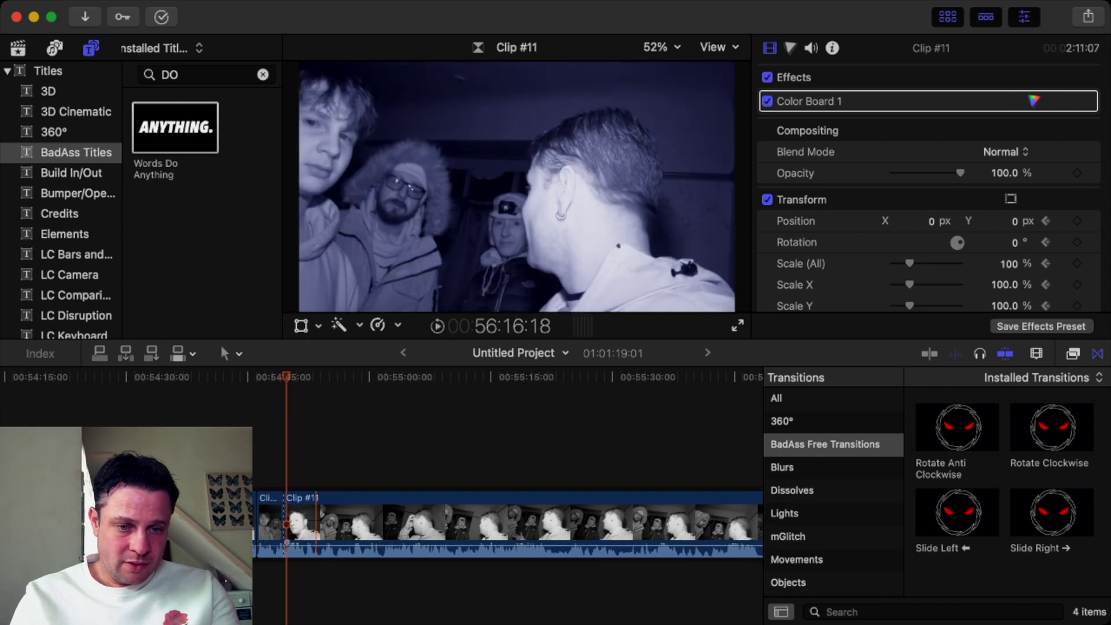
left_click(316, 508)
key("super+b")
key("BackSpace")
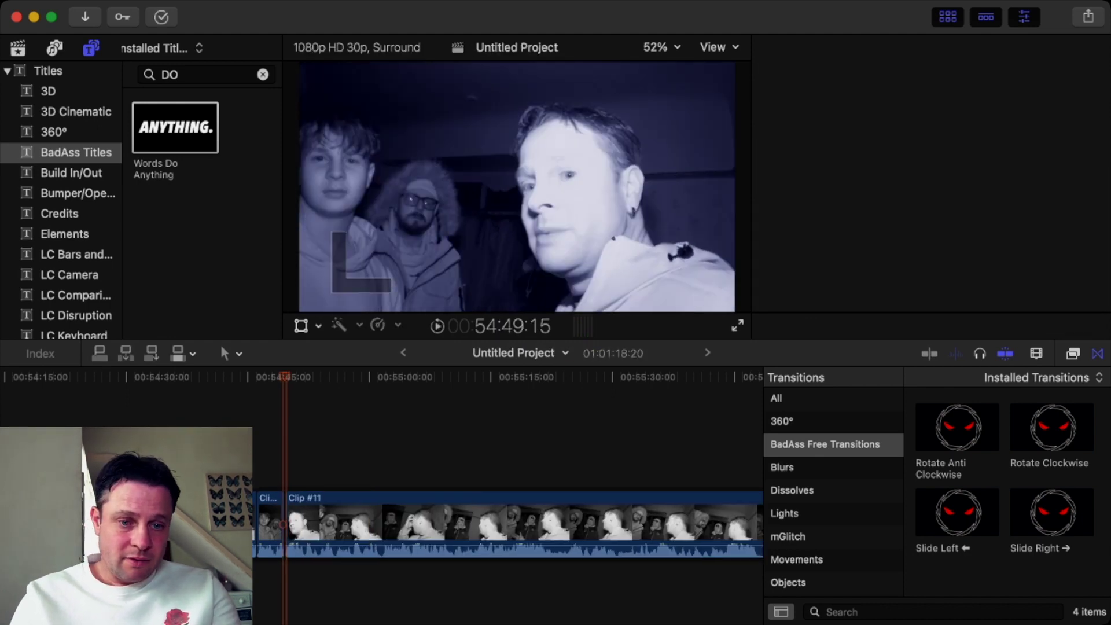
key("shift+slash")
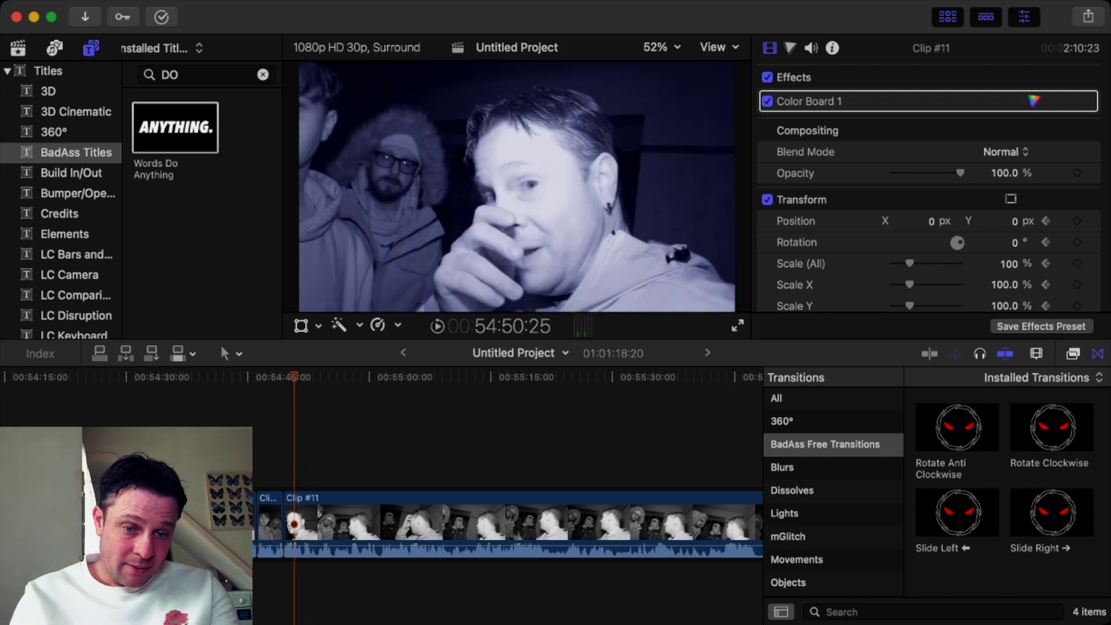
key("space")
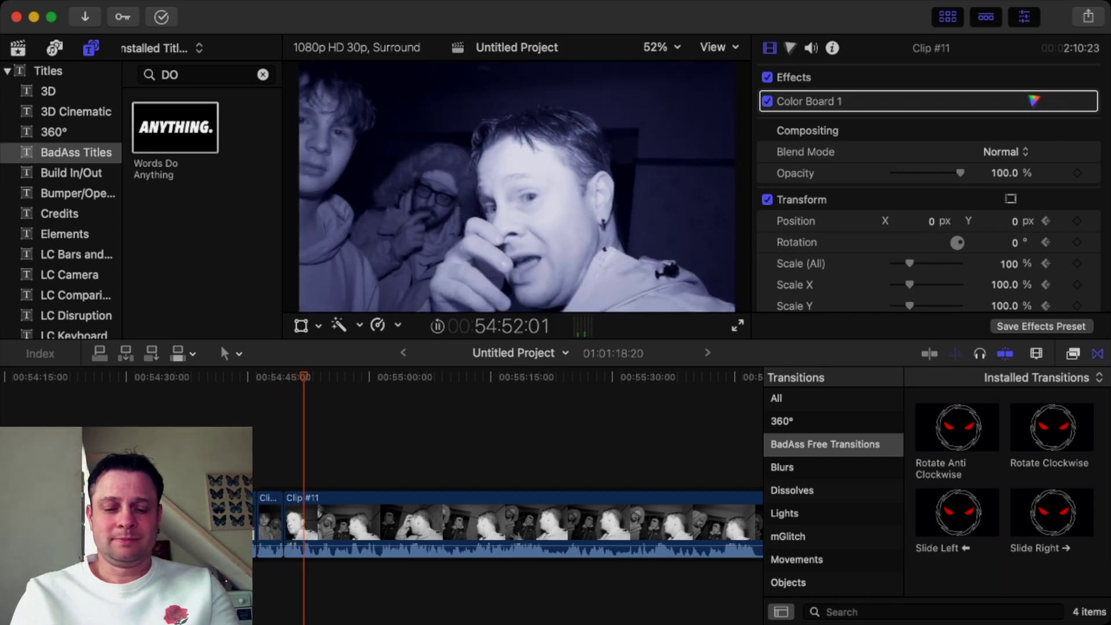
Split Clip #11 at 54:52:02, where the speaker pauses, and replay from the cut to find the end of the pause.
key("space")
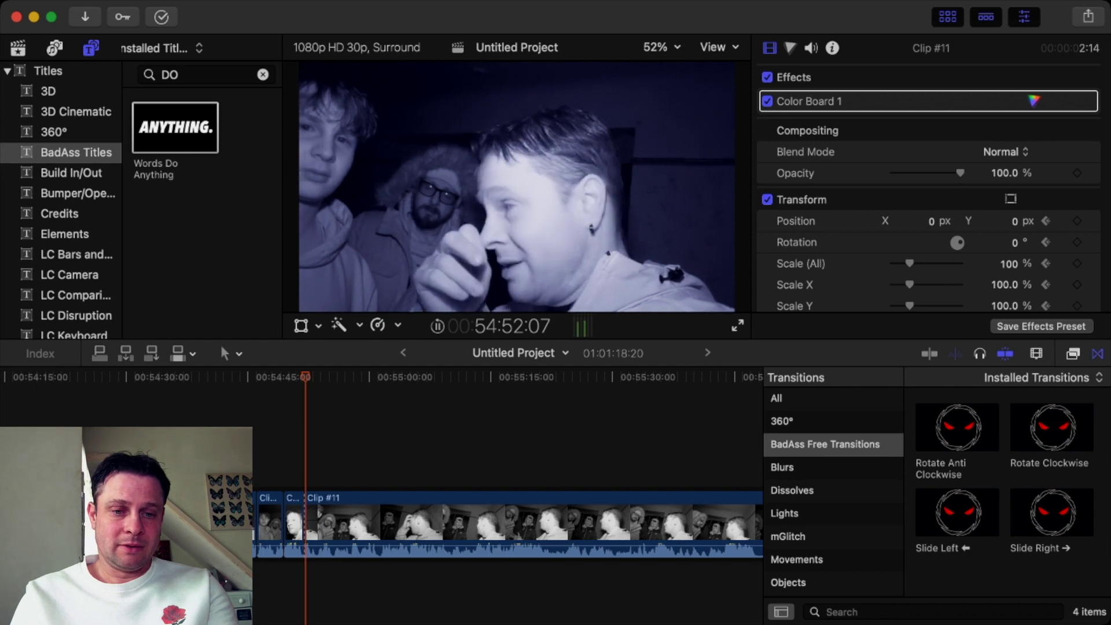
key("space")
left_click(391, 524)
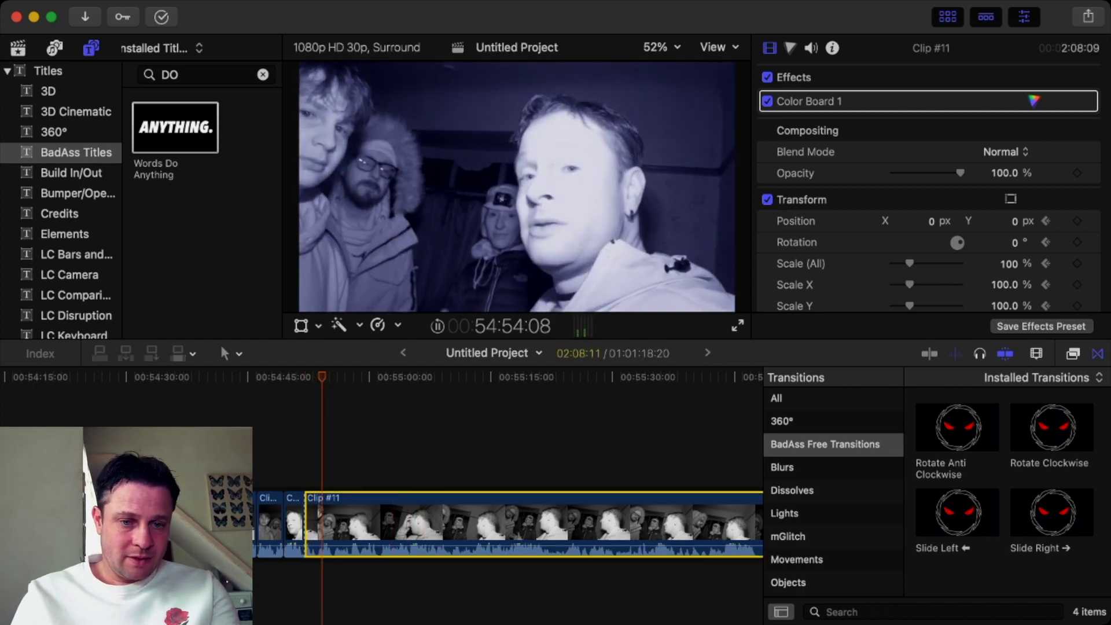
left_click(304, 452)
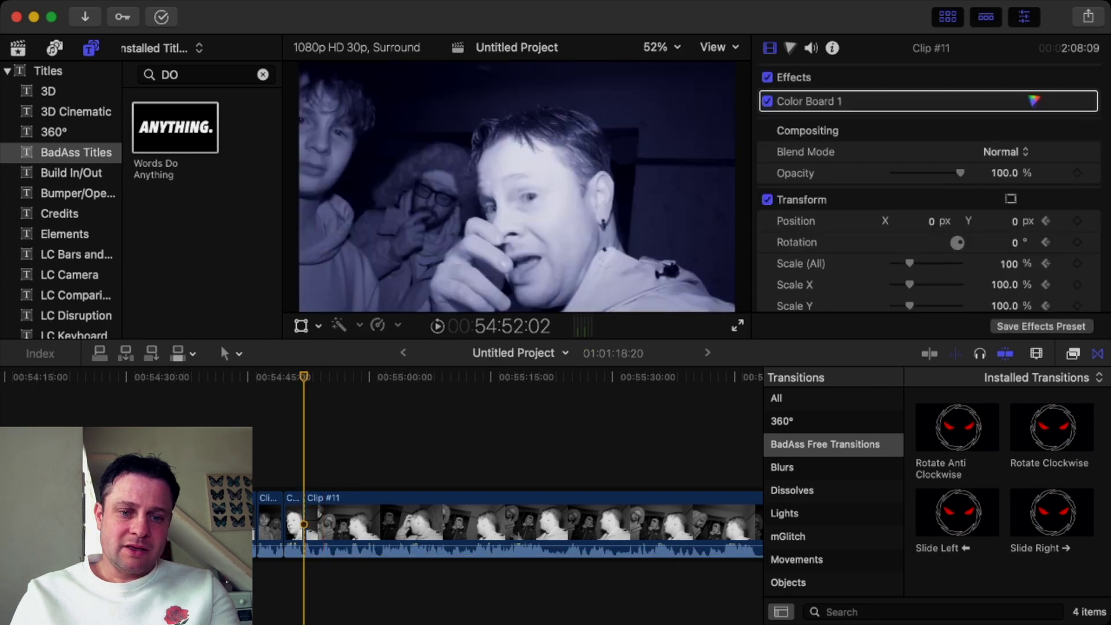
key("space")
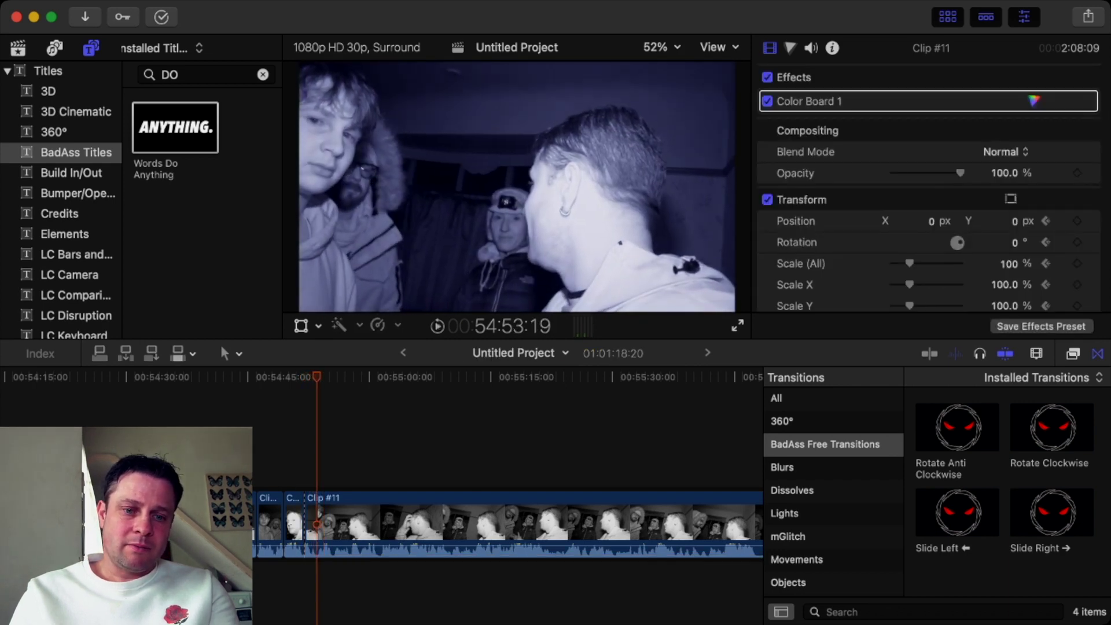
Split Clip #11 at 54:53:25, delete the short piece after 54:52:02 and play across the join.
left_click_drag(371, 444, 366, 596)
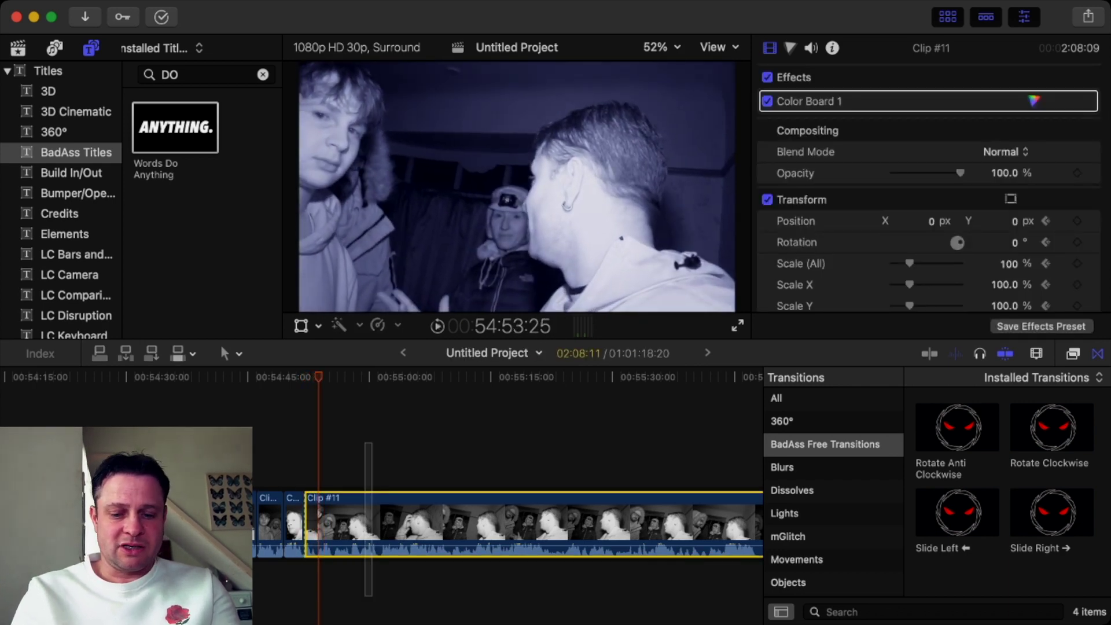
key("super+b")
key("BackSpace")
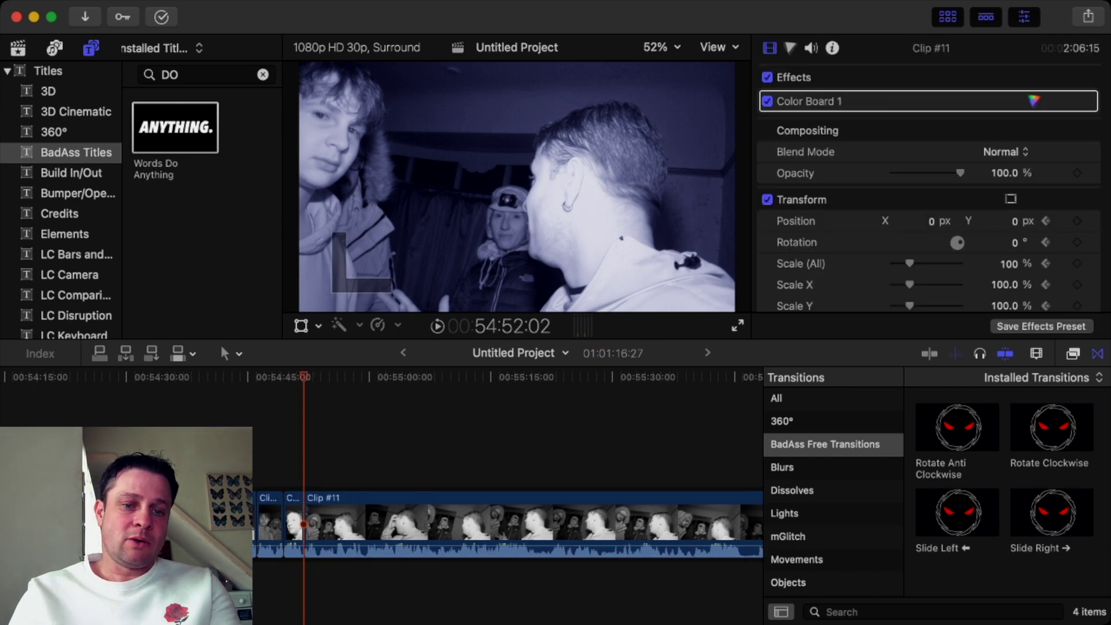
left_click(283, 451)
key("space")
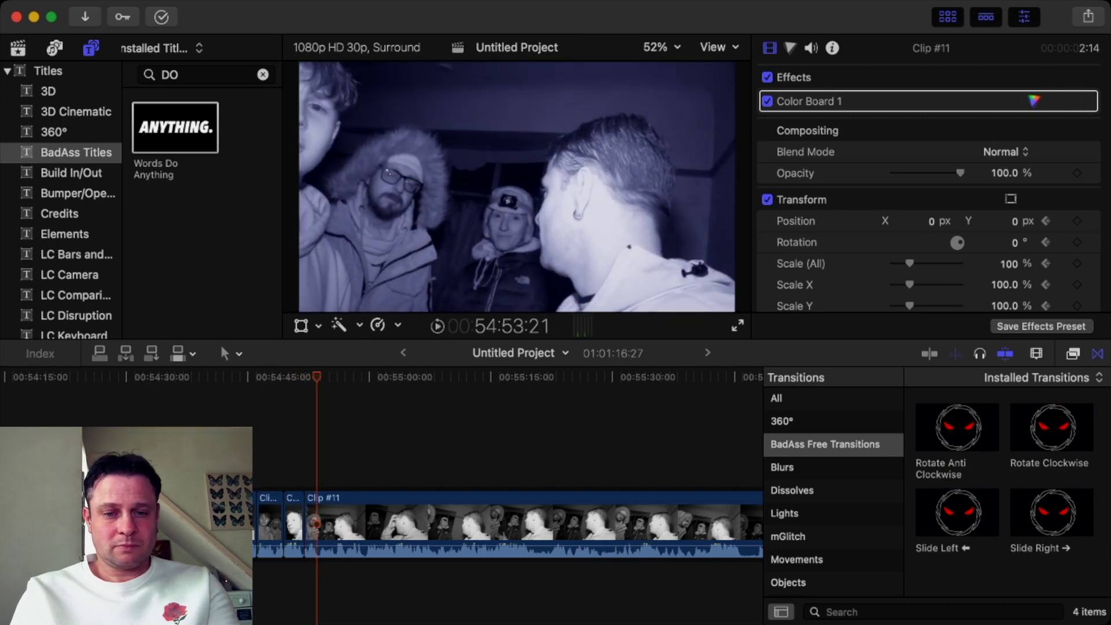
Split Clip #11 at 54:53:21, play on, split it again at 54:59:08 and select the remaining part.
key("c")
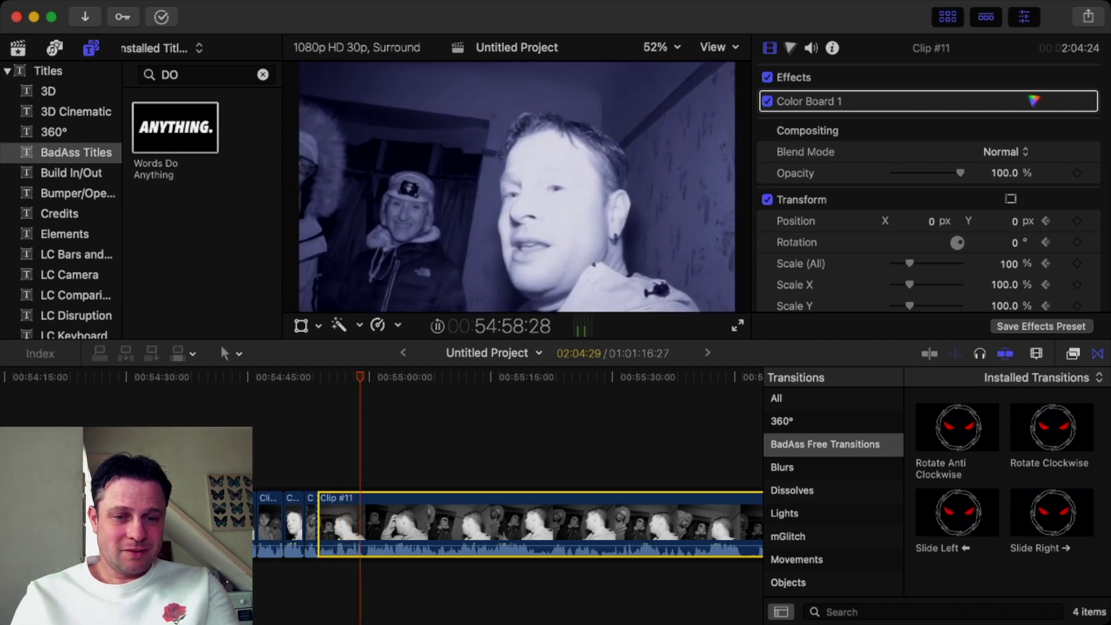
key("space")
key("super+b")
key("c")
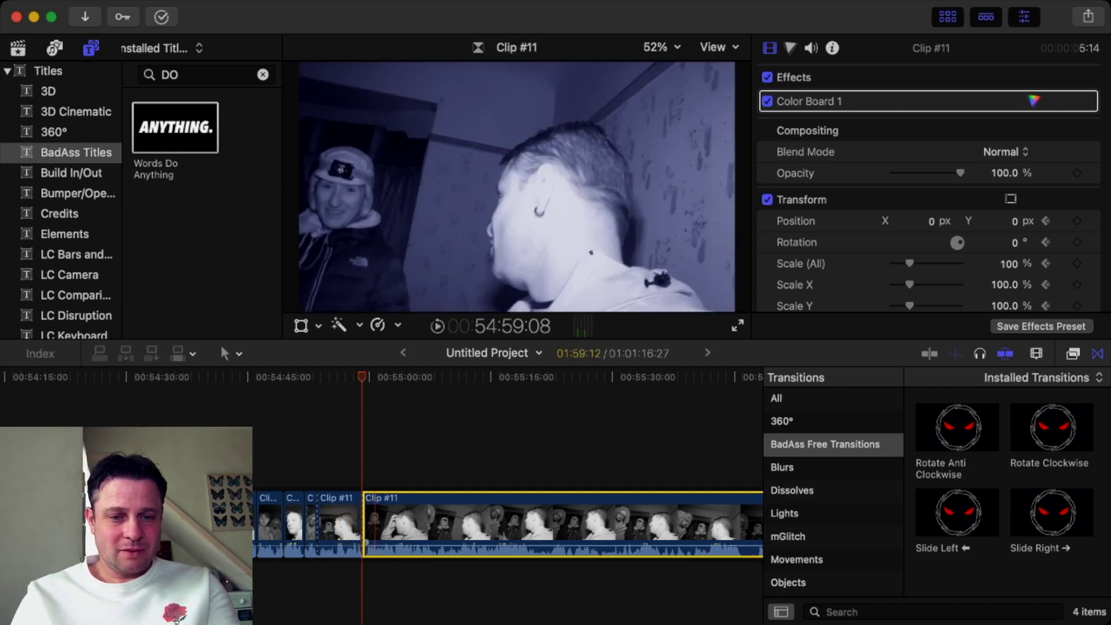
Play on from 54:59:08, replay the passage around 55:03, split Clip #11 at 55:03:23 and select the part after the cut.
key("space")
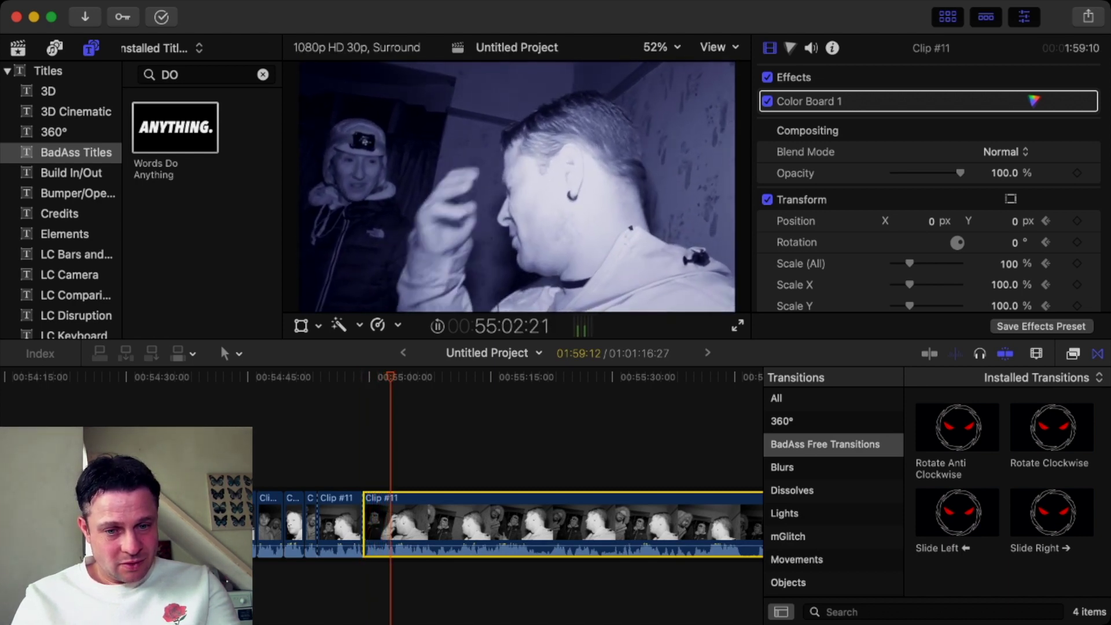
key("space")
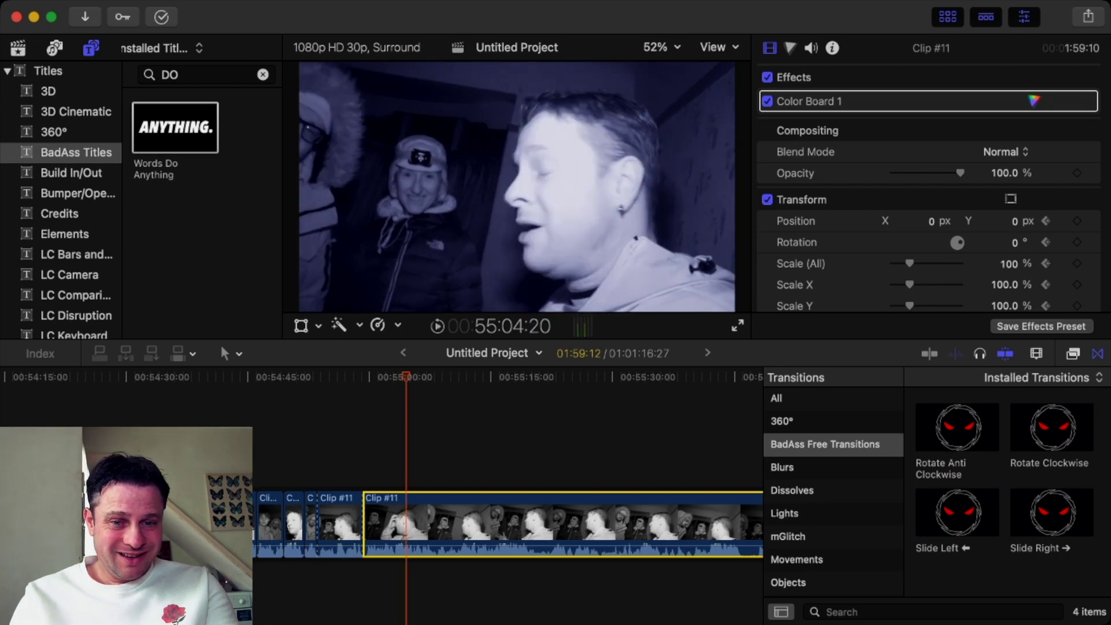
left_click(395, 377)
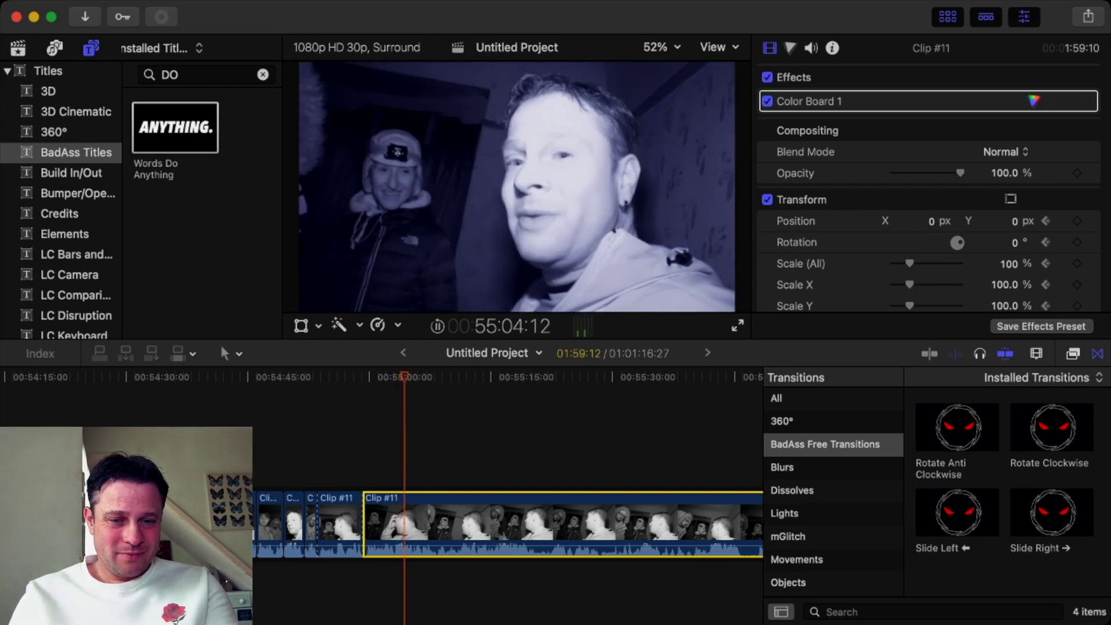
key("space")
left_click(395, 377)
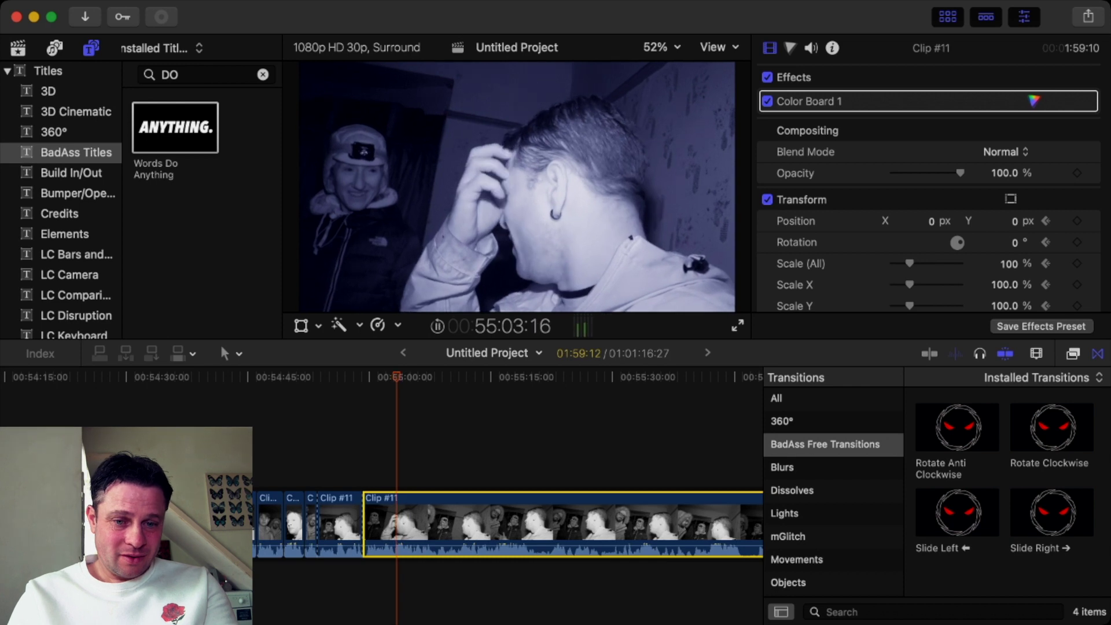
key("space")
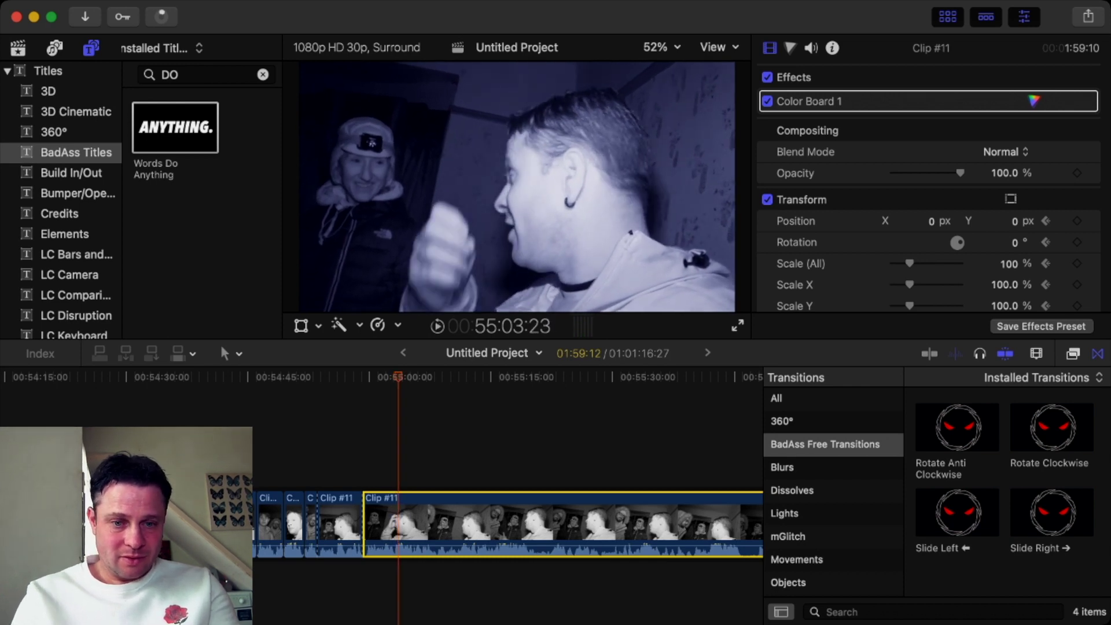
key("super+b")
left_click(417, 524)
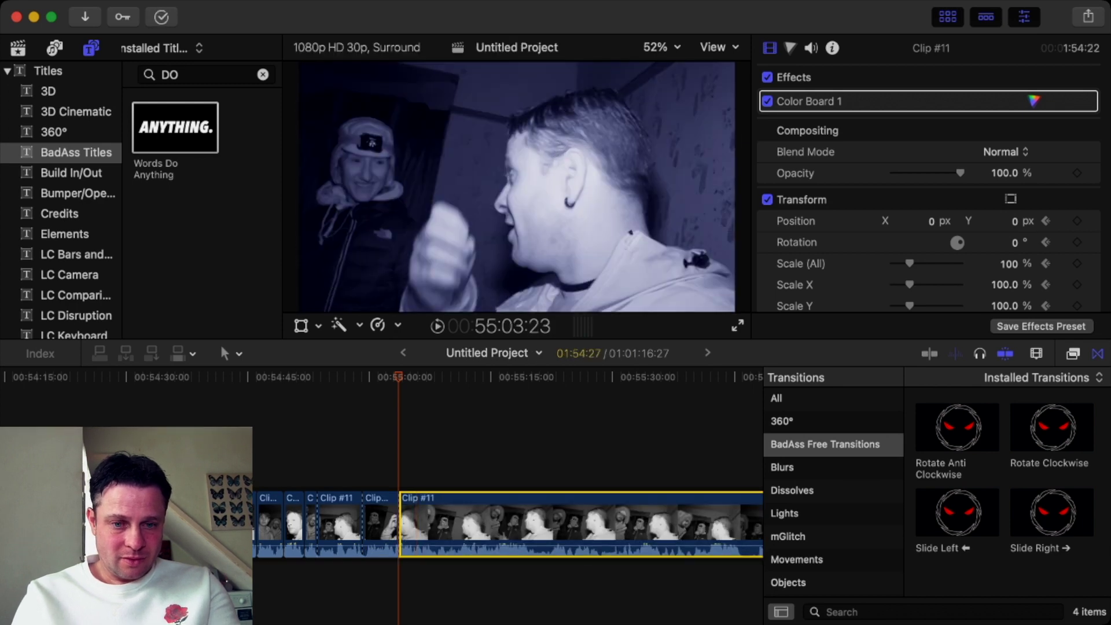
Split Clip #11 at 55:04:13, delete the short piece after 55:03:23 and play across the join from 55:02:00.
key("space")
key("super+b")
left_click(403, 523)
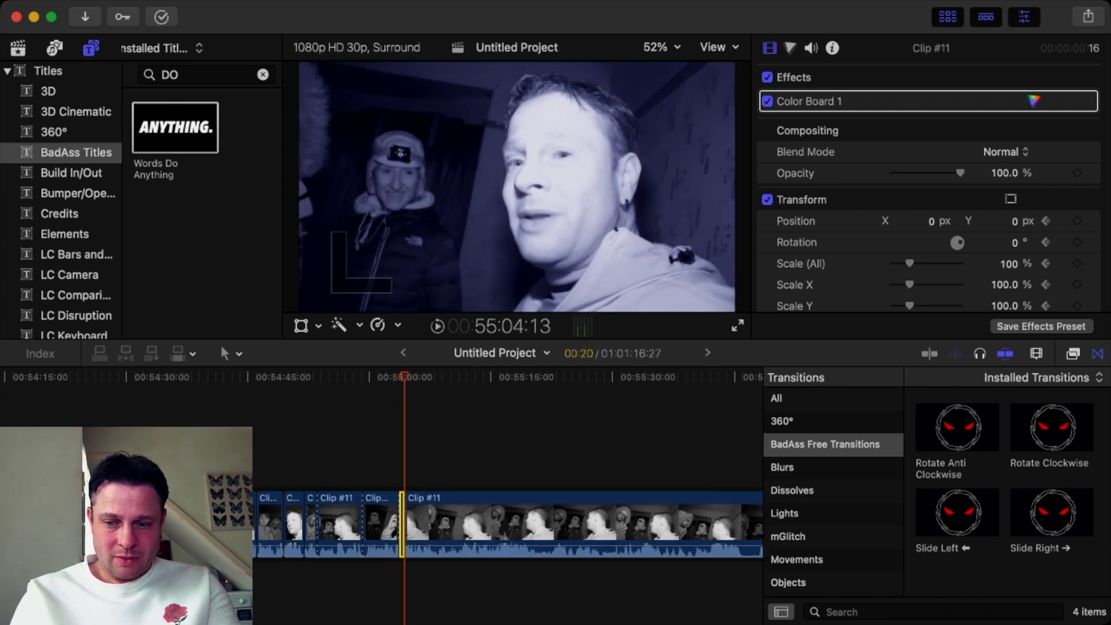
key("Delete")
left_click(385, 377)
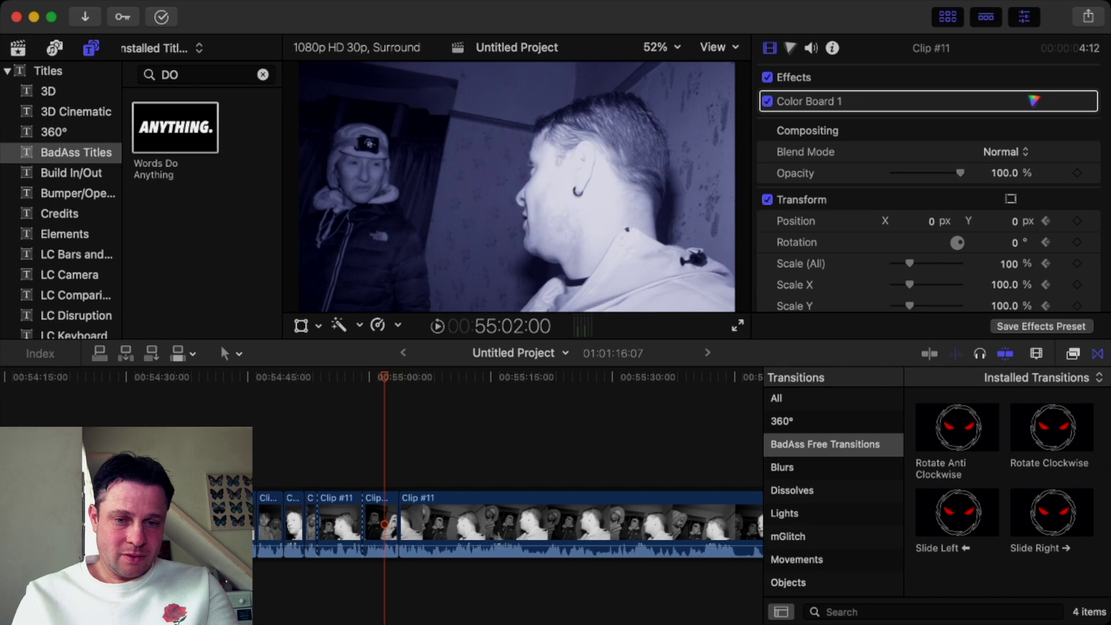
key("space")
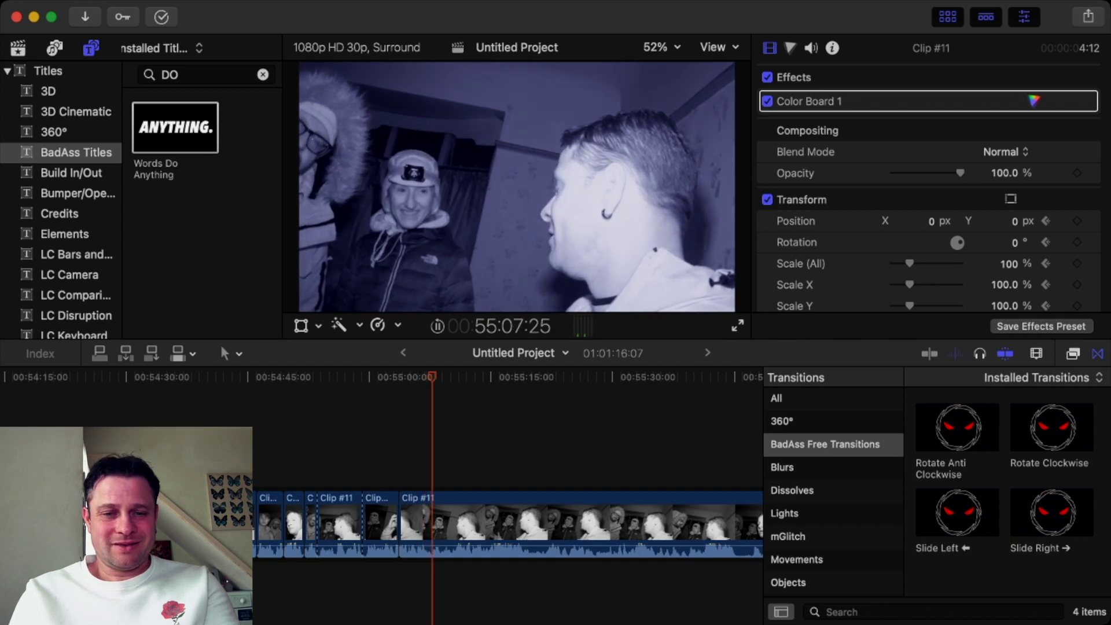
key("space")
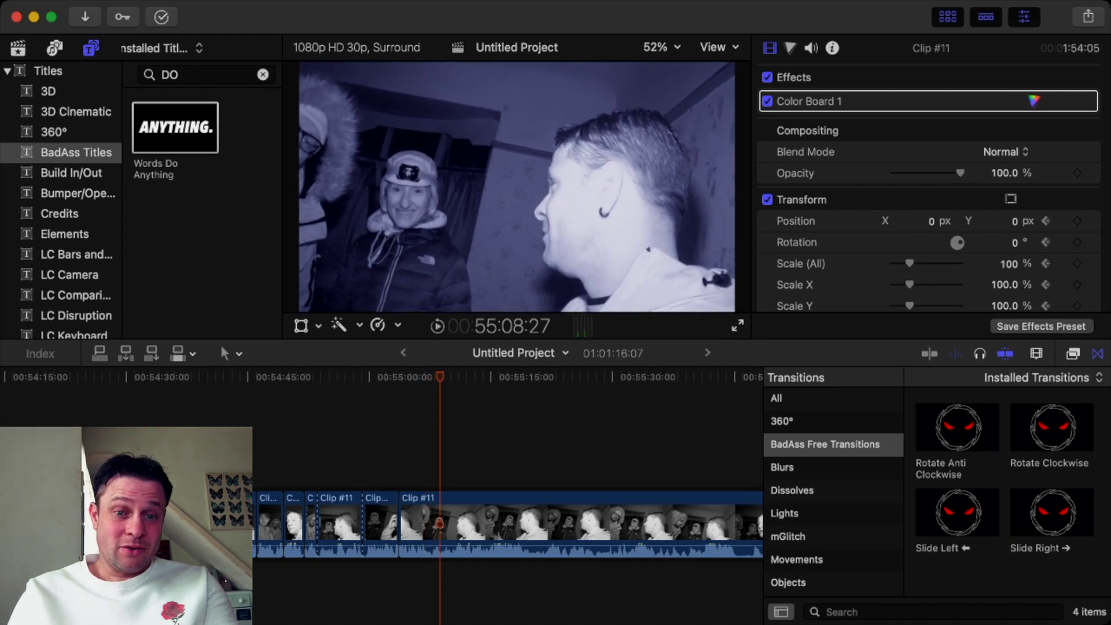
Split Clip #11 near 55:07:22 and again at 55:08:28, delete the short piece between the cuts and play across the join.
left_click(417, 377)
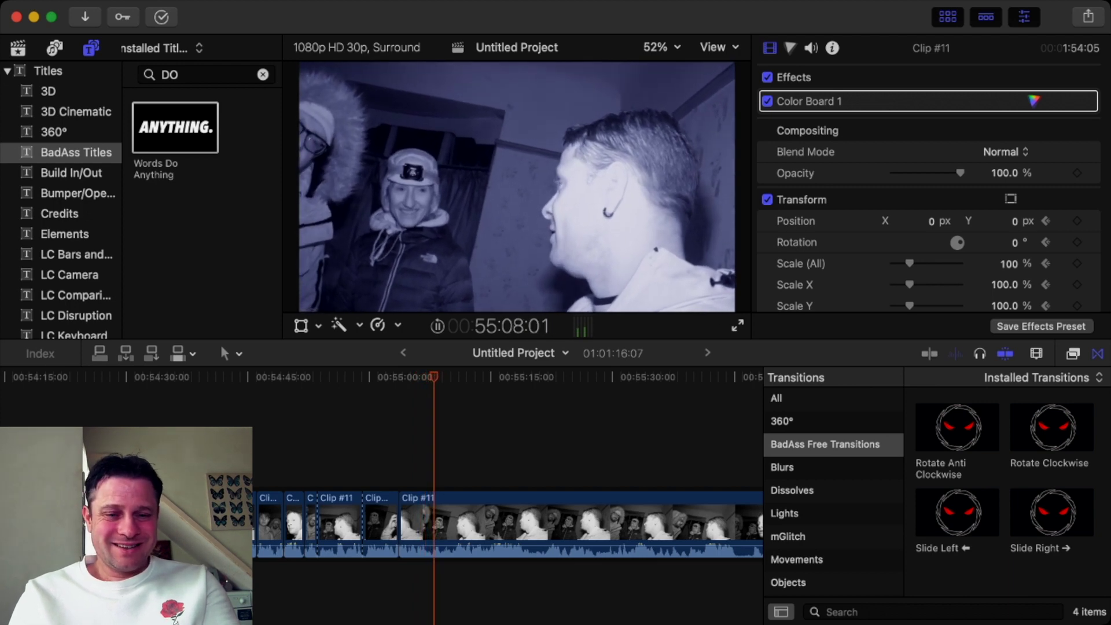
left_click(428, 377)
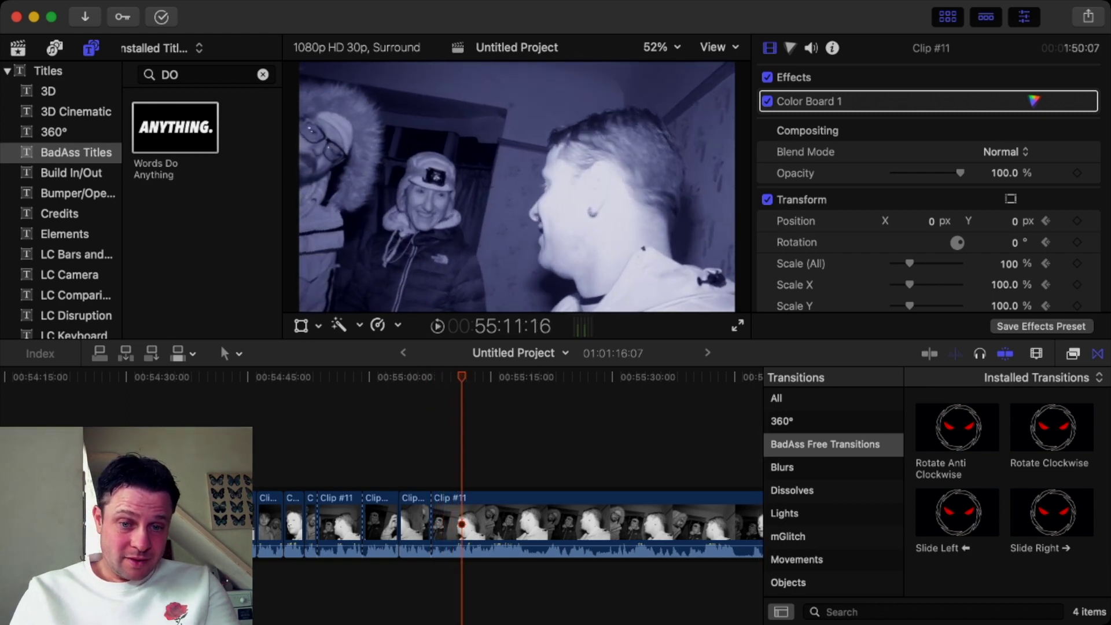
key("Up")
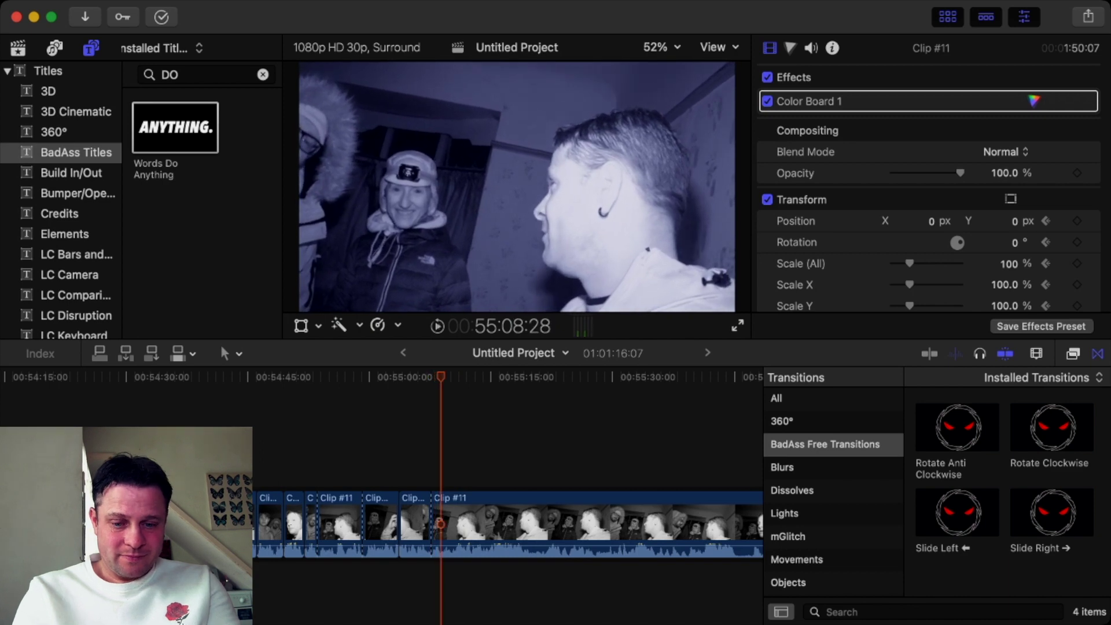
key("super+t")
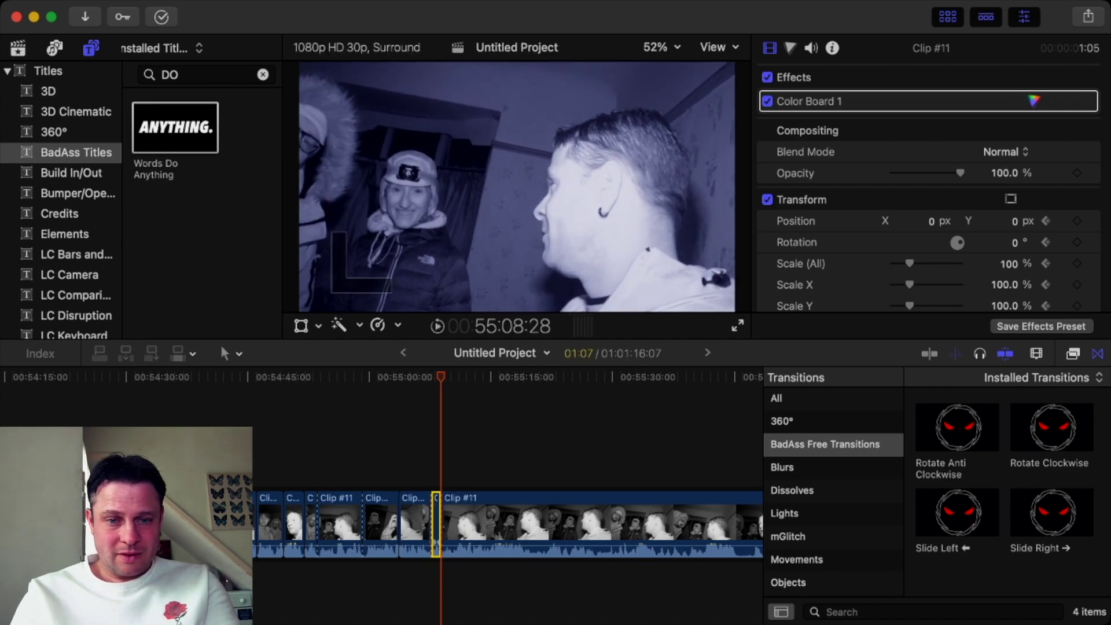
key("BackSpace")
key("shift+slash")
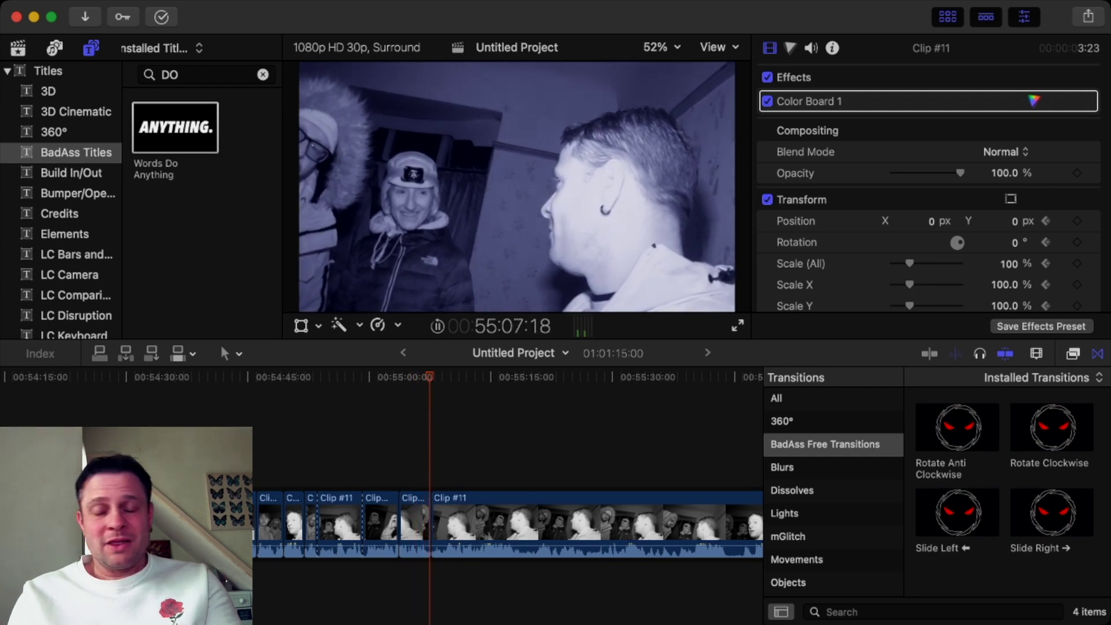
key("space")
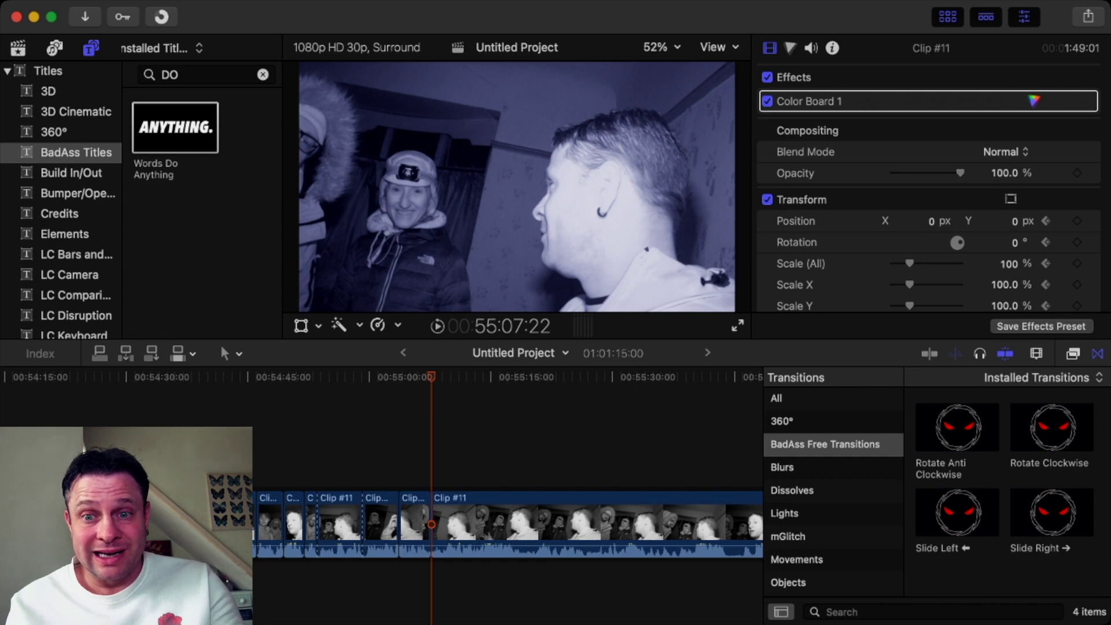
Play the talking section on from 55:07:22 with Clip #11 selected, and split the clip at 55:44:08.
key("space")
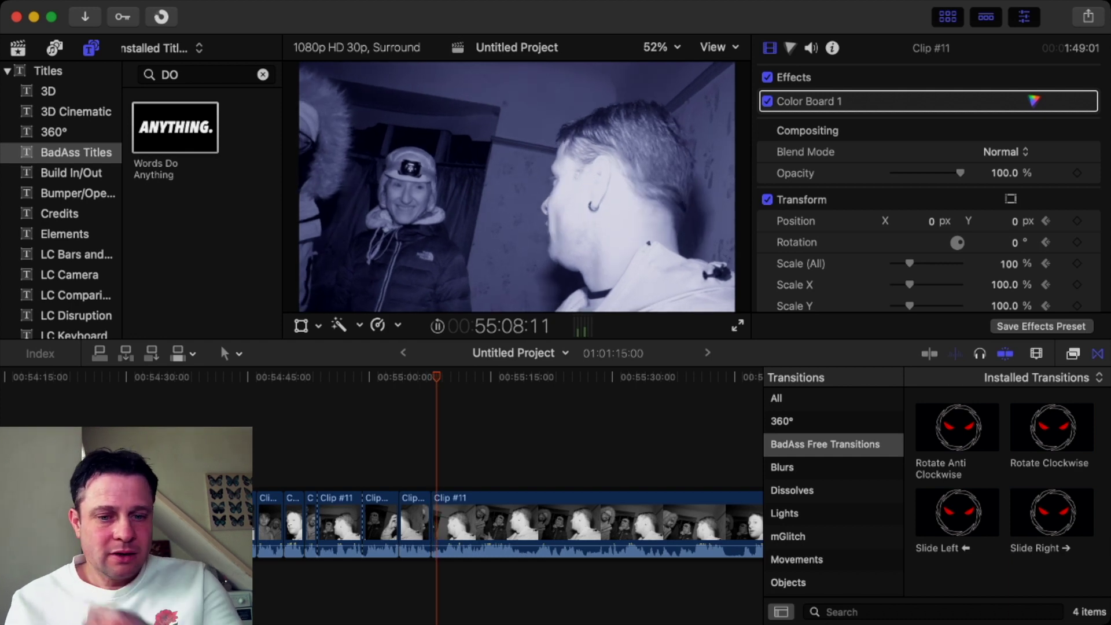
left_click(446, 521)
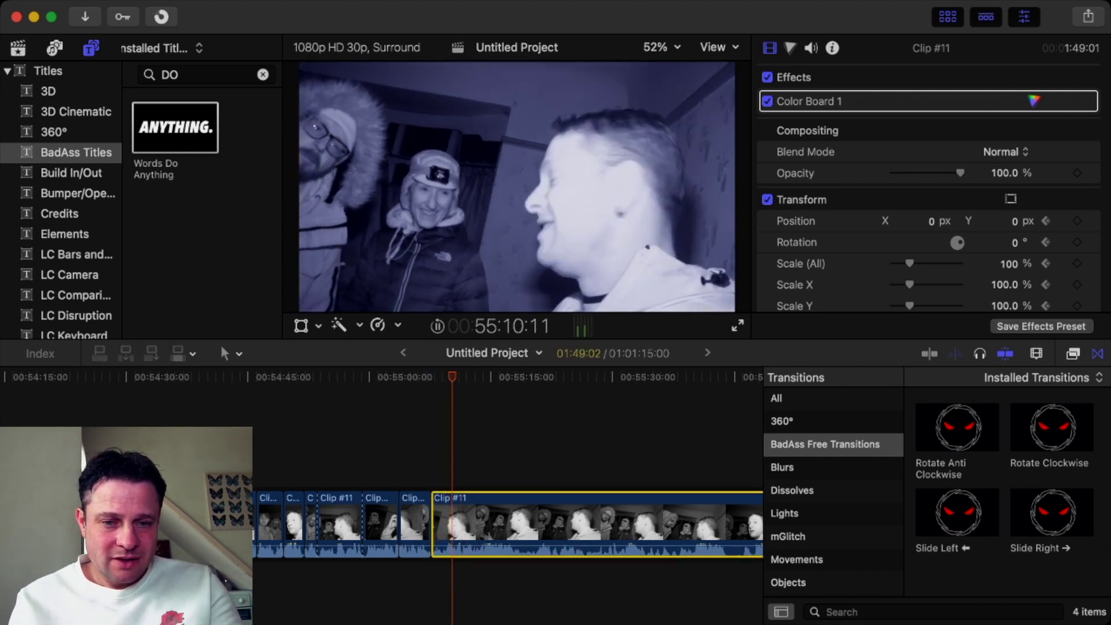
key("space")
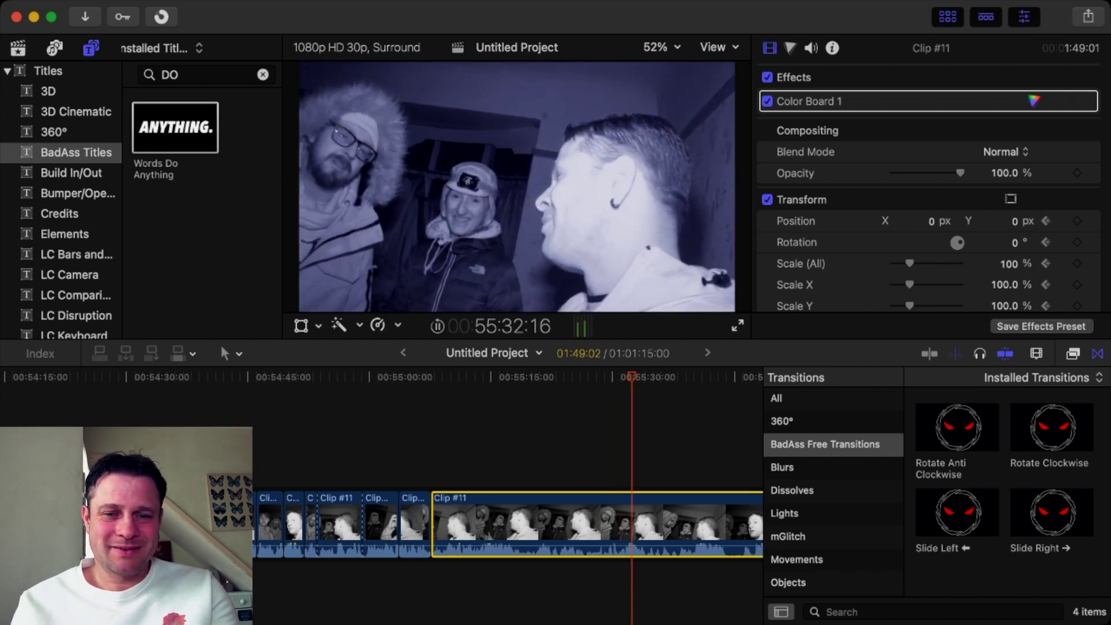
scroll(507, 498, "right", 3)
scroll(507, 498, "right", 3)
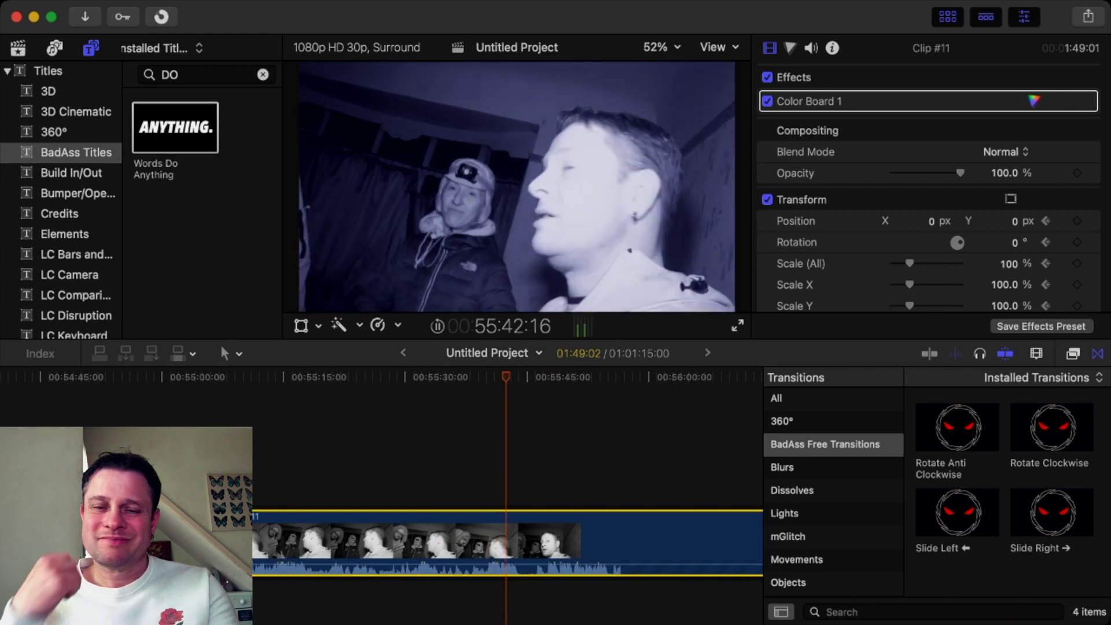
key("space")
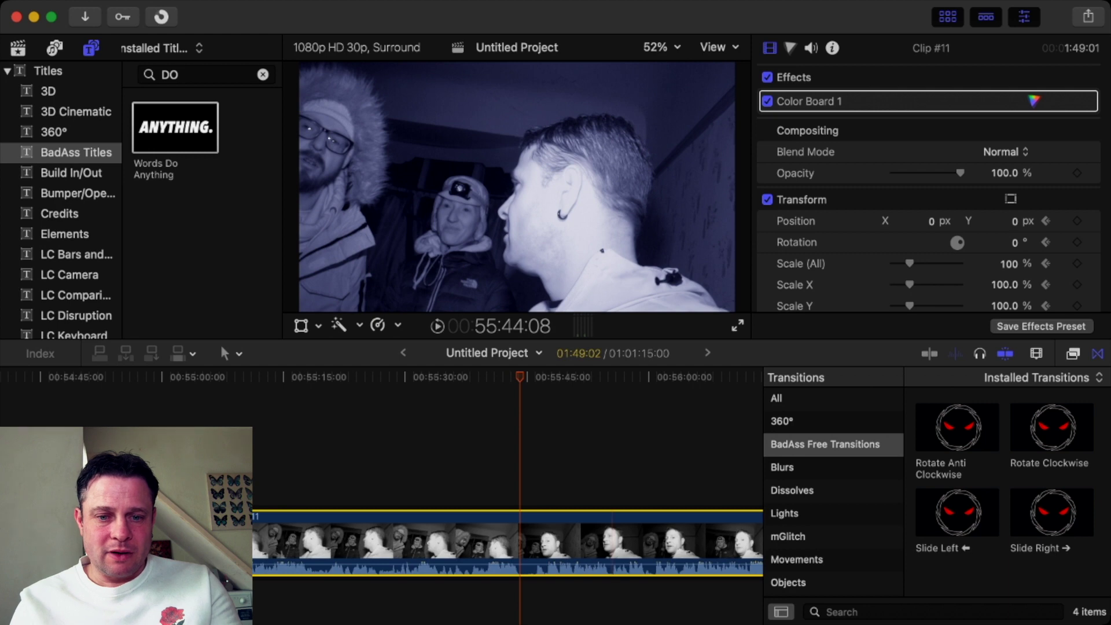
key("super+b")
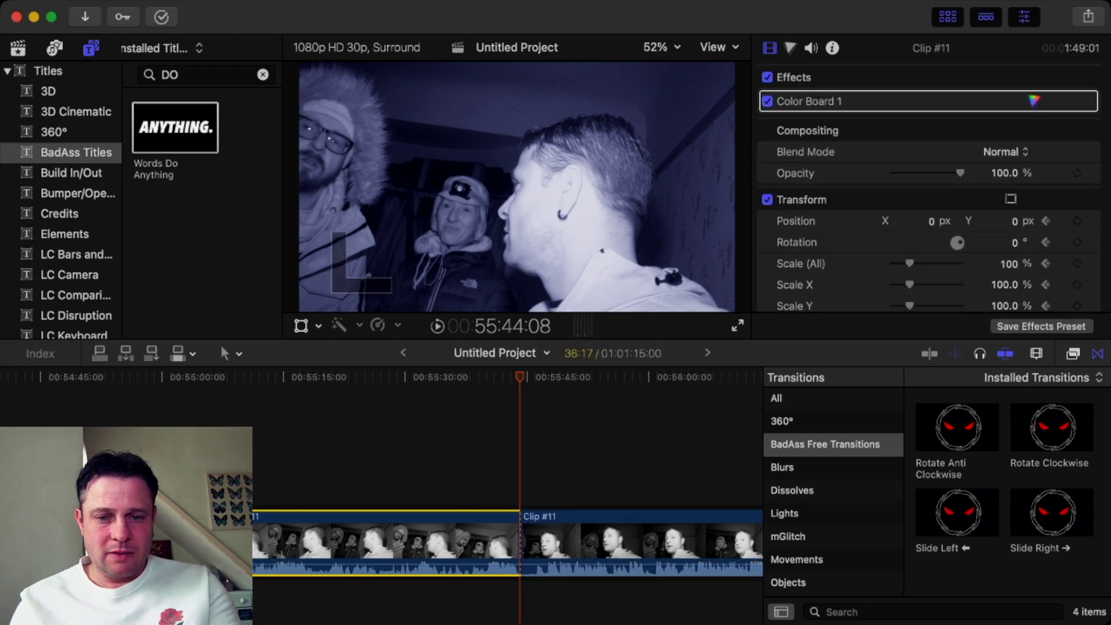
Play on from 55:44:08, split Clip #11 at 55:46:03 and delete the short piece between the two cuts.
key("space")
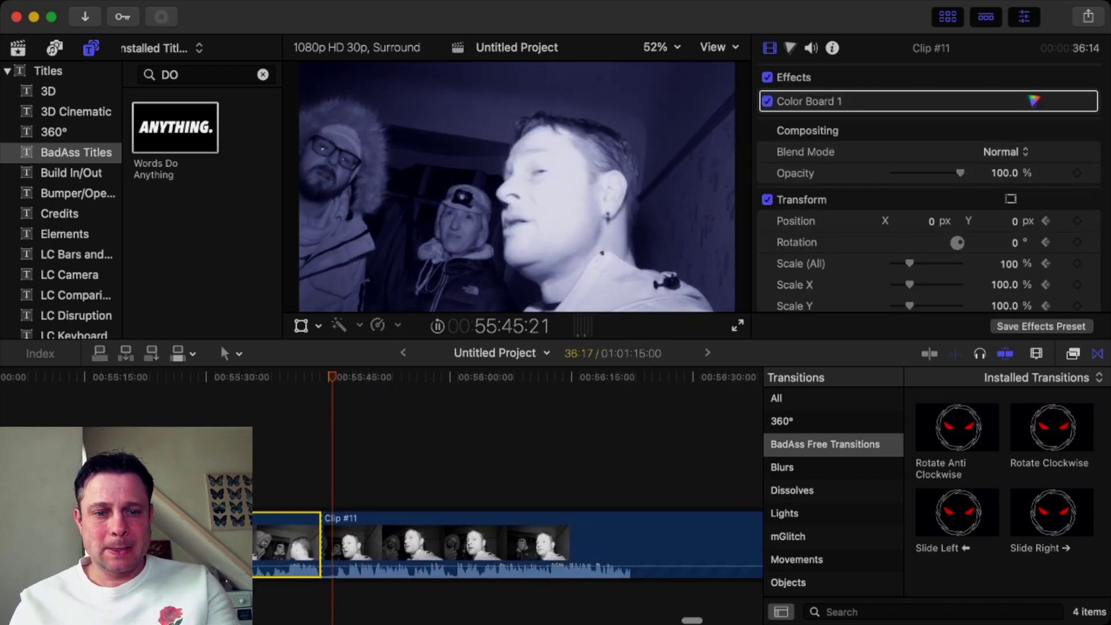
key("space")
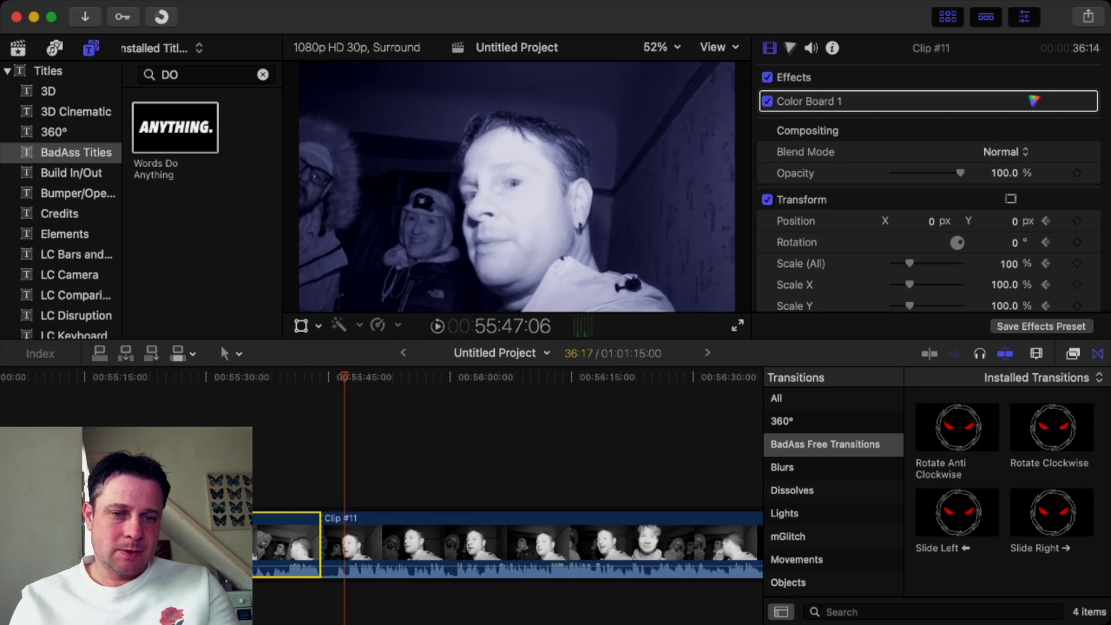
key("Left")
key("Left")
key("Left")
key("Left")
key("Left")
key("Left")
key("Left")
key("Left")
key("Left")
key("Left")
key("Left")
key("Left")
key("Left")
key("Left")
key("Left")
key("Left")
key("Left")
key("Left")
key("Left")
key("Left")
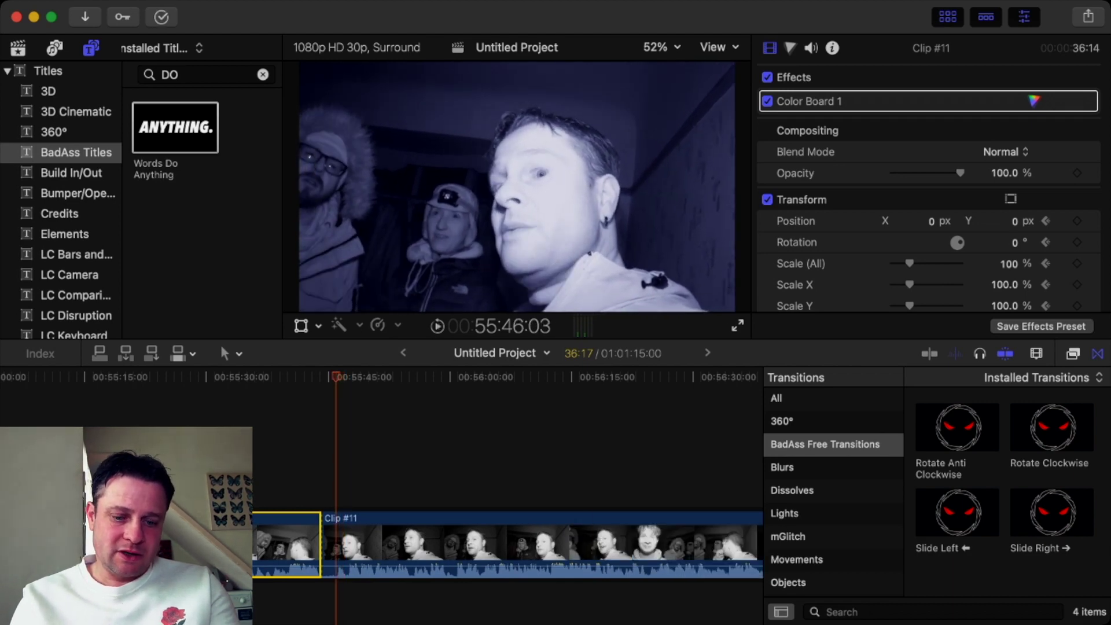
left_click(329, 544)
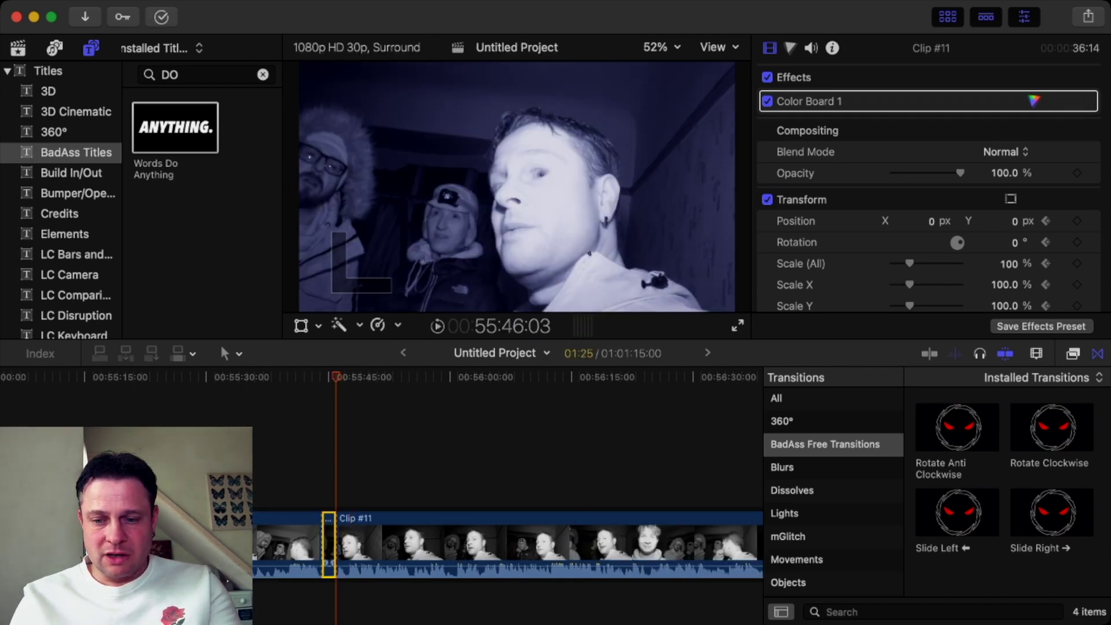
key("Delete")
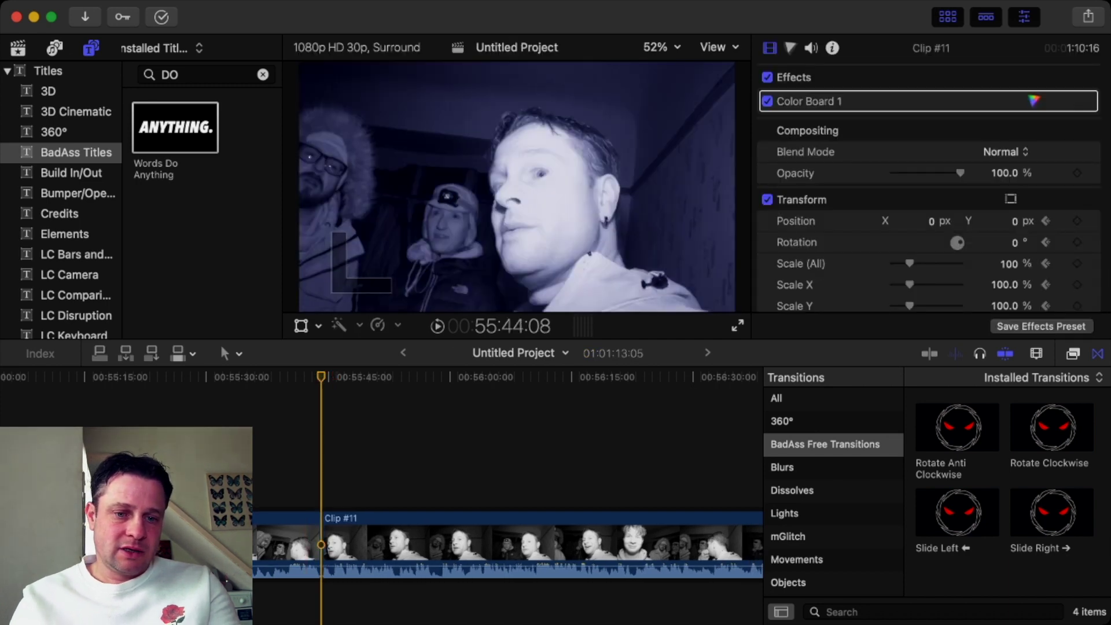
Play across the join at 55:44:08, split Clip #11 at 55:46:11 and select the part after the cut.
left_click(301, 451)
key("space")
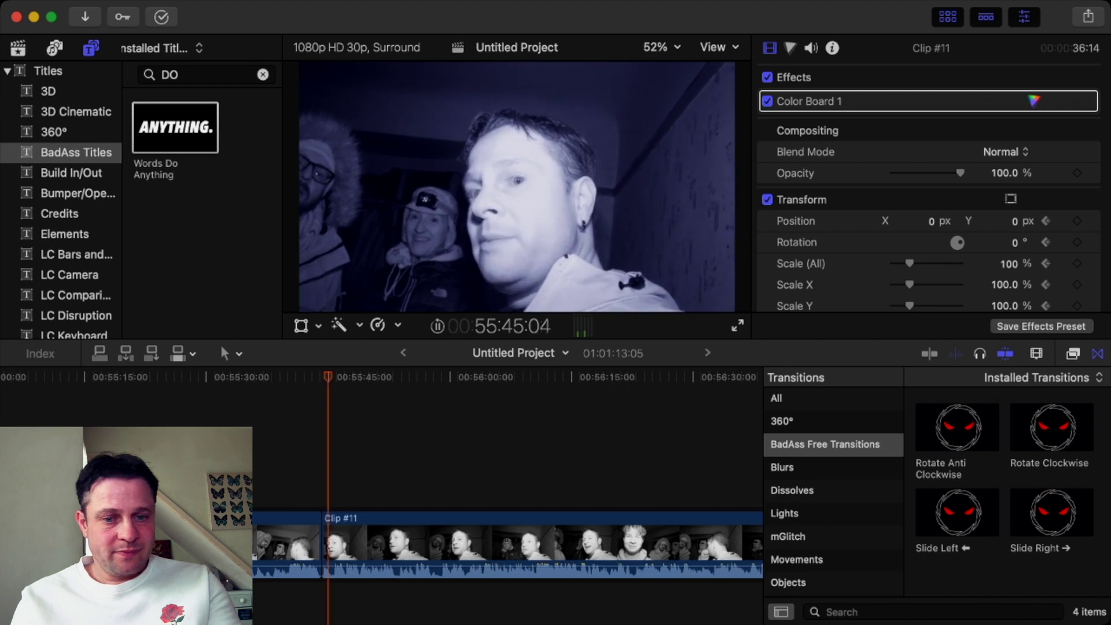
key("space")
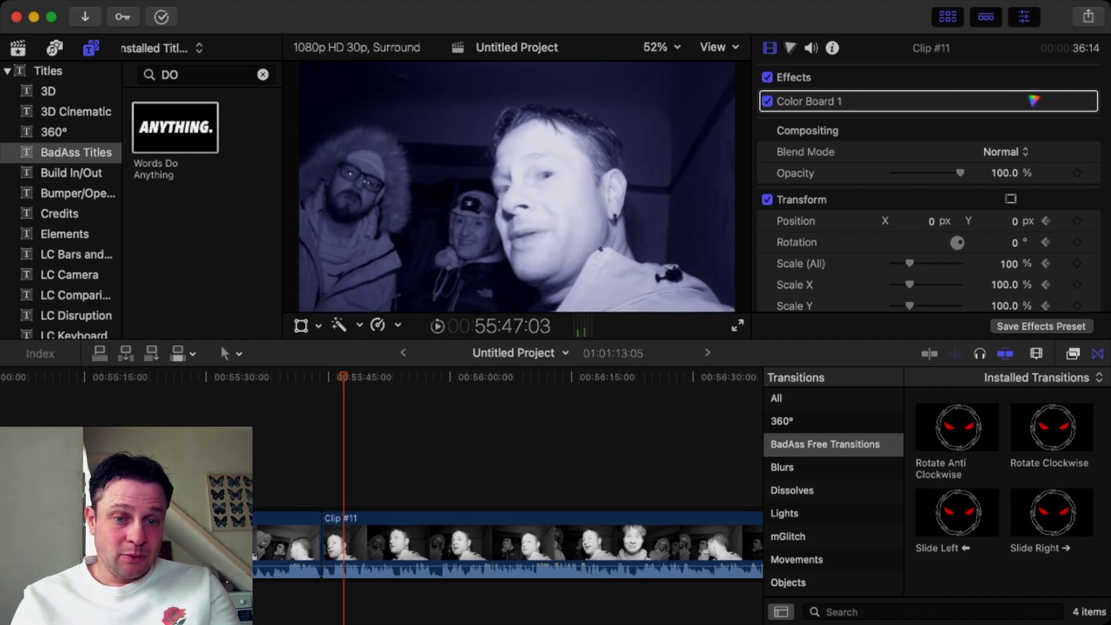
left_click(331, 377)
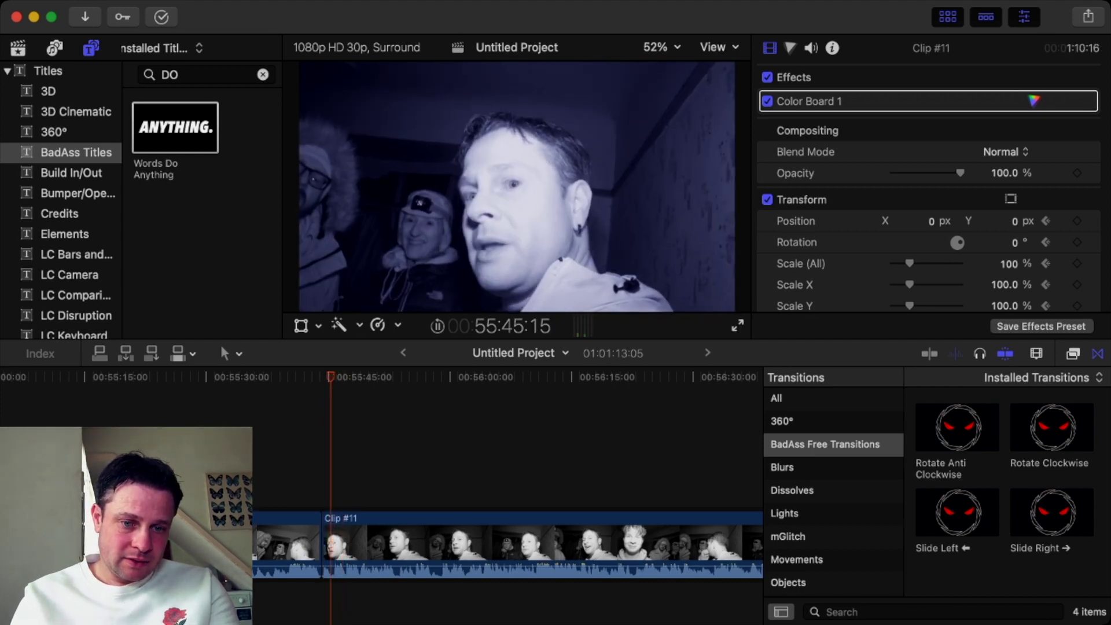
key("space")
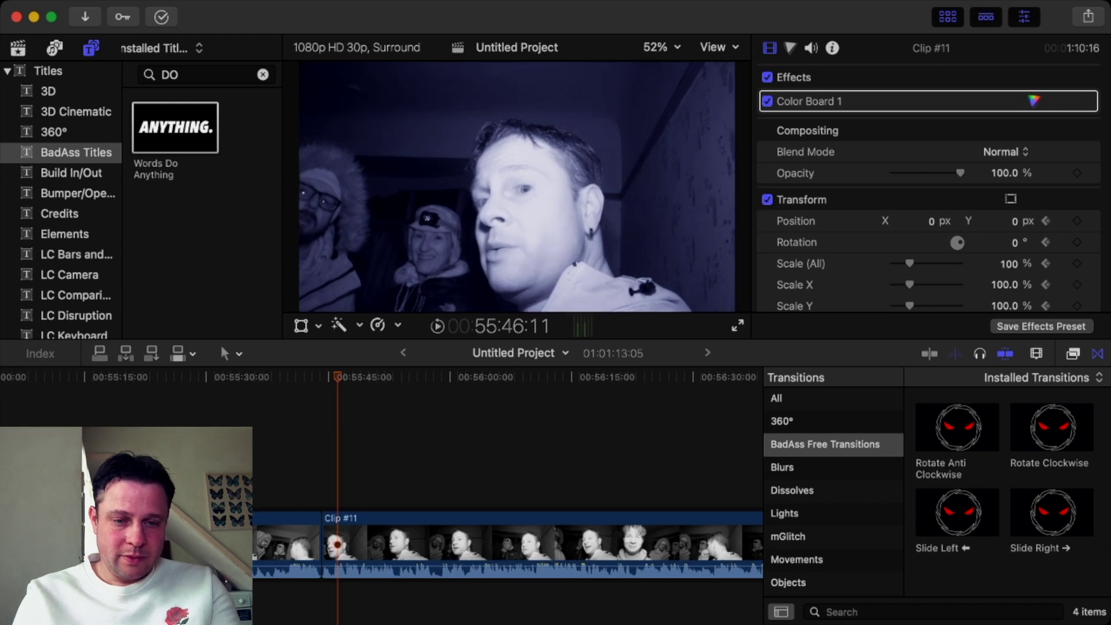
key("super+b")
left_click(366, 544)
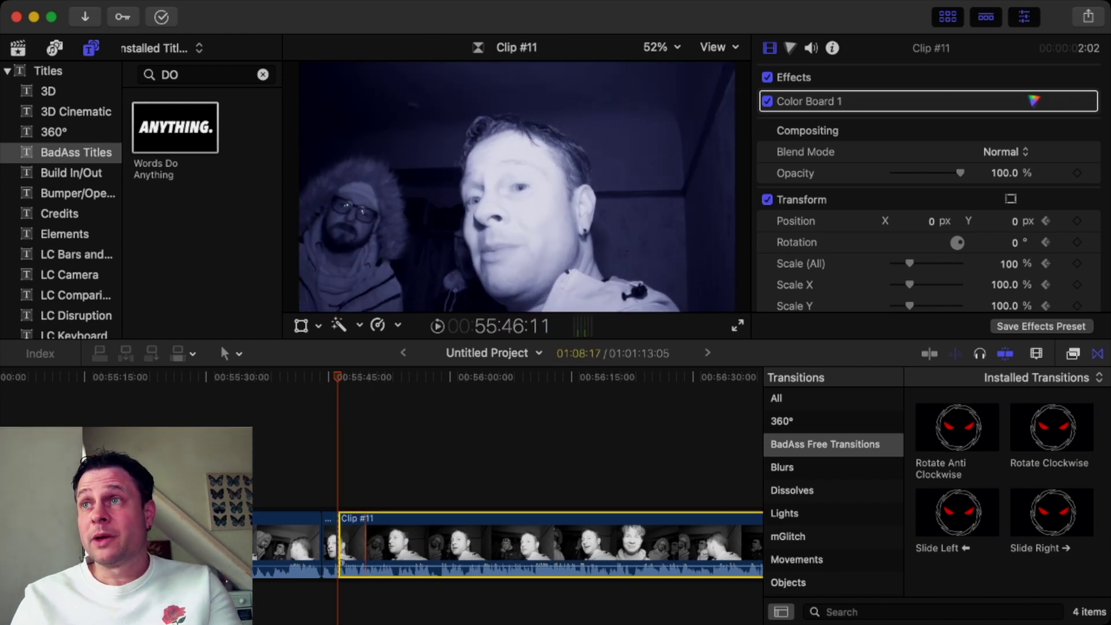
Split Clip #11 at 55:47:08 and delete the short piece between 55:46:11 and the new cut.
key("space")
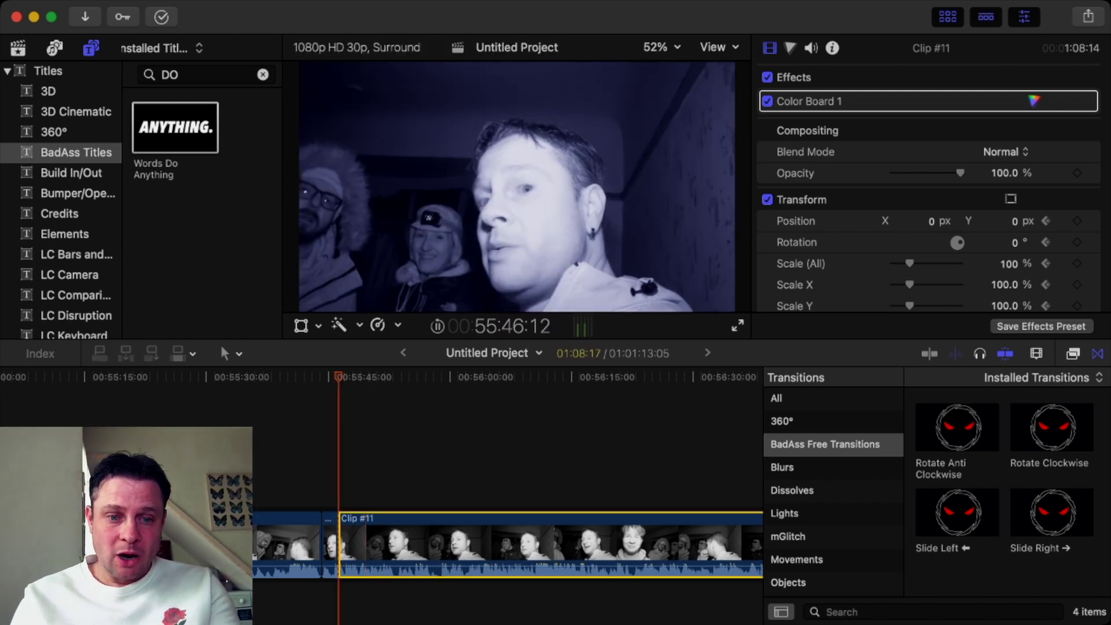
key("super+b")
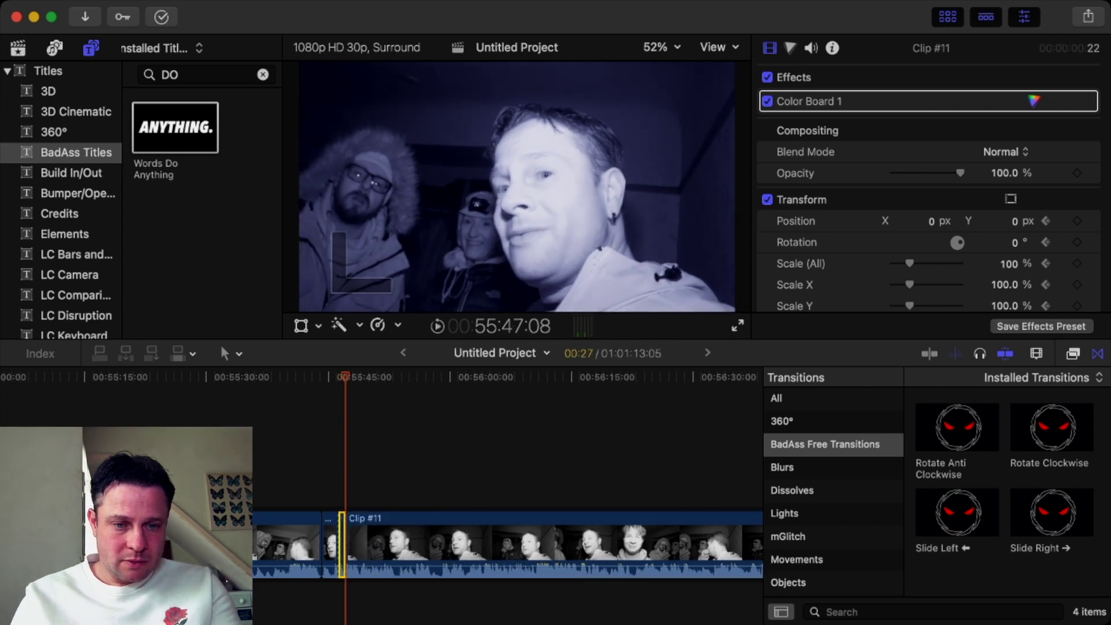
key("BackSpace")
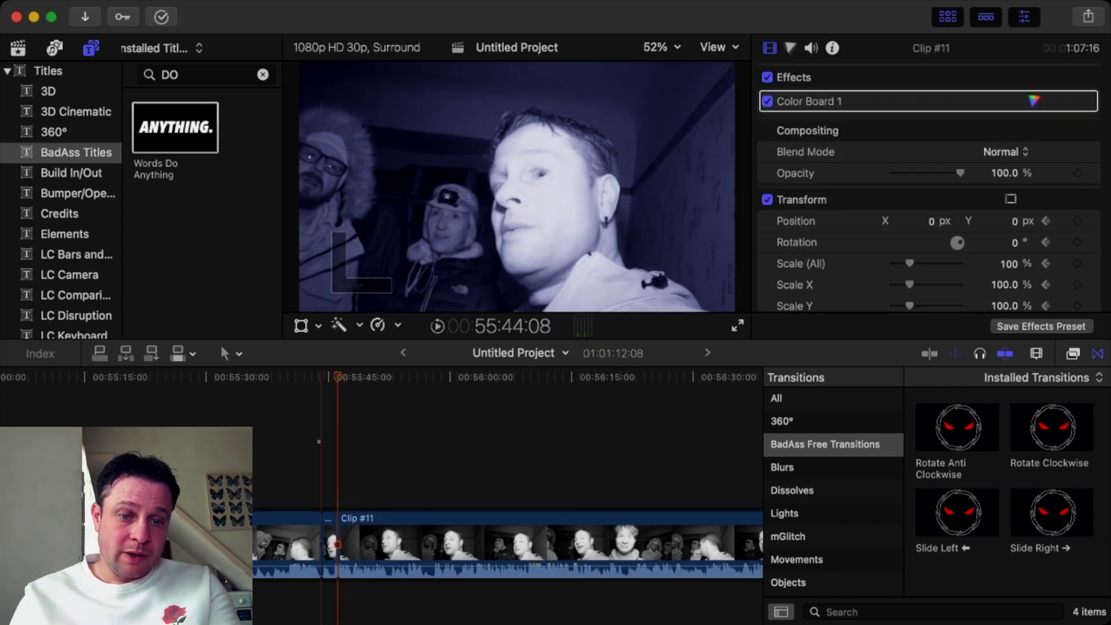
Play across the new join from 55:44:08, undo the last deletion and return to the cut at 55:46:11.
left_click(318, 441)
key("space")
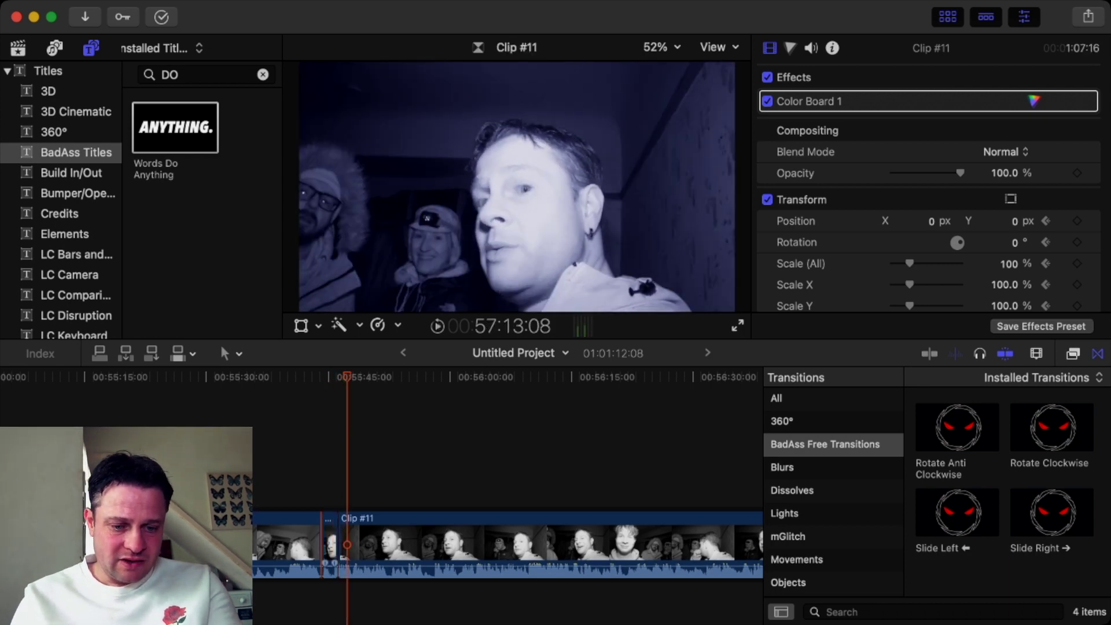
key("super+v")
key("Up")
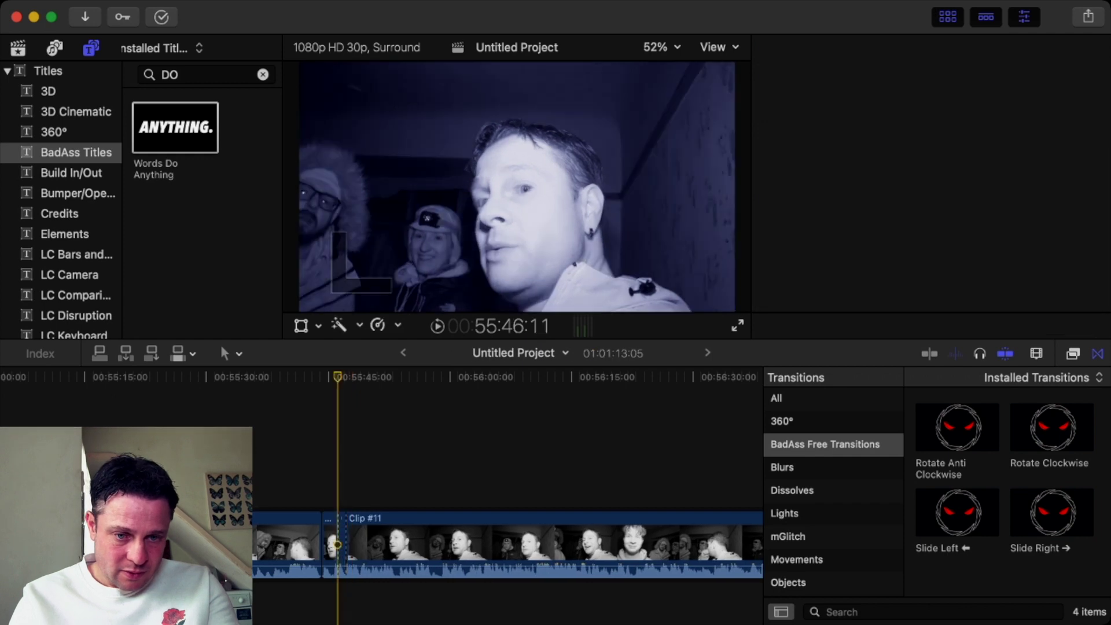
Split the restored short piece at 55:46:19, delete its first eight frames and play across the join.
key("Right")
key("Right")
key("Right")
key("Right")
key("Right")
key("Right")
key("Right")
key("Right")
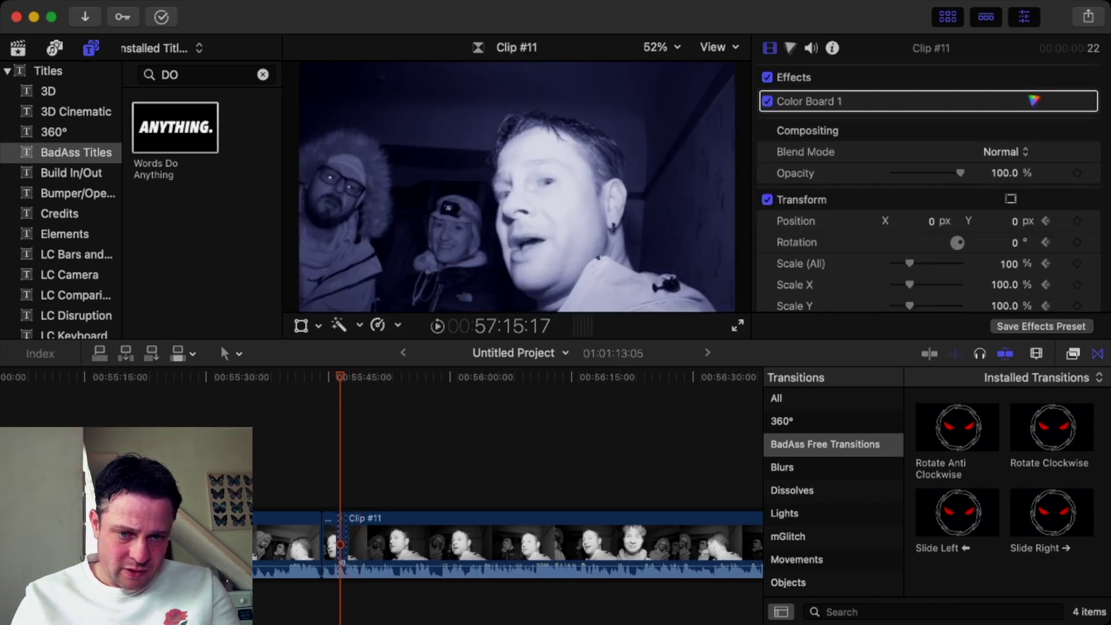
key("c")
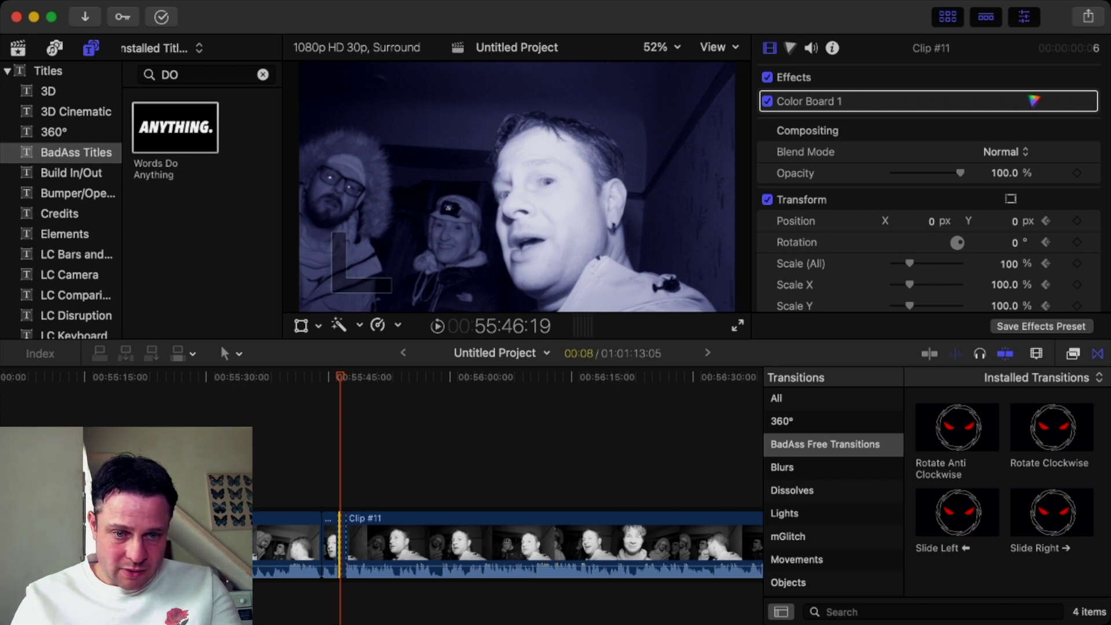
key("Delete")
key("shift+/")
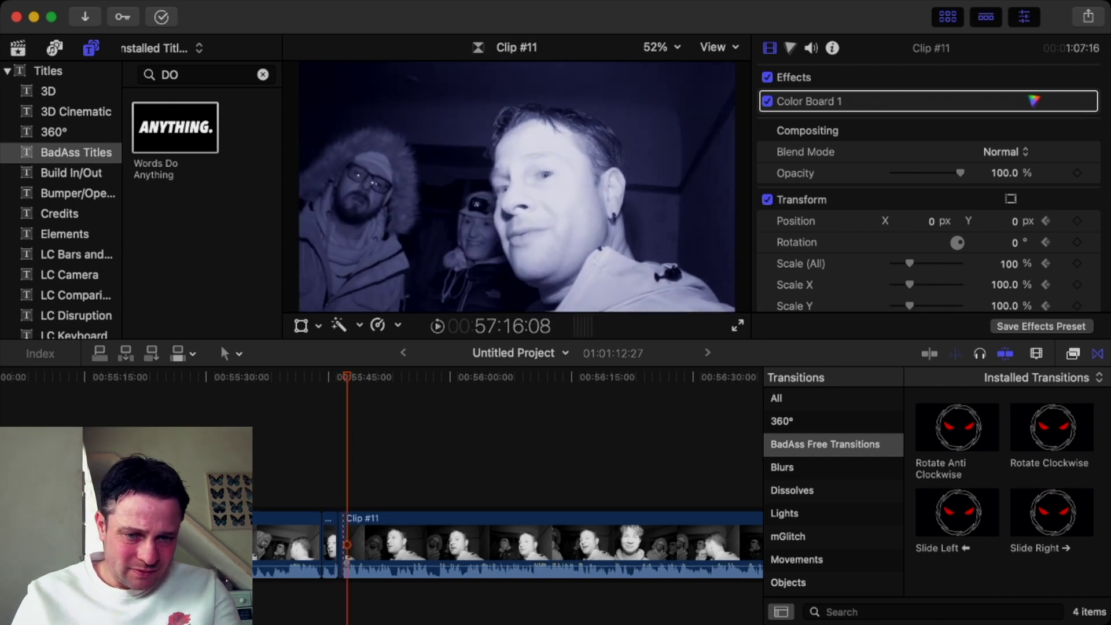
Delete the remaining short piece of Clip #11 directly after 55:46:11 and play across the join.
left_click(337, 544)
left_click(341, 544)
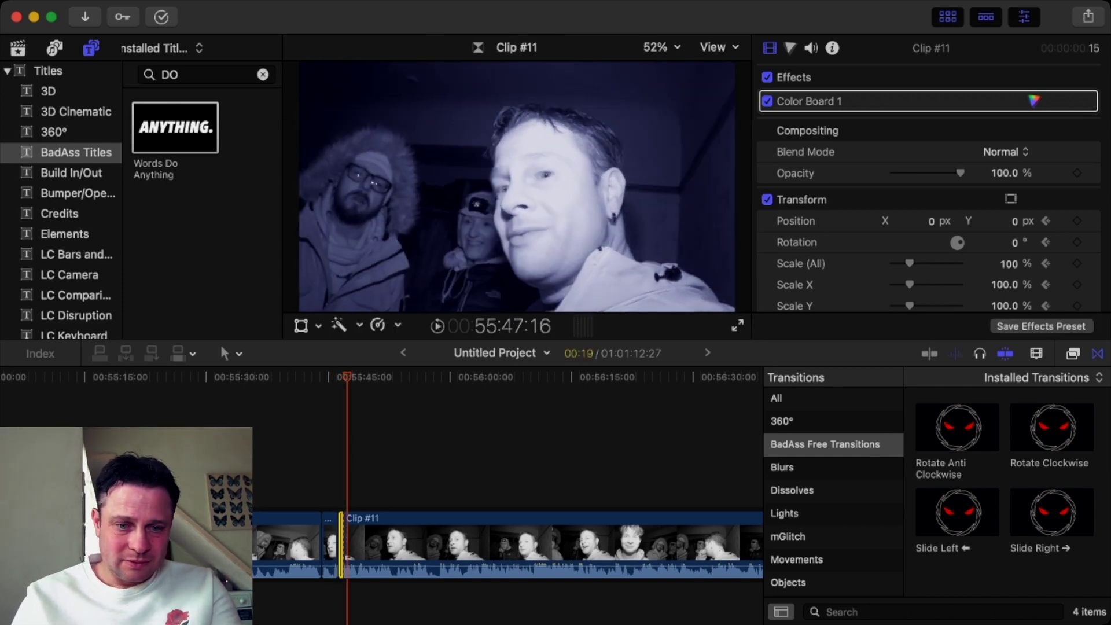
key("Delete")
key("shift+/")
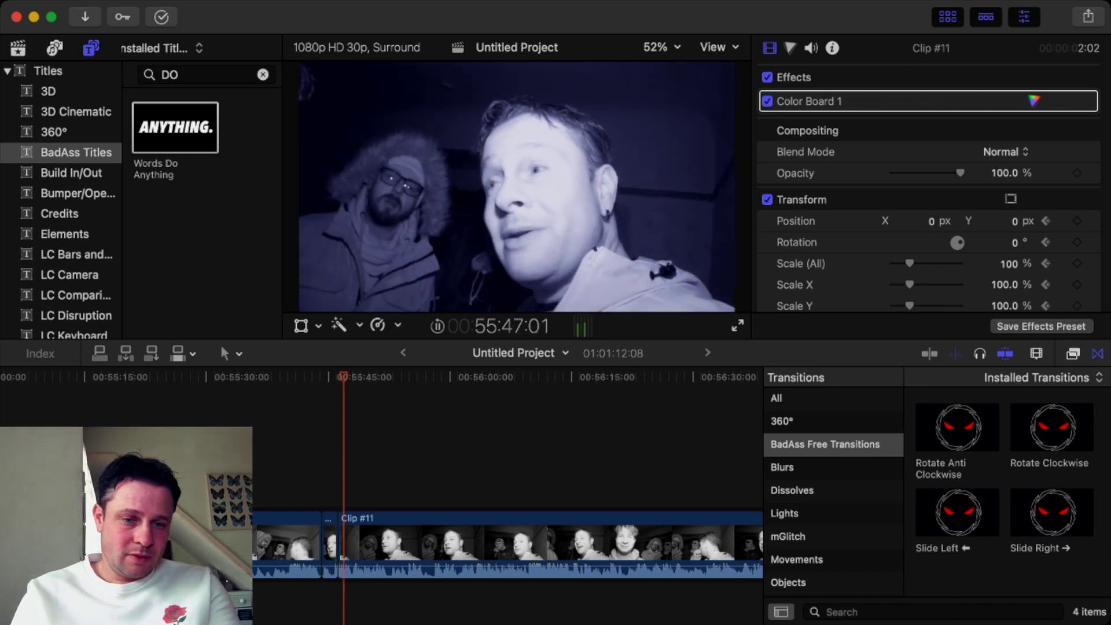
Delete the short piece of Clip #11 between 55:44:08 and 55:46:11 and play across the join.
left_click(325, 453)
left_click_drag(324, 454, 328, 527)
key("Delete")
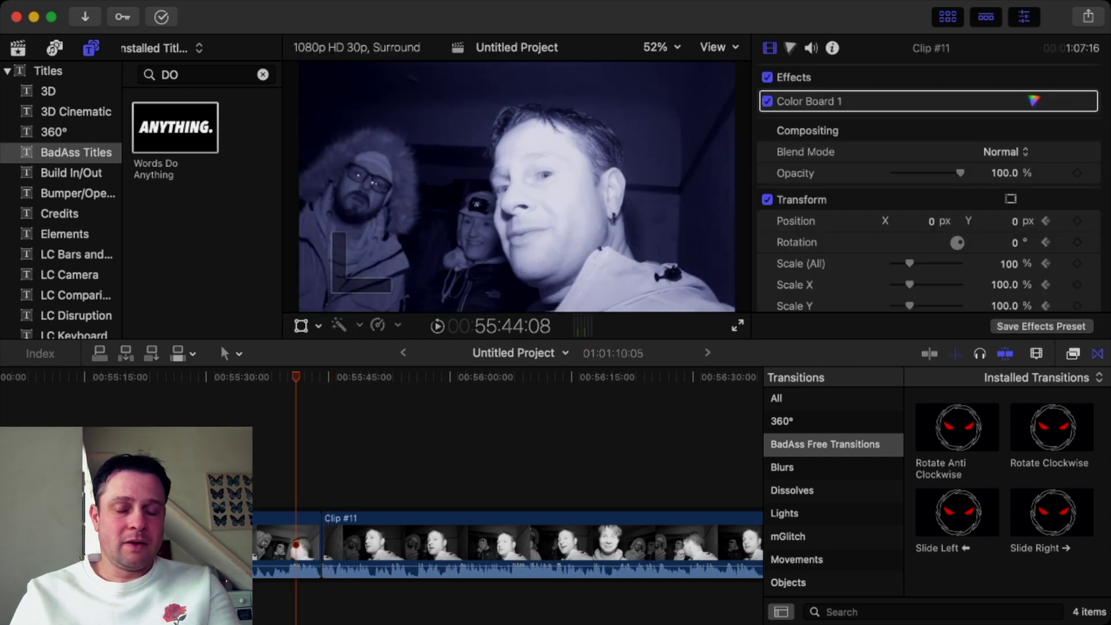
key("shift+/")
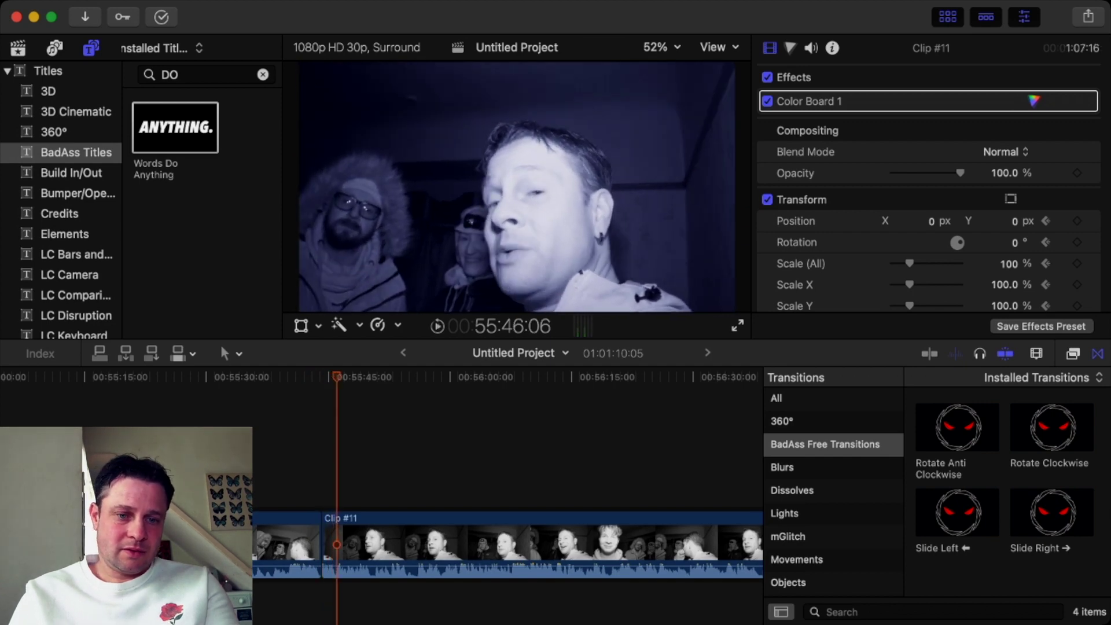
key("Up")
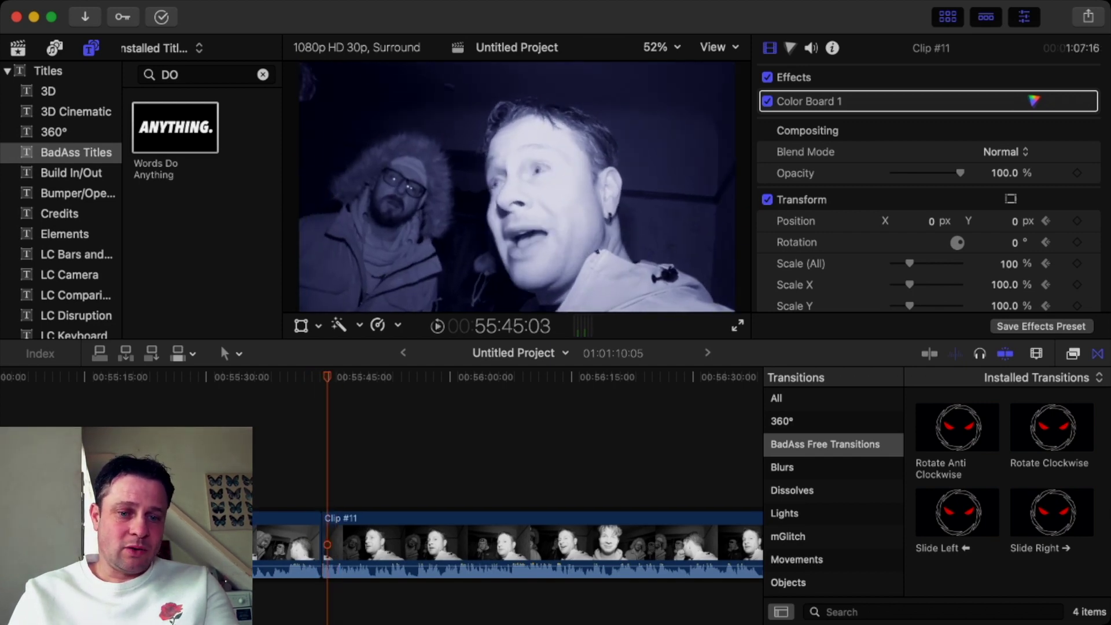
Split Clip #11 again shortly after 55:44:08, delete the short piece before the cut and play the talking section on.
key("space")
left_click_drag(390, 438, 384, 596)
key("super+b")
key("Delete")
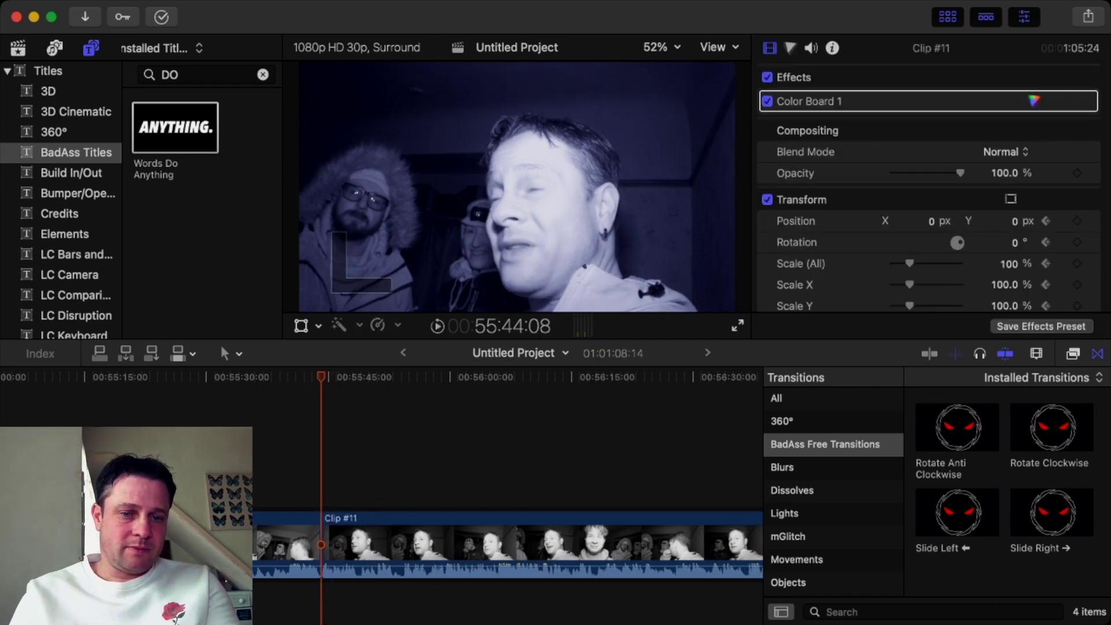
key("space")
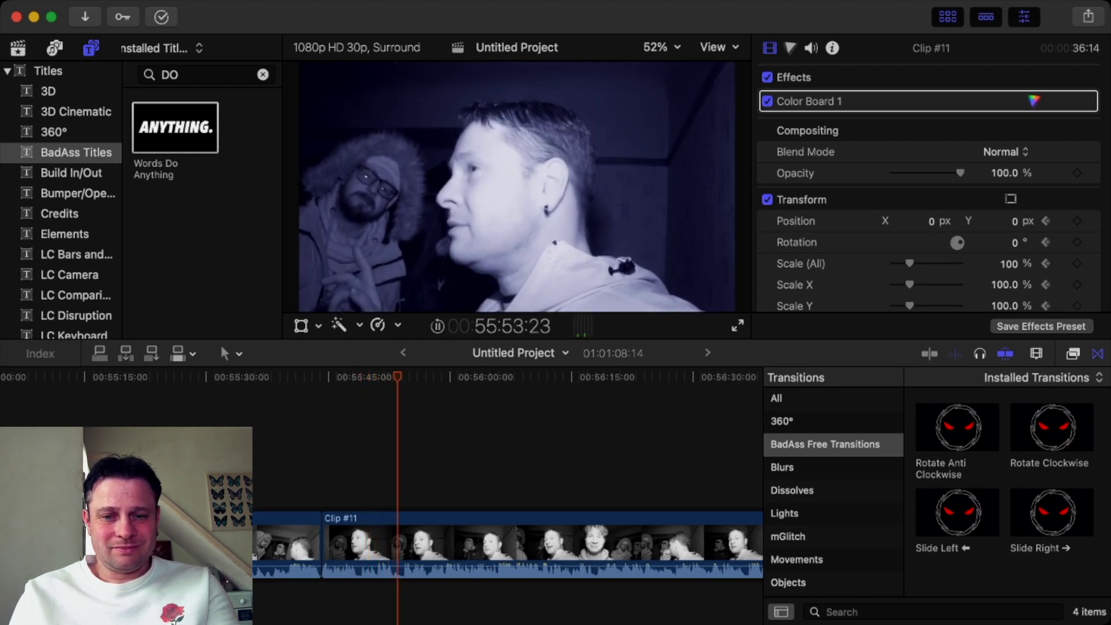
scroll(508, 492, "right", 3)
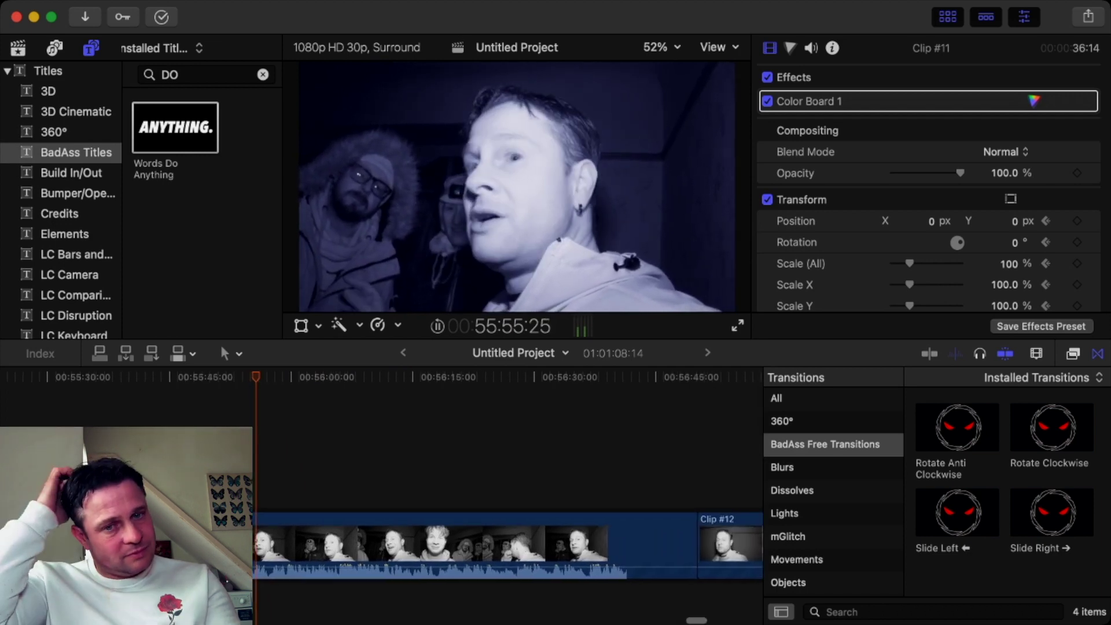